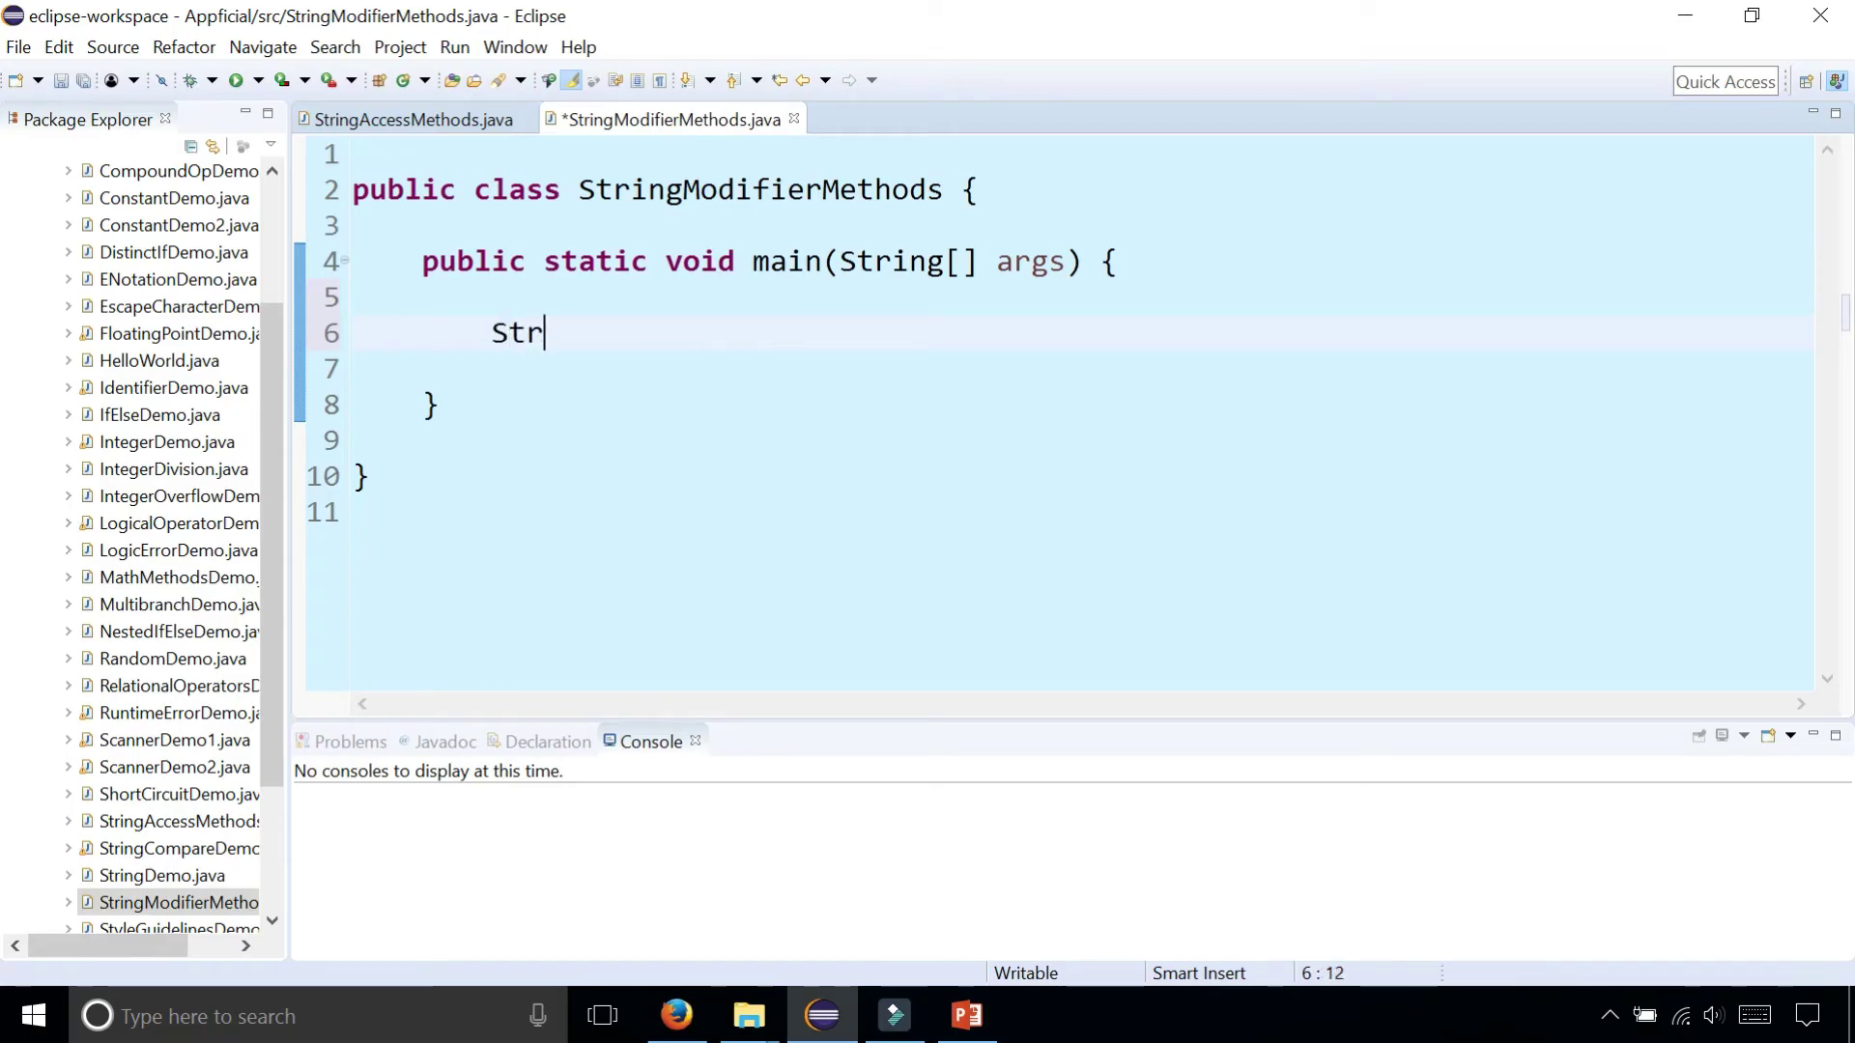
type("ing message = ")
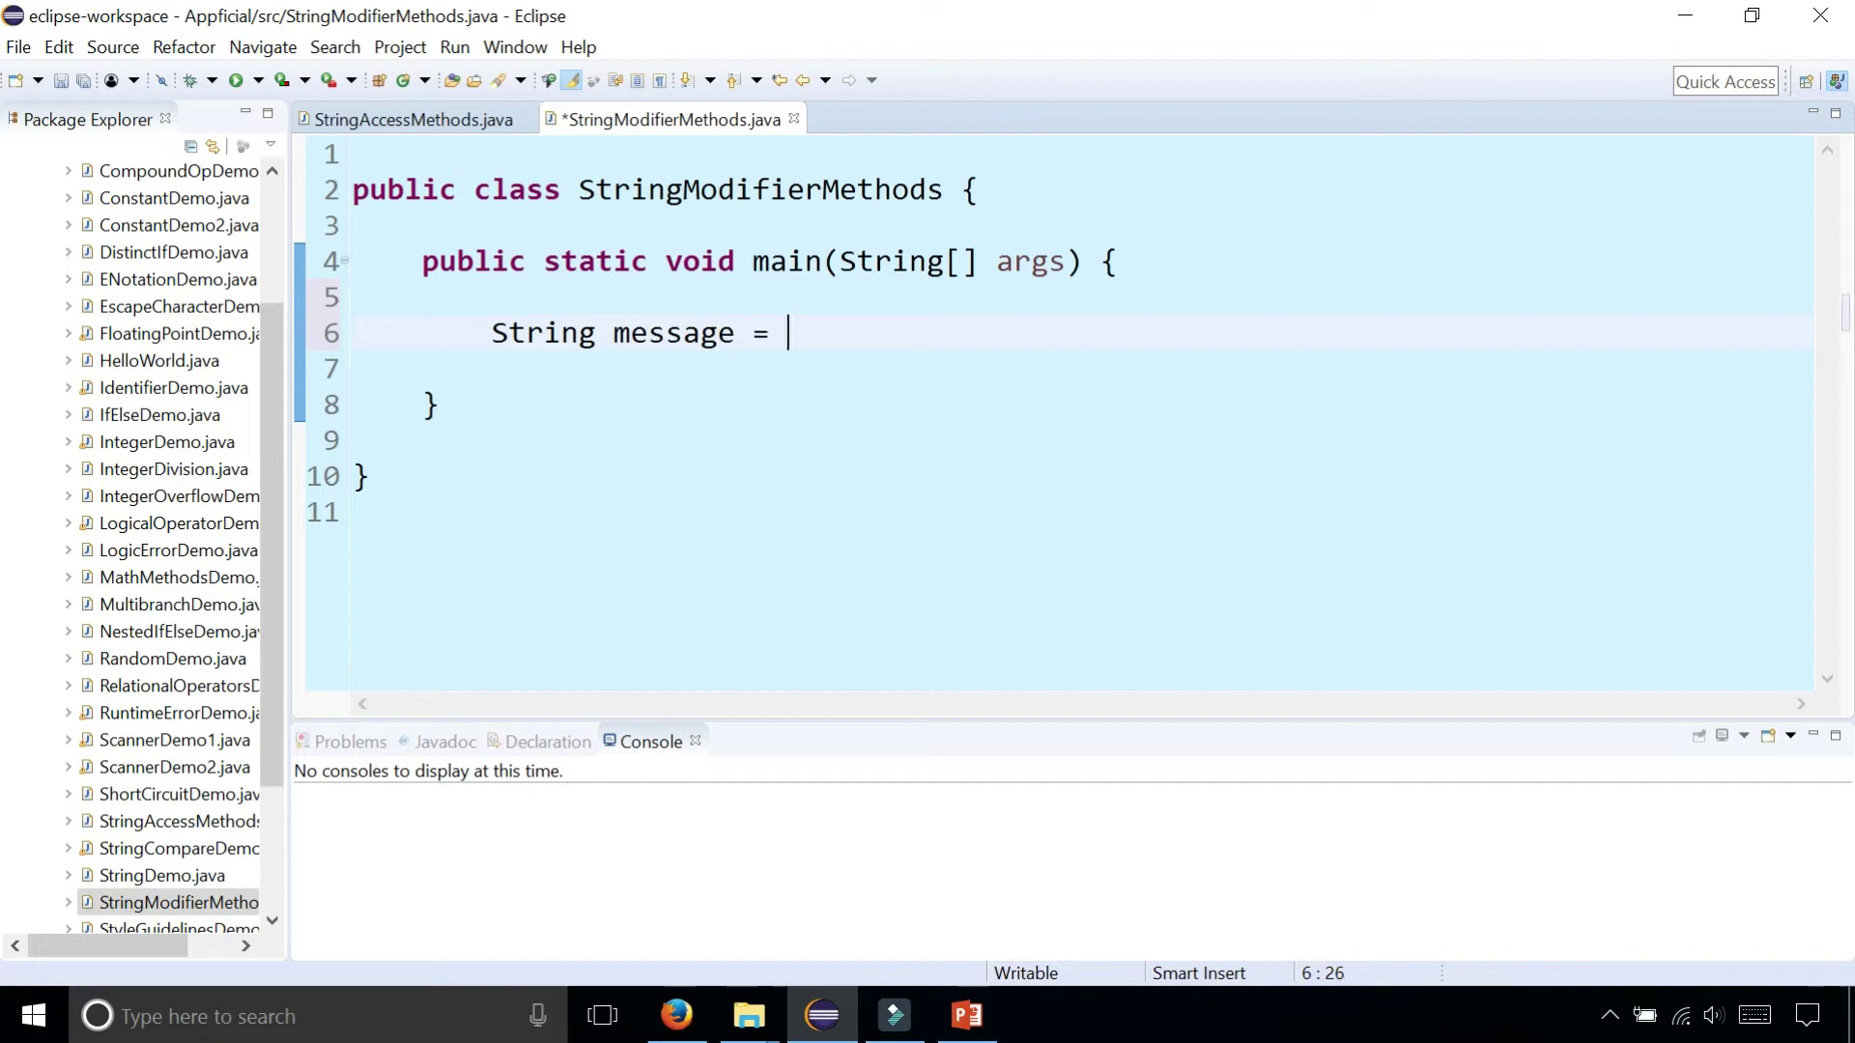
type("\"I ")
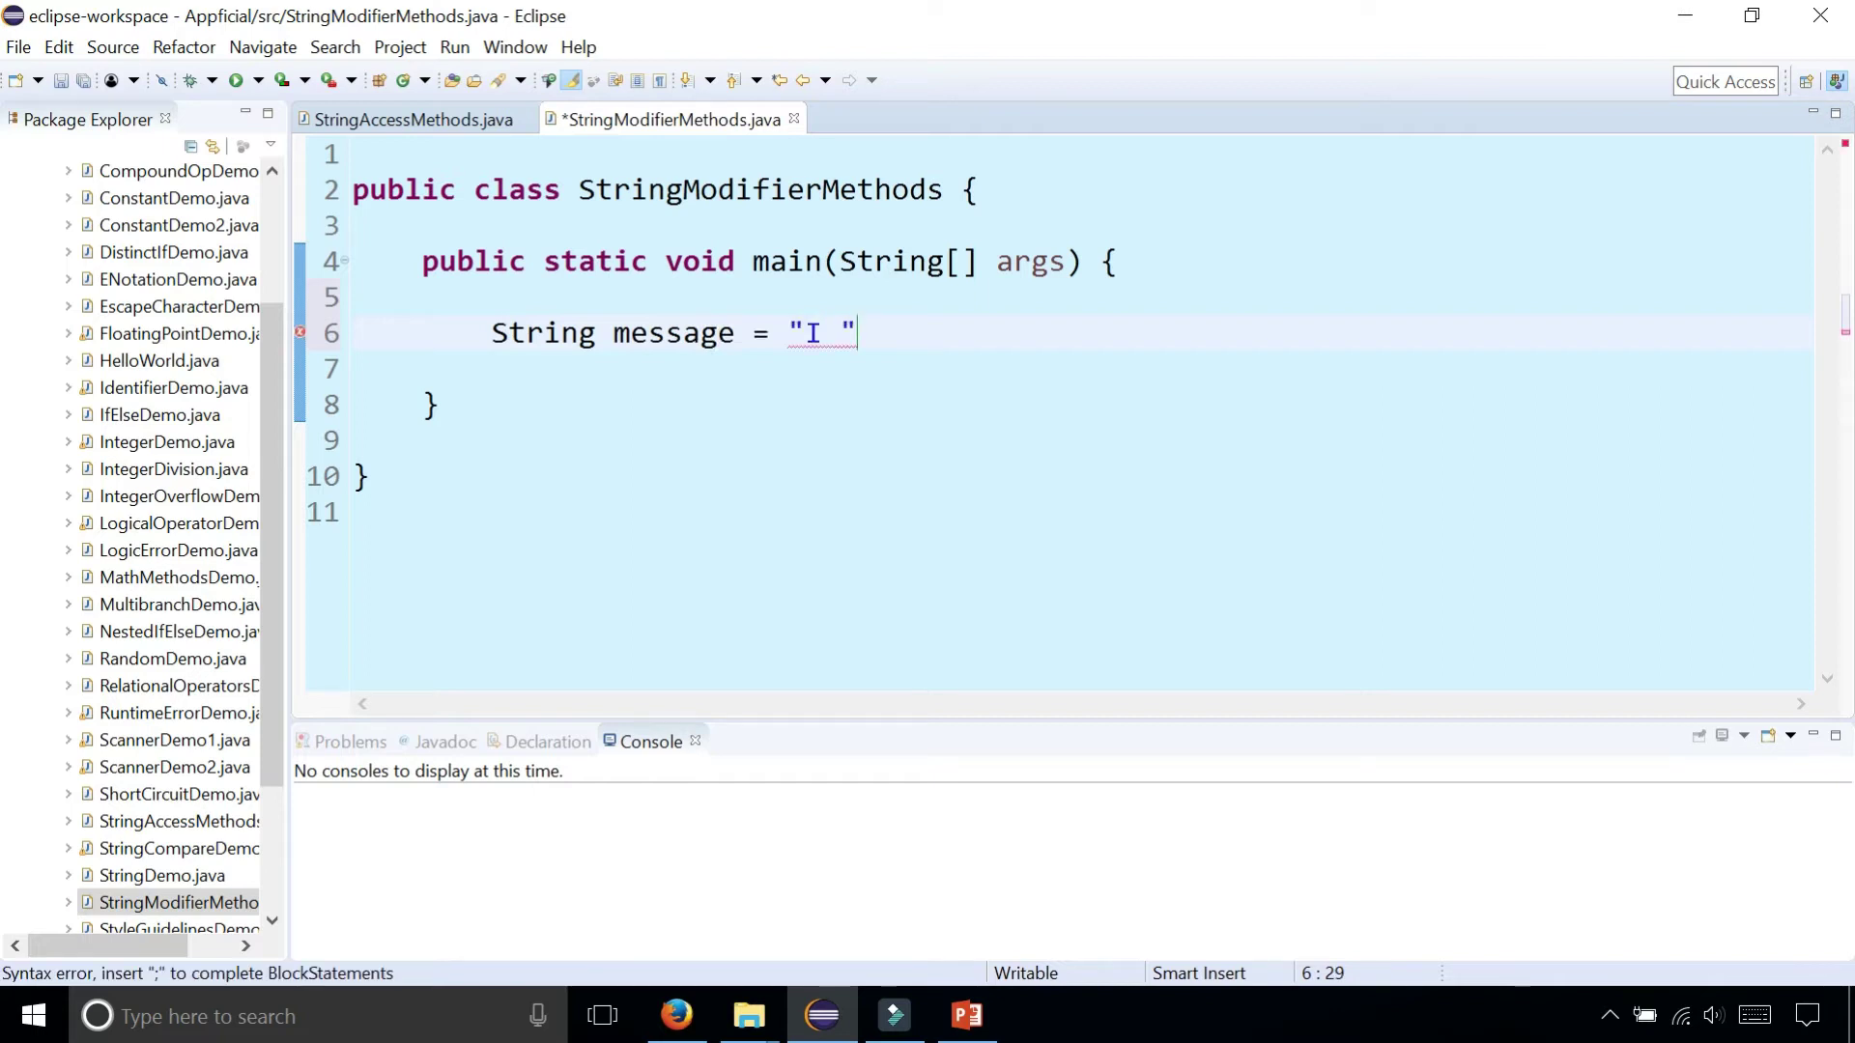
type("love ")
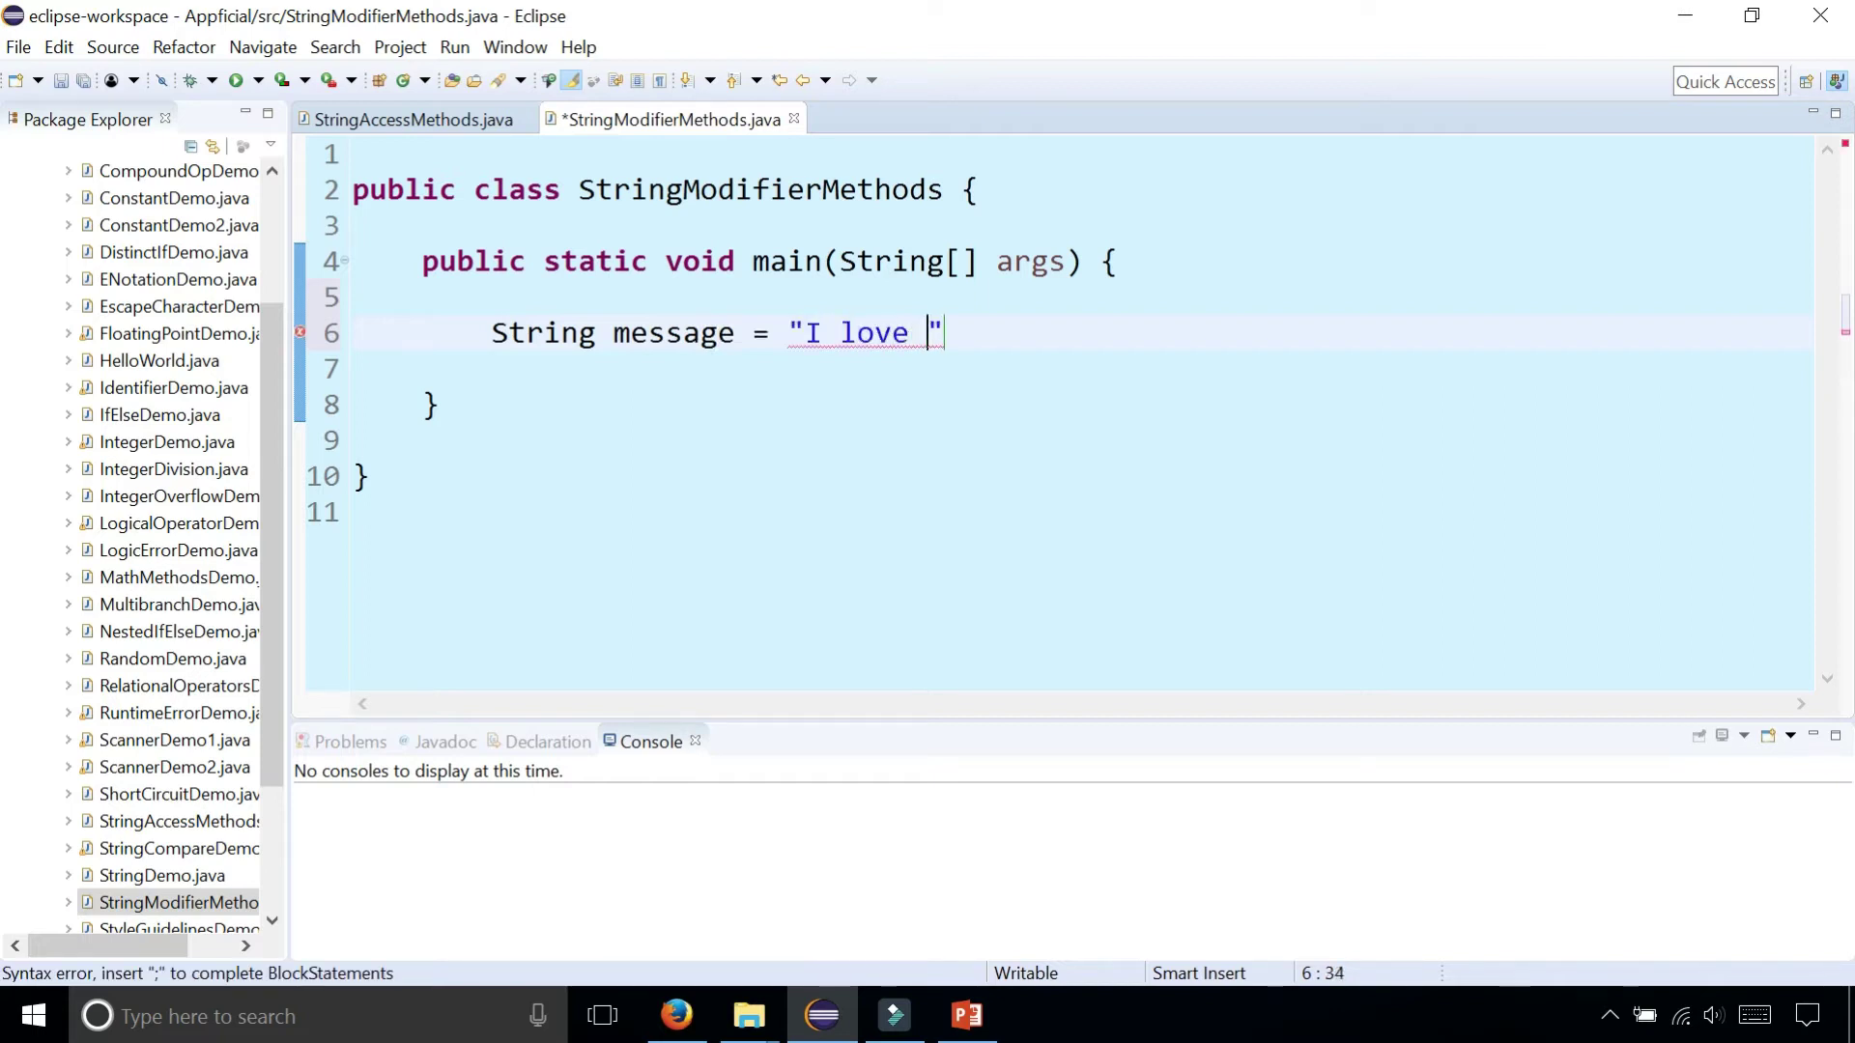
type("Java programming")
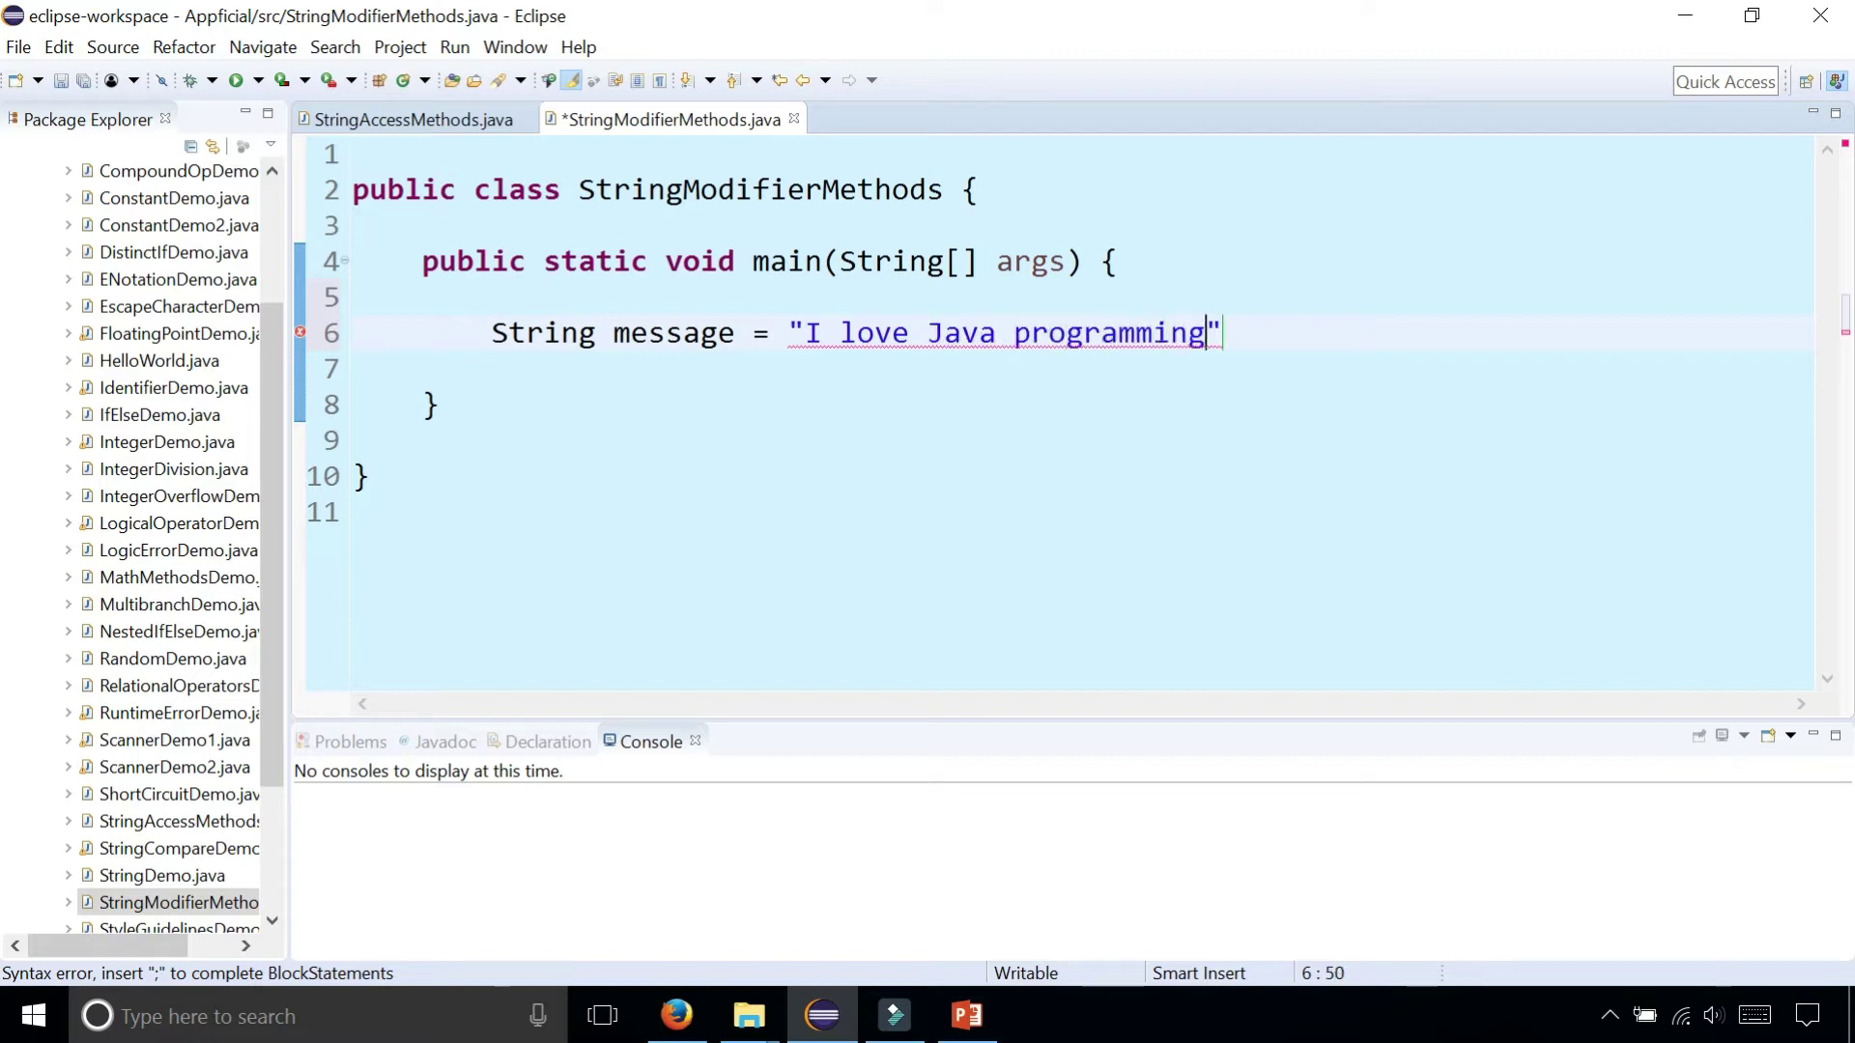
type("!")
Declare message as "I love Java programming!" and print message.toUpperCase().
key("End")
type(";")
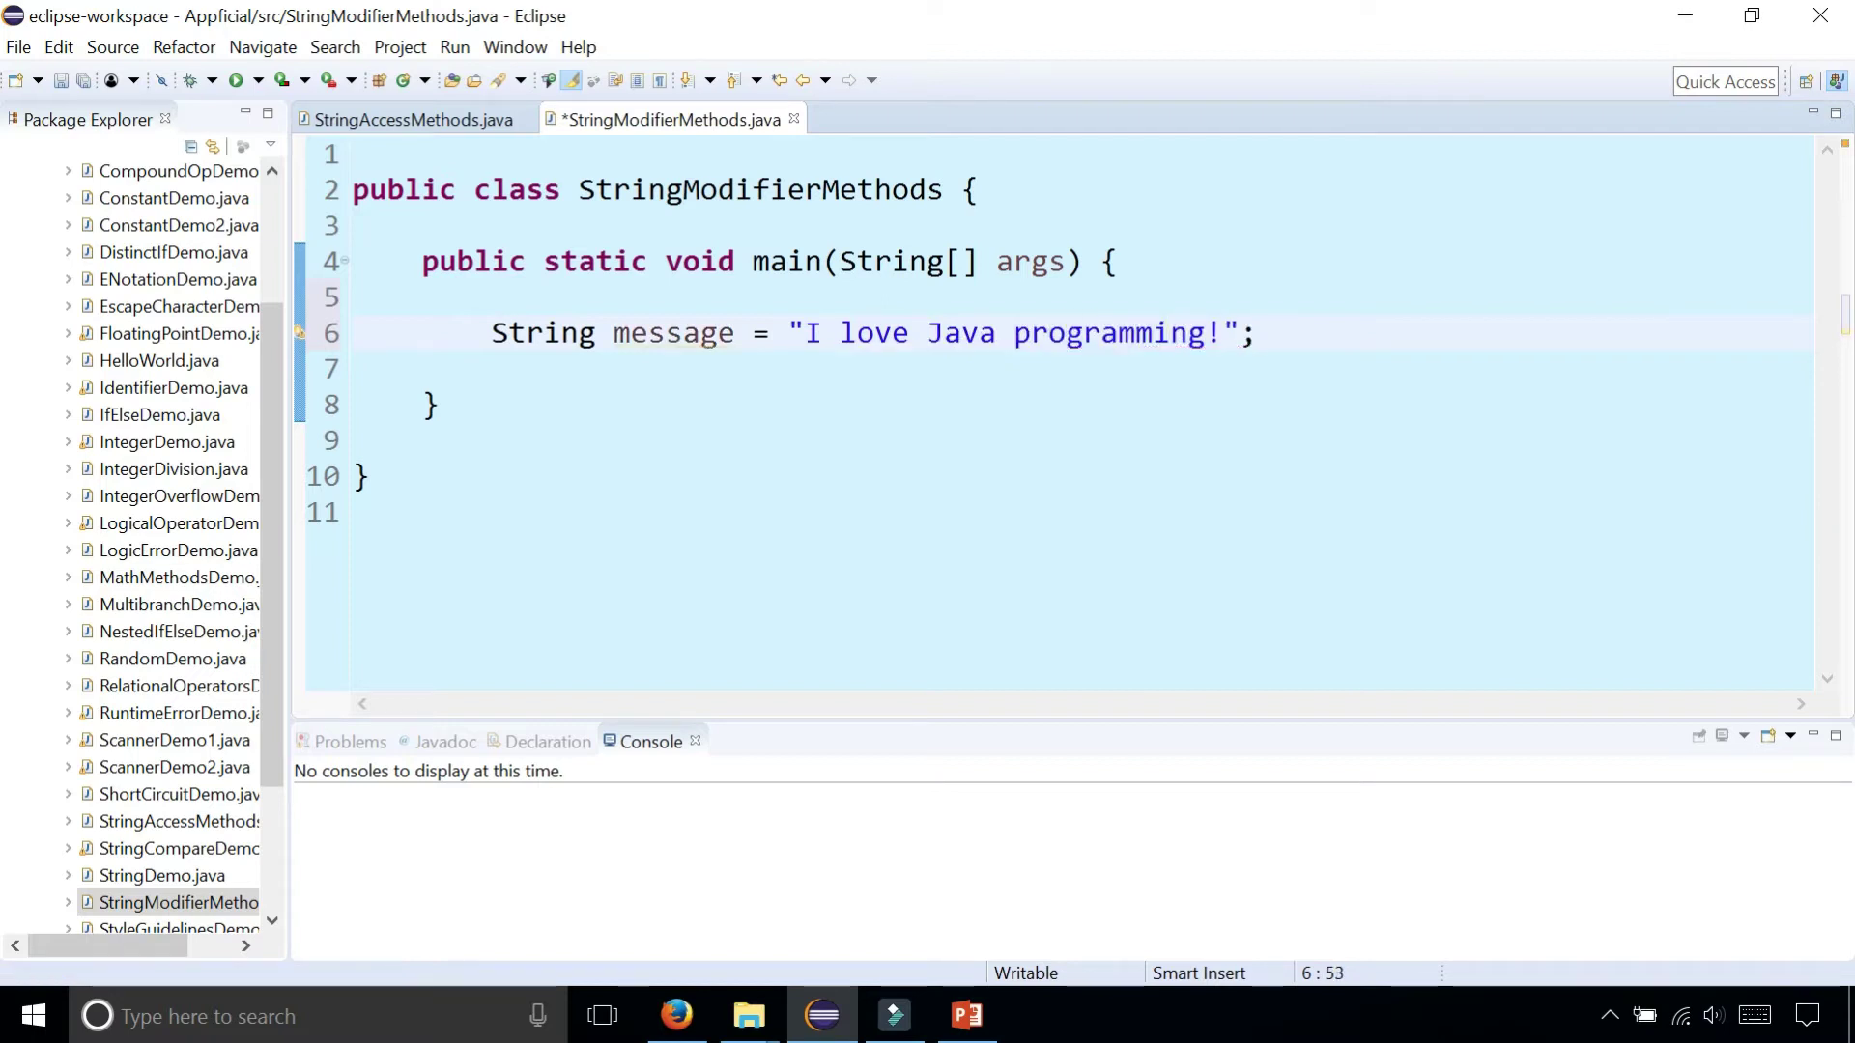
key("Return")
key("Return")
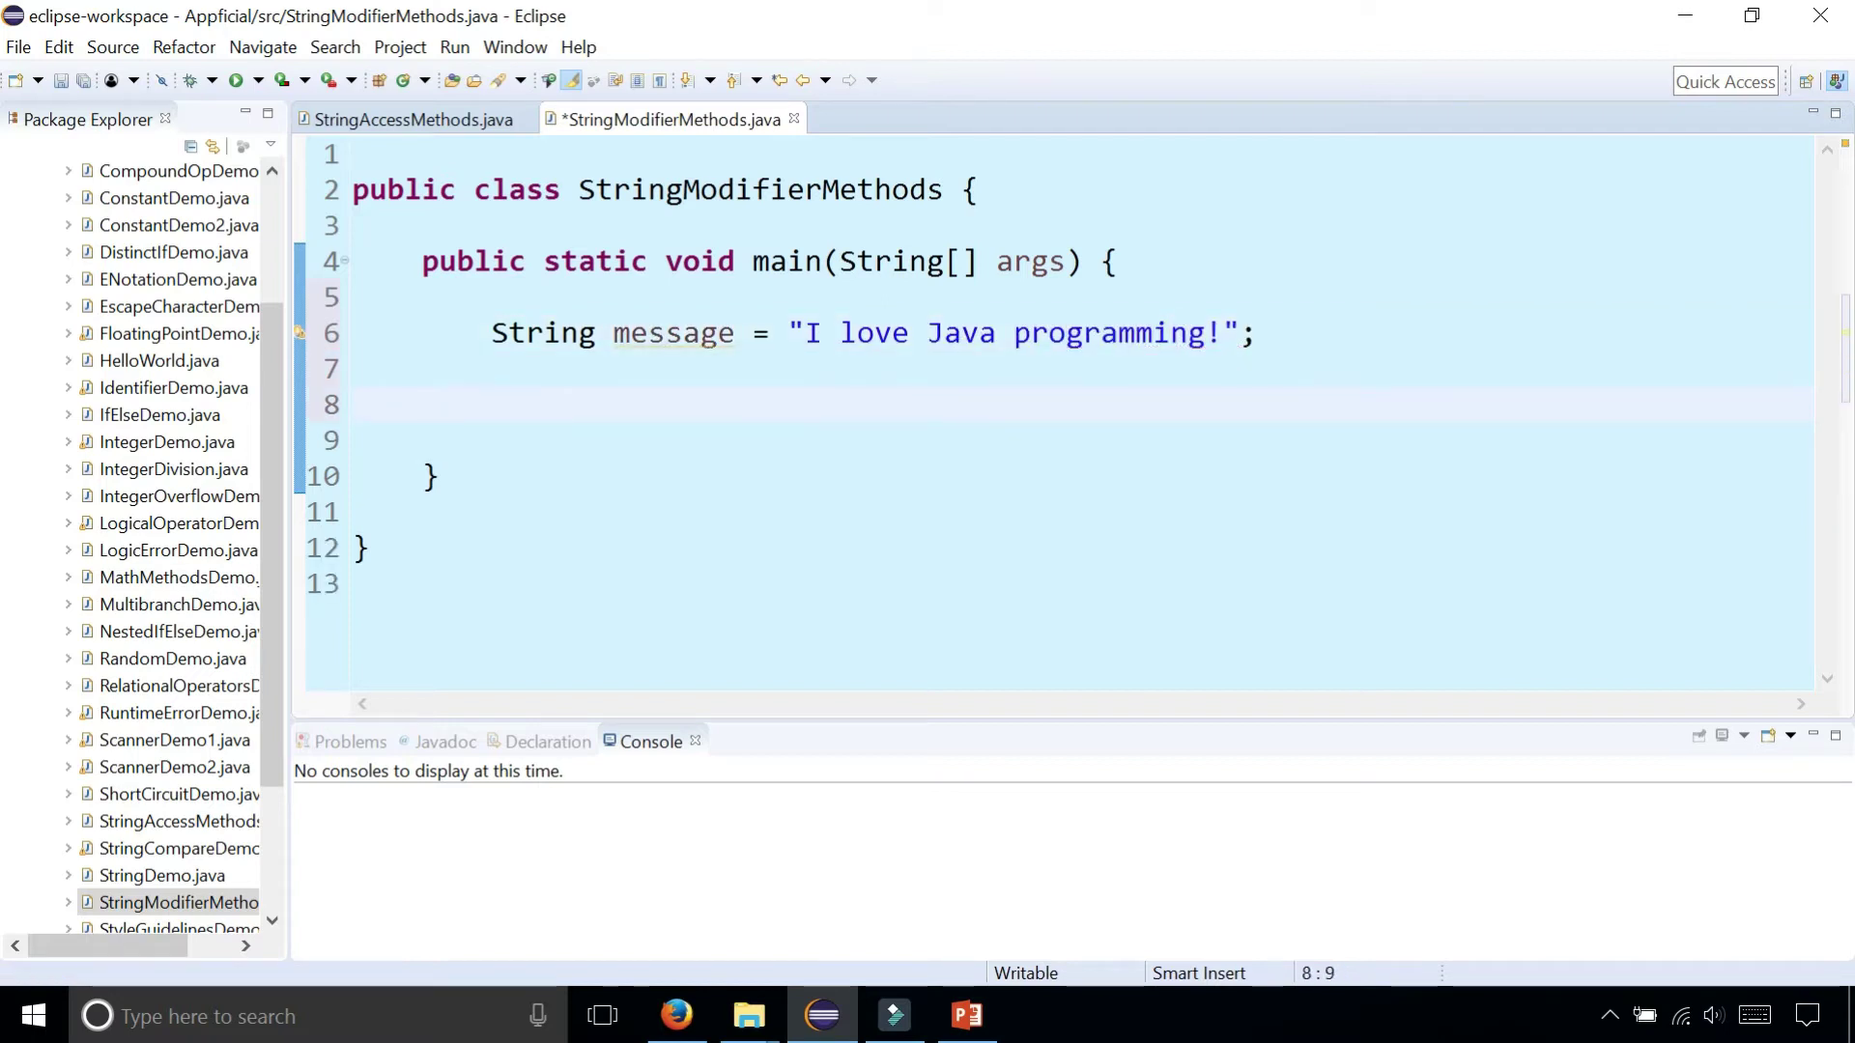
type("Syste")
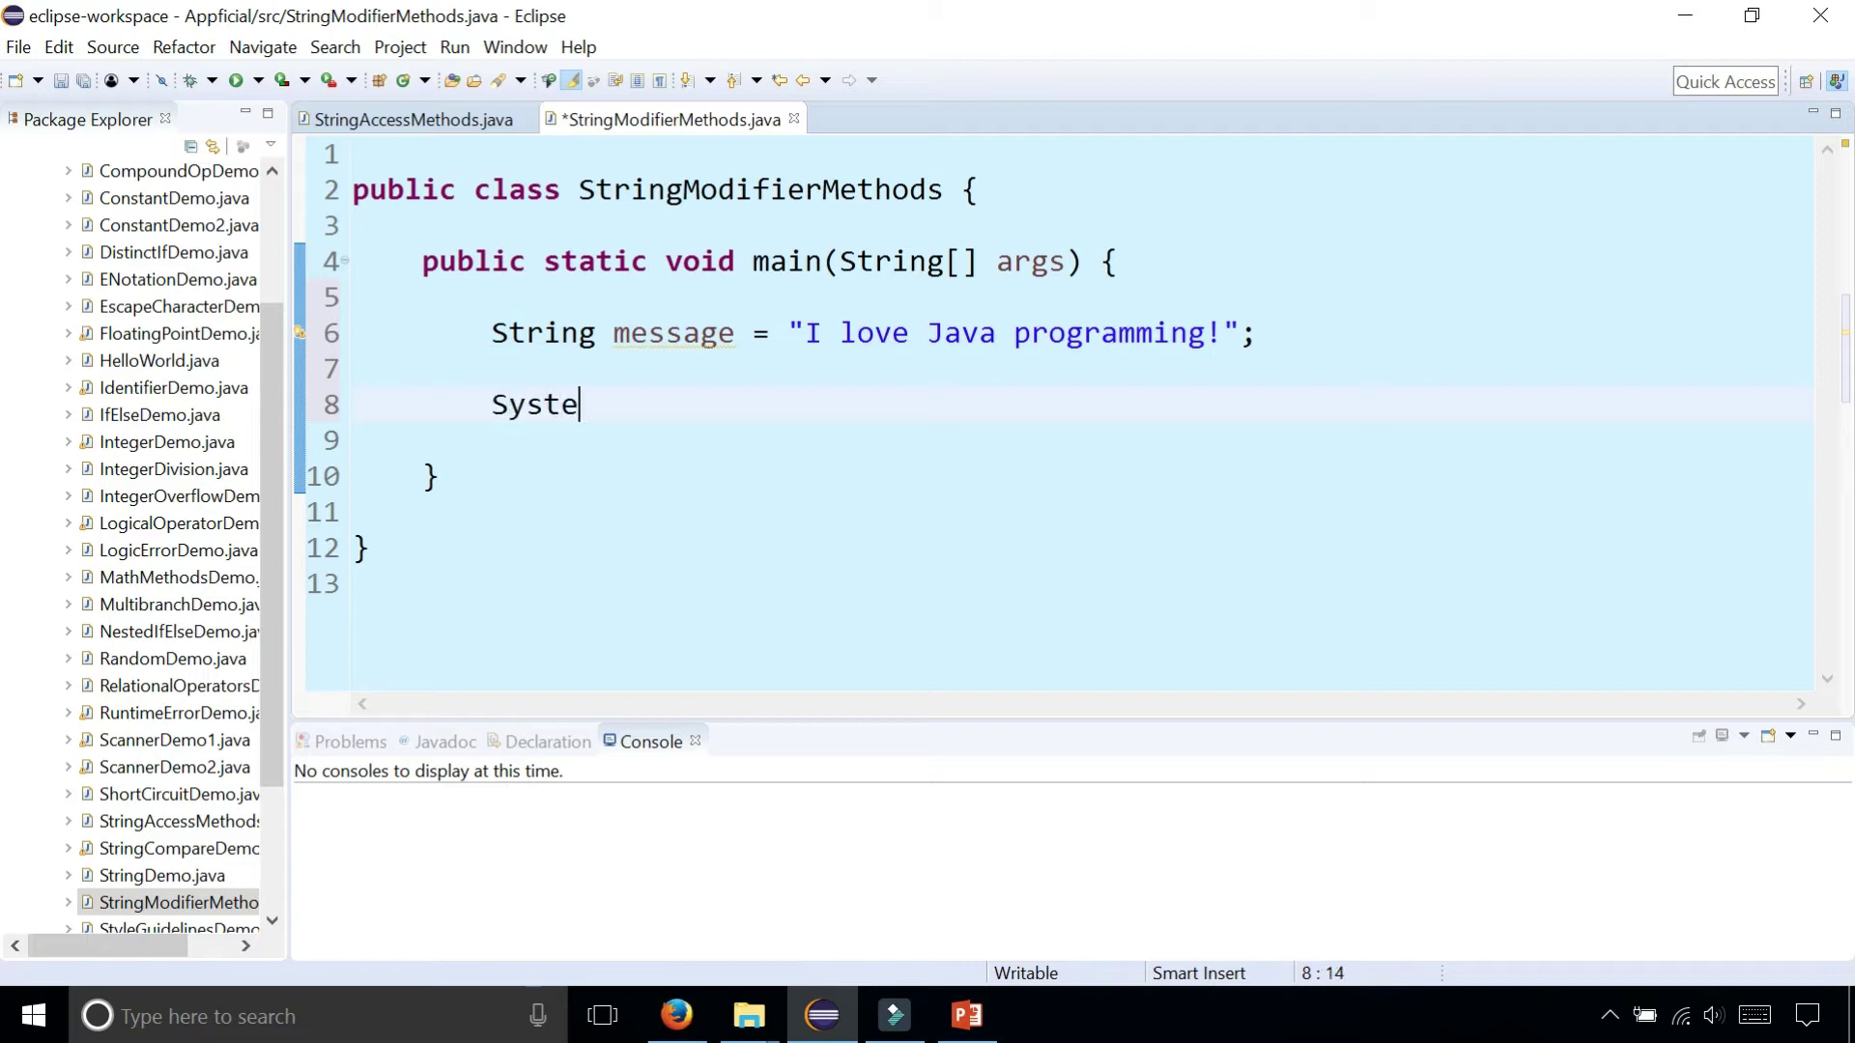
type("m.out.print")
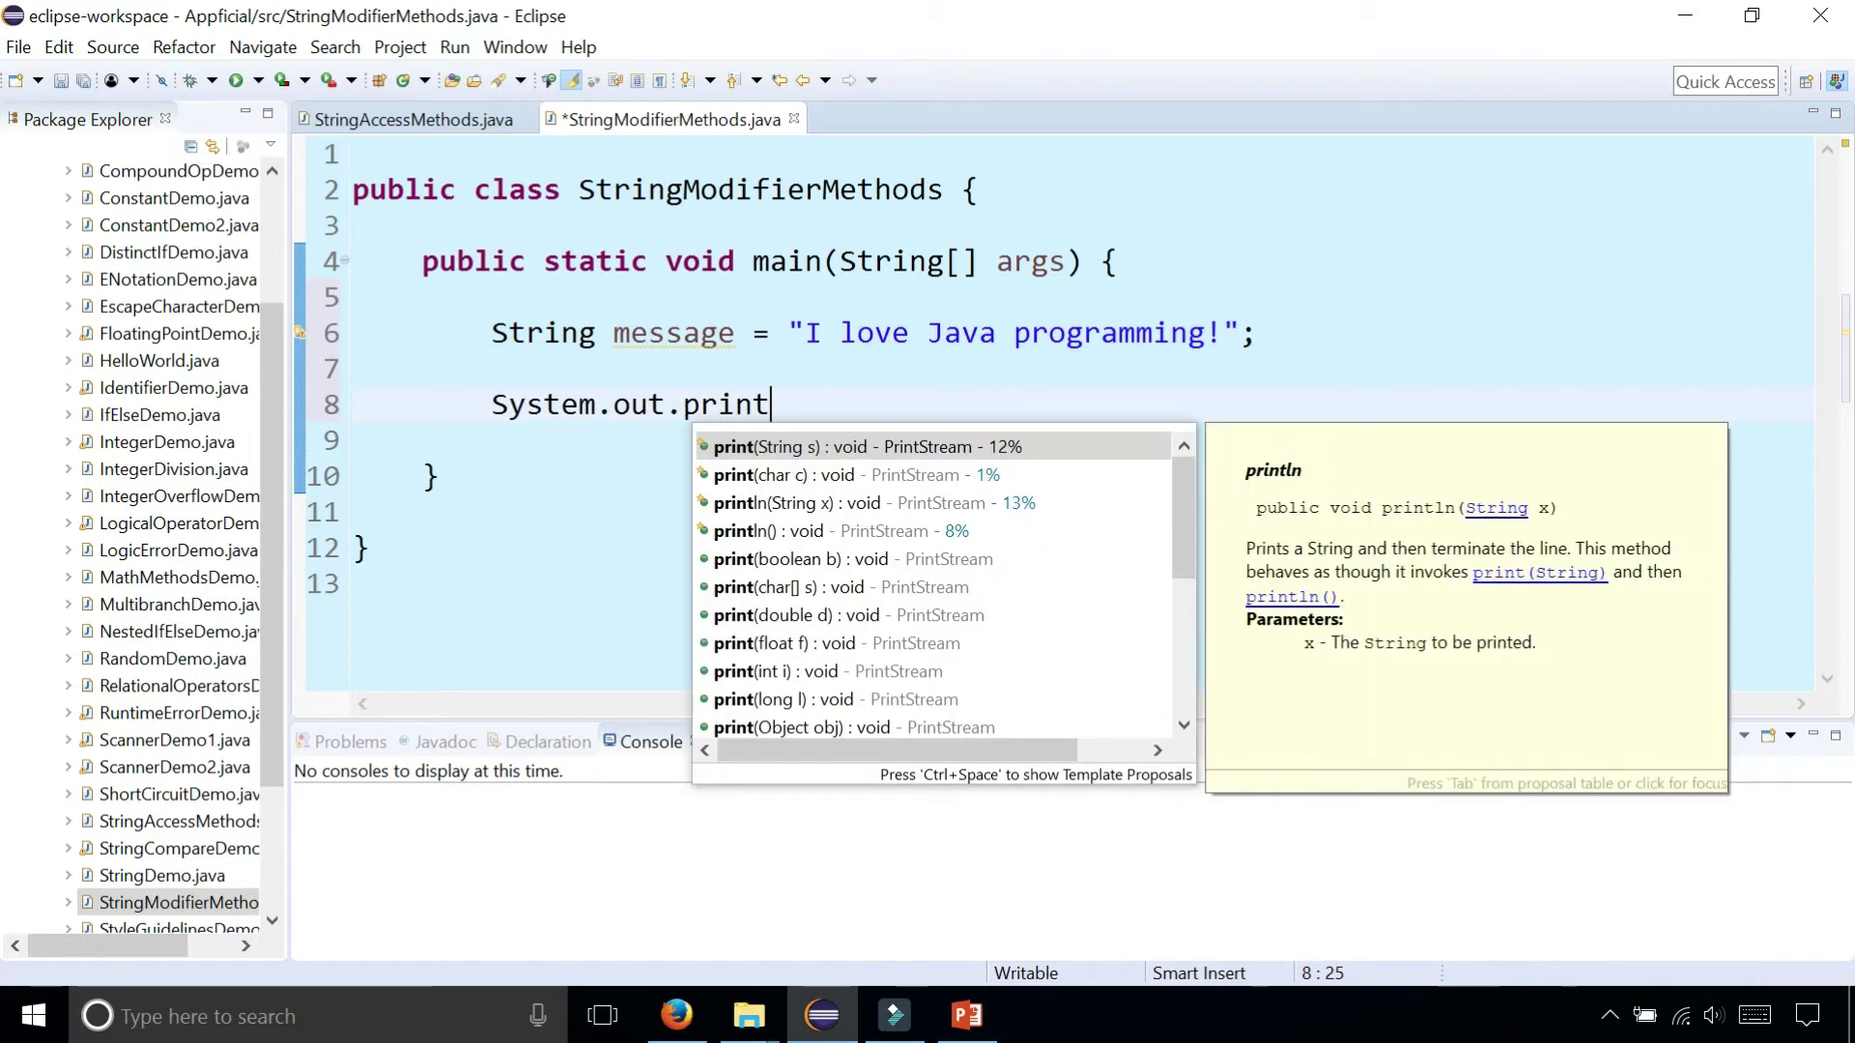
type("ln")
key("Return")
type("mess")
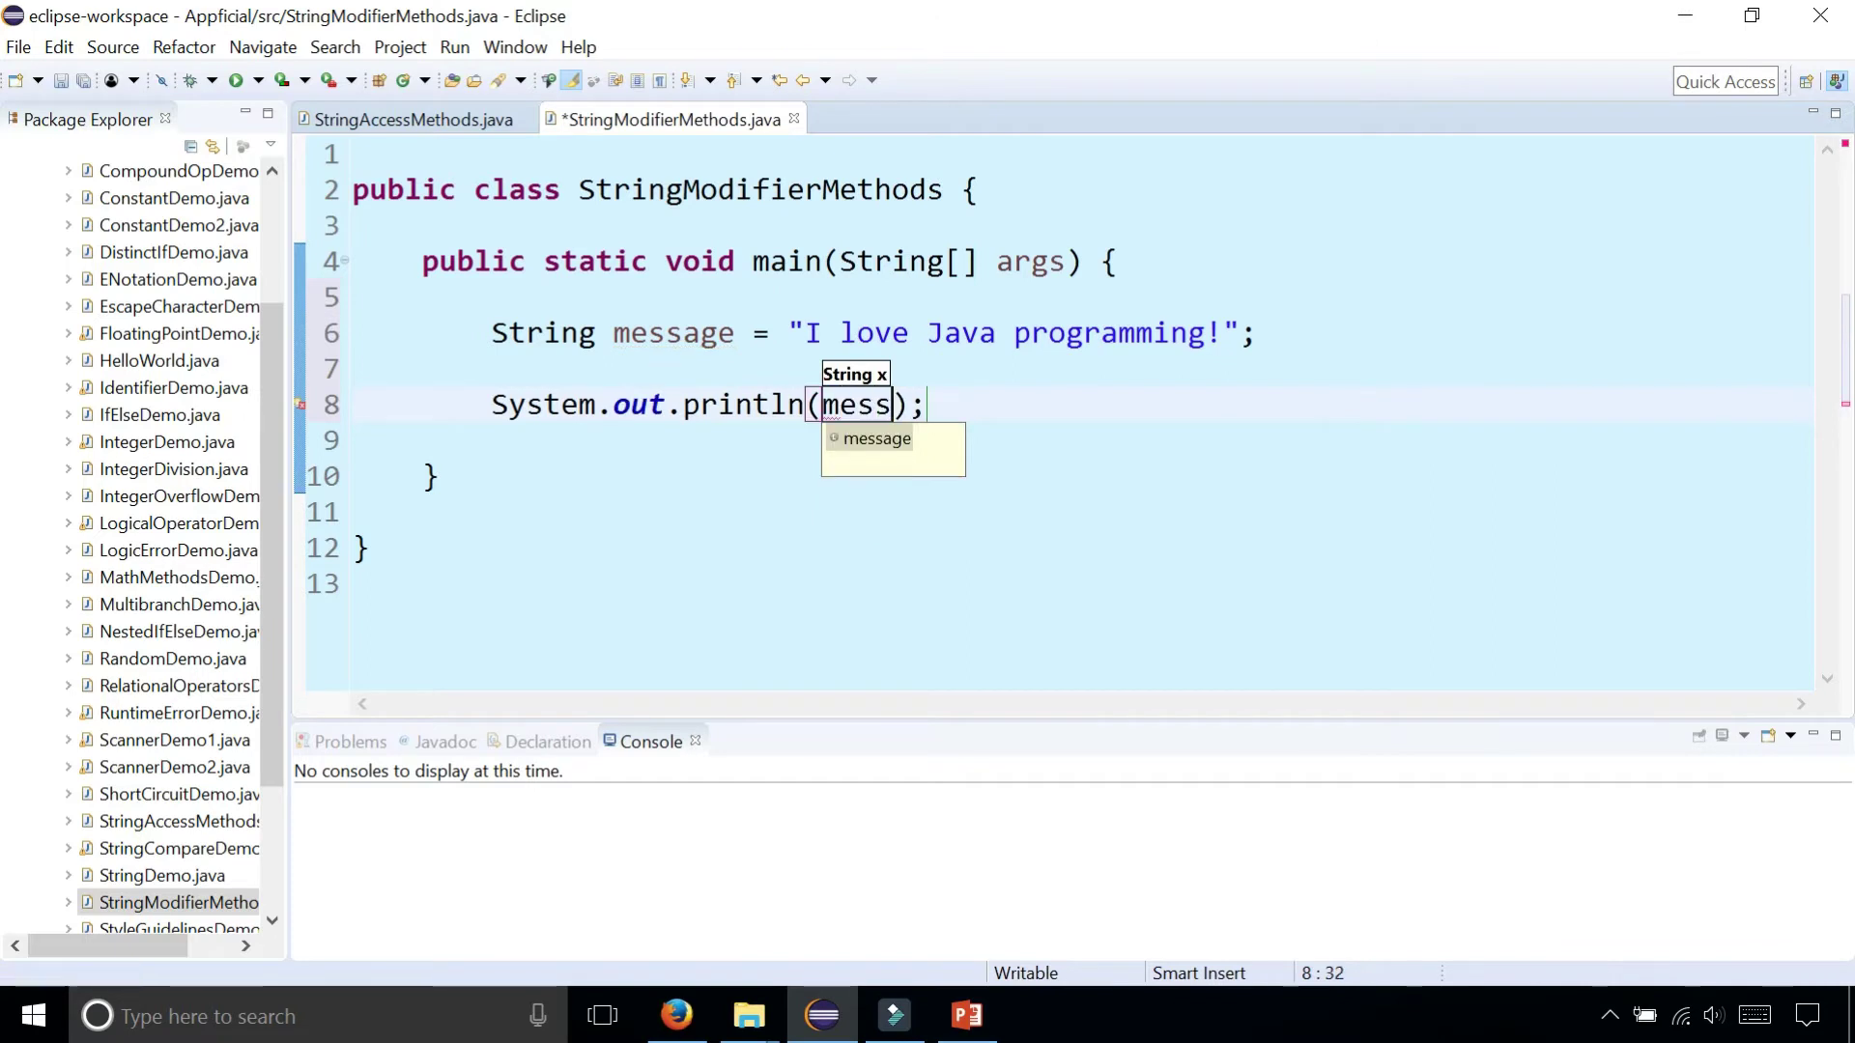
type("age.tou")
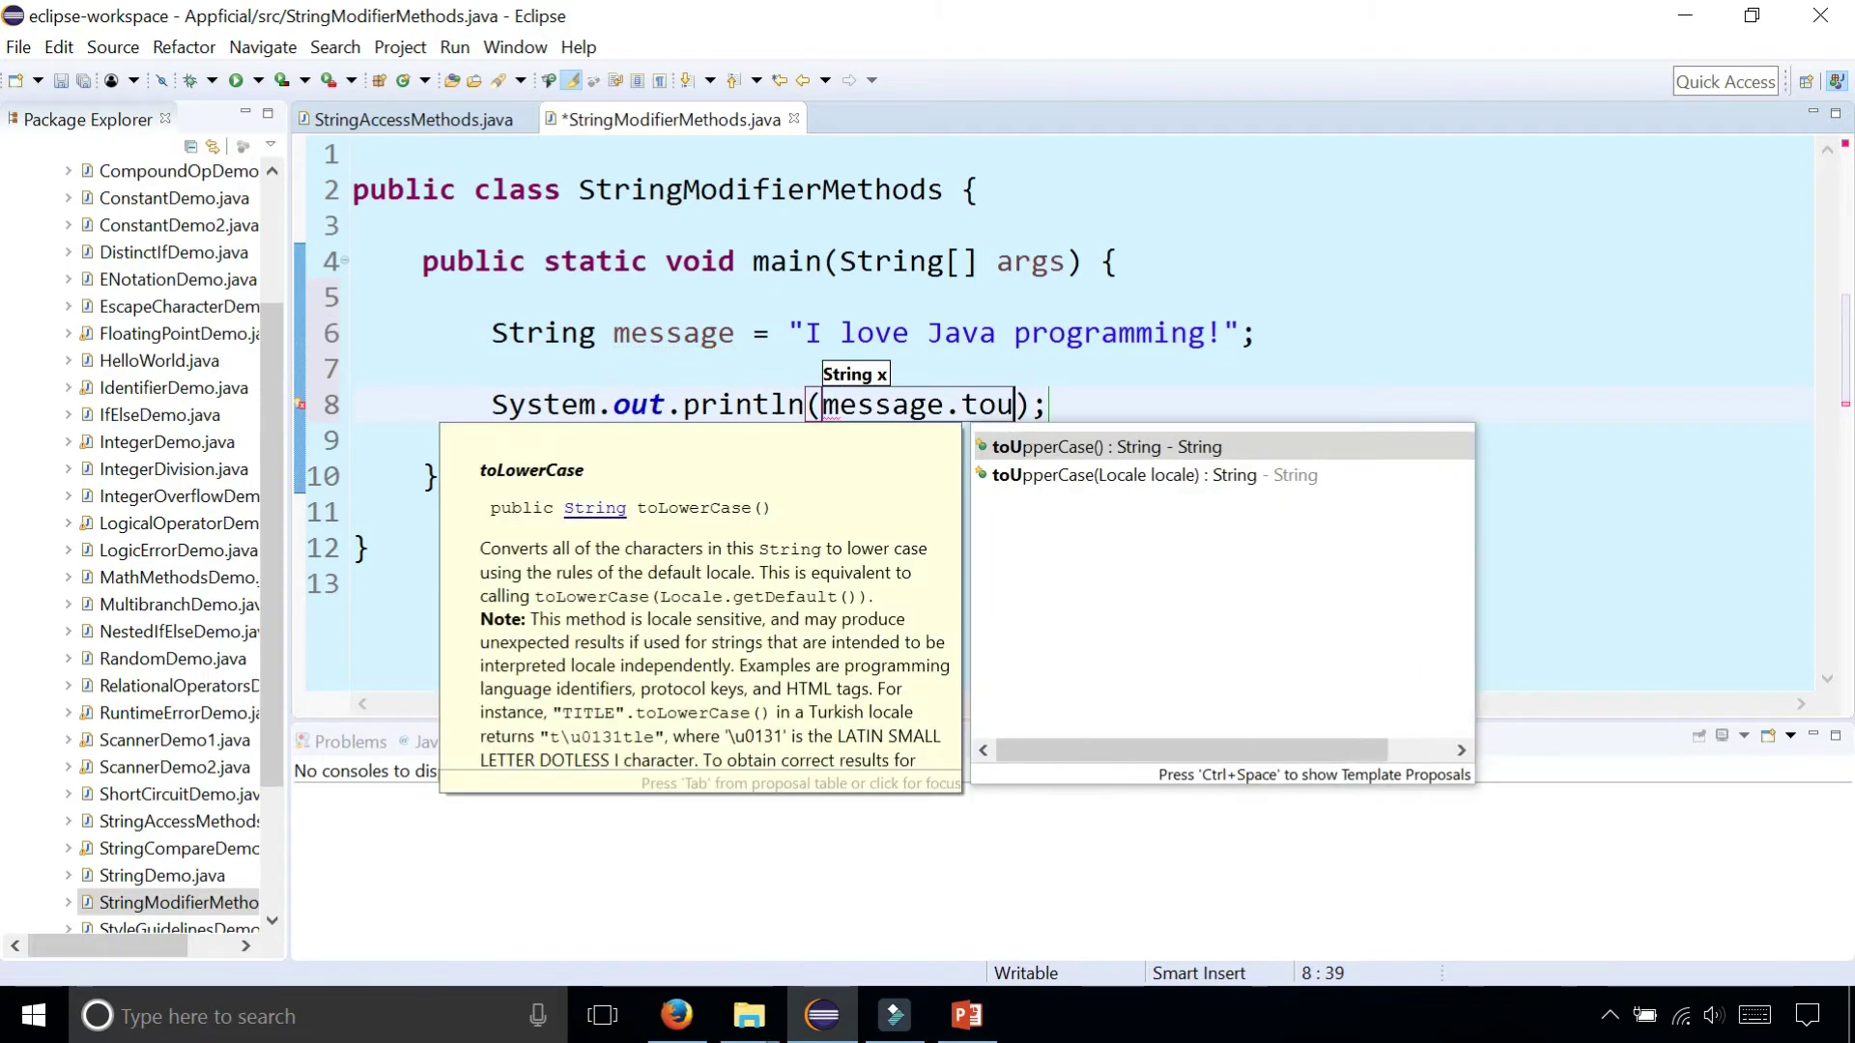
key("Return")
key("End")
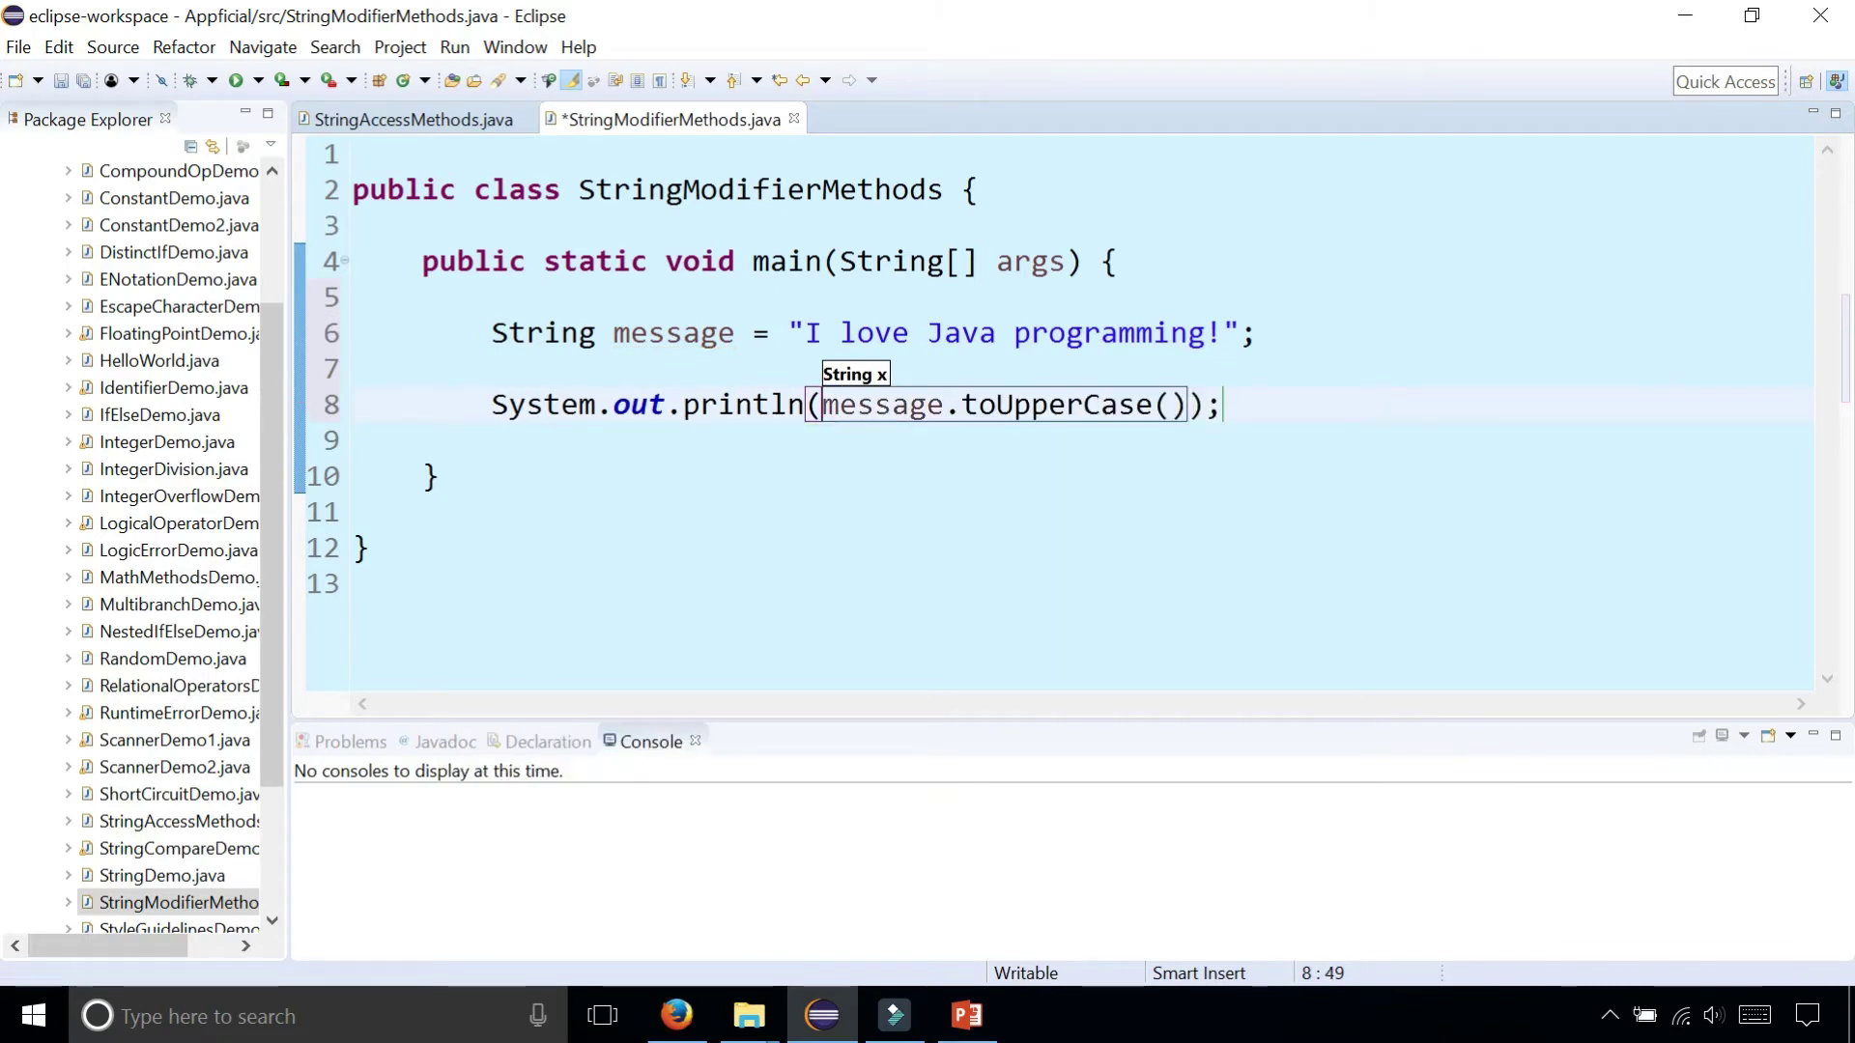
Save and run so the console shows I LOVE JAVA PROGRAMMING!
key("ctrl+s")
left_click(237, 80)
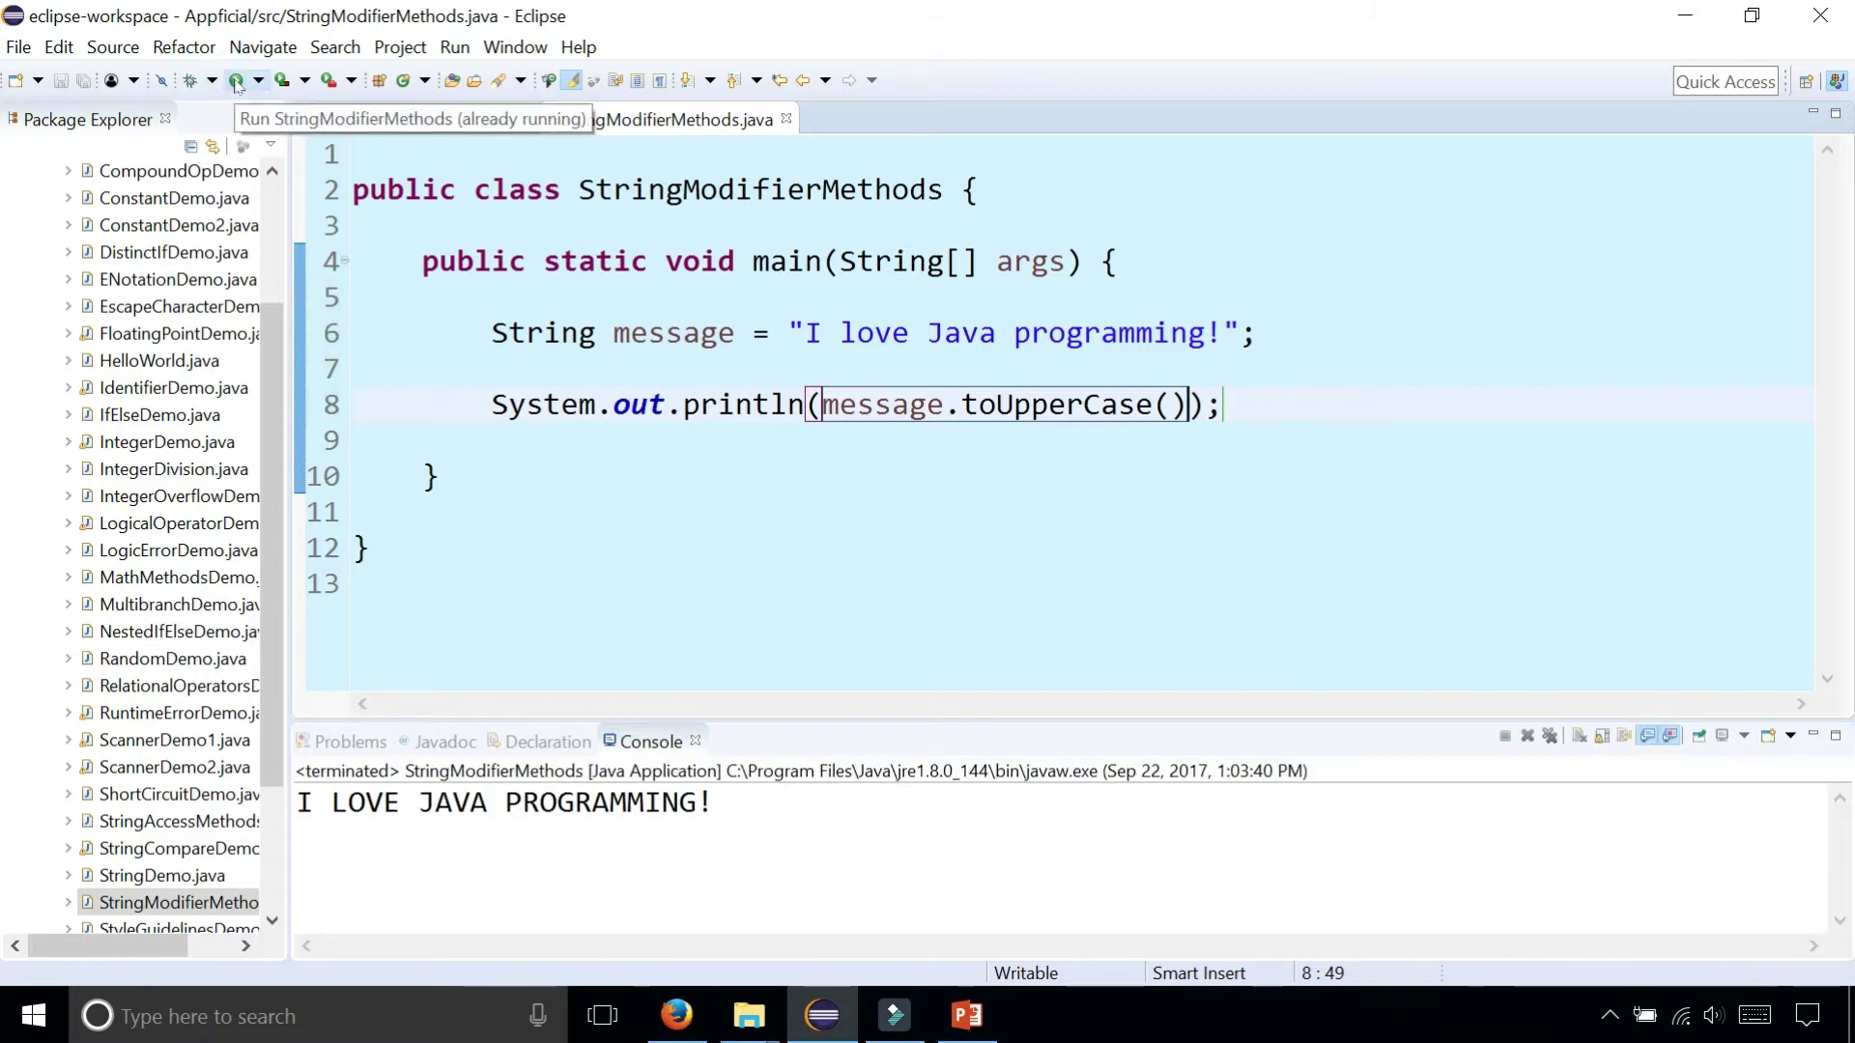
left_click(1226, 404)
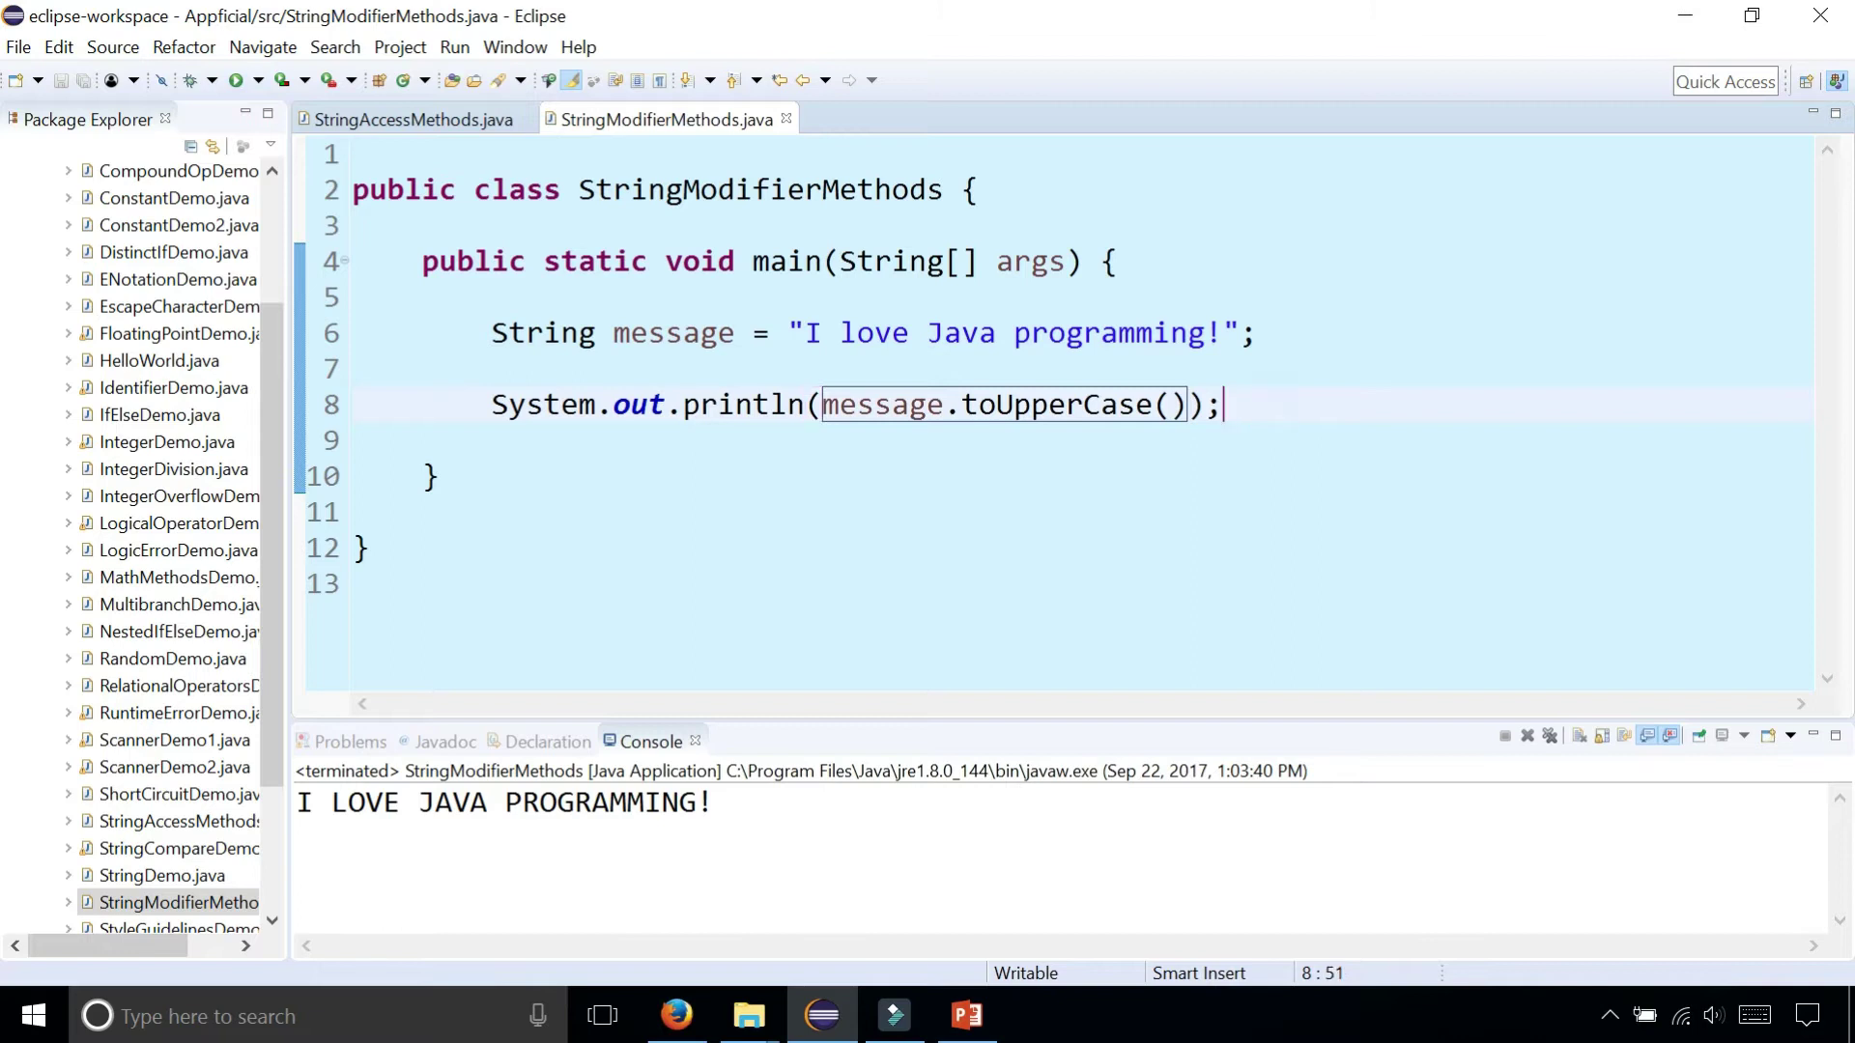
Add a message.toLowerCase() print on line 9 and run, adding i love java programming!
key("Return")
type("s")
key("BackSpace")
type("Sys")
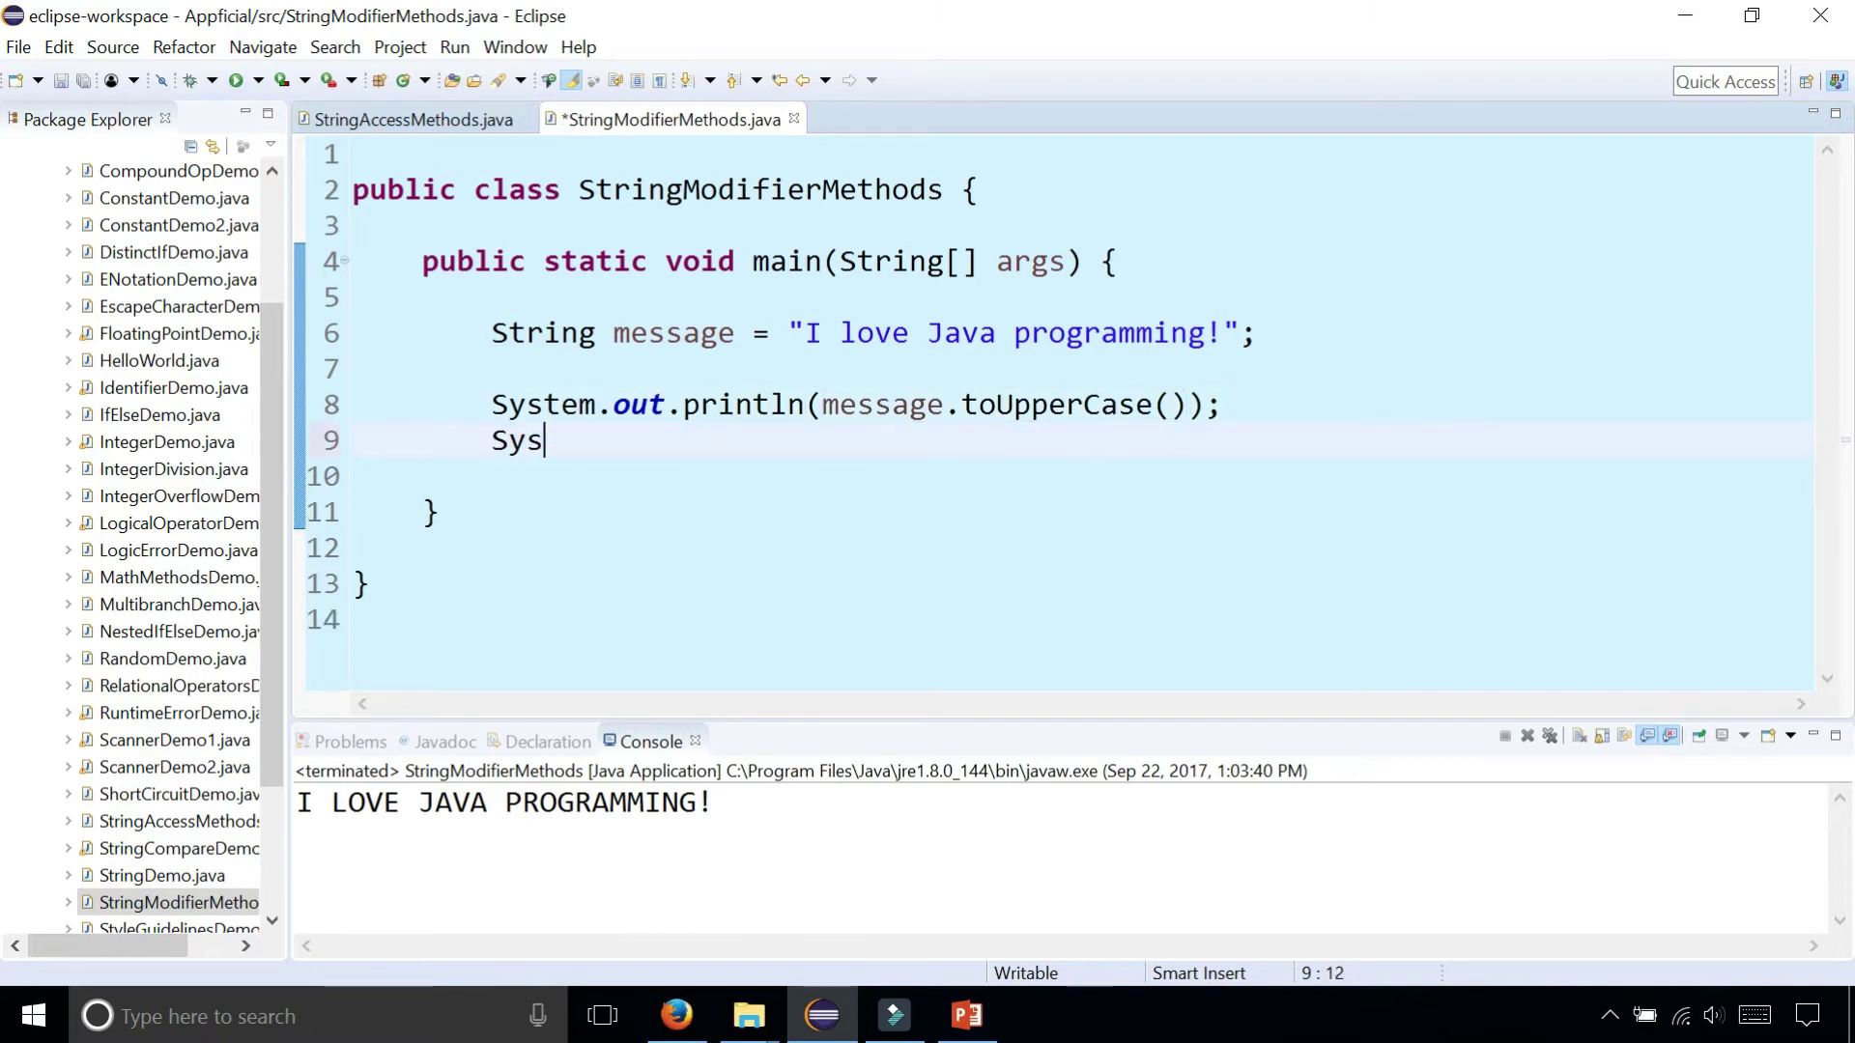
type("tem.out.printl")
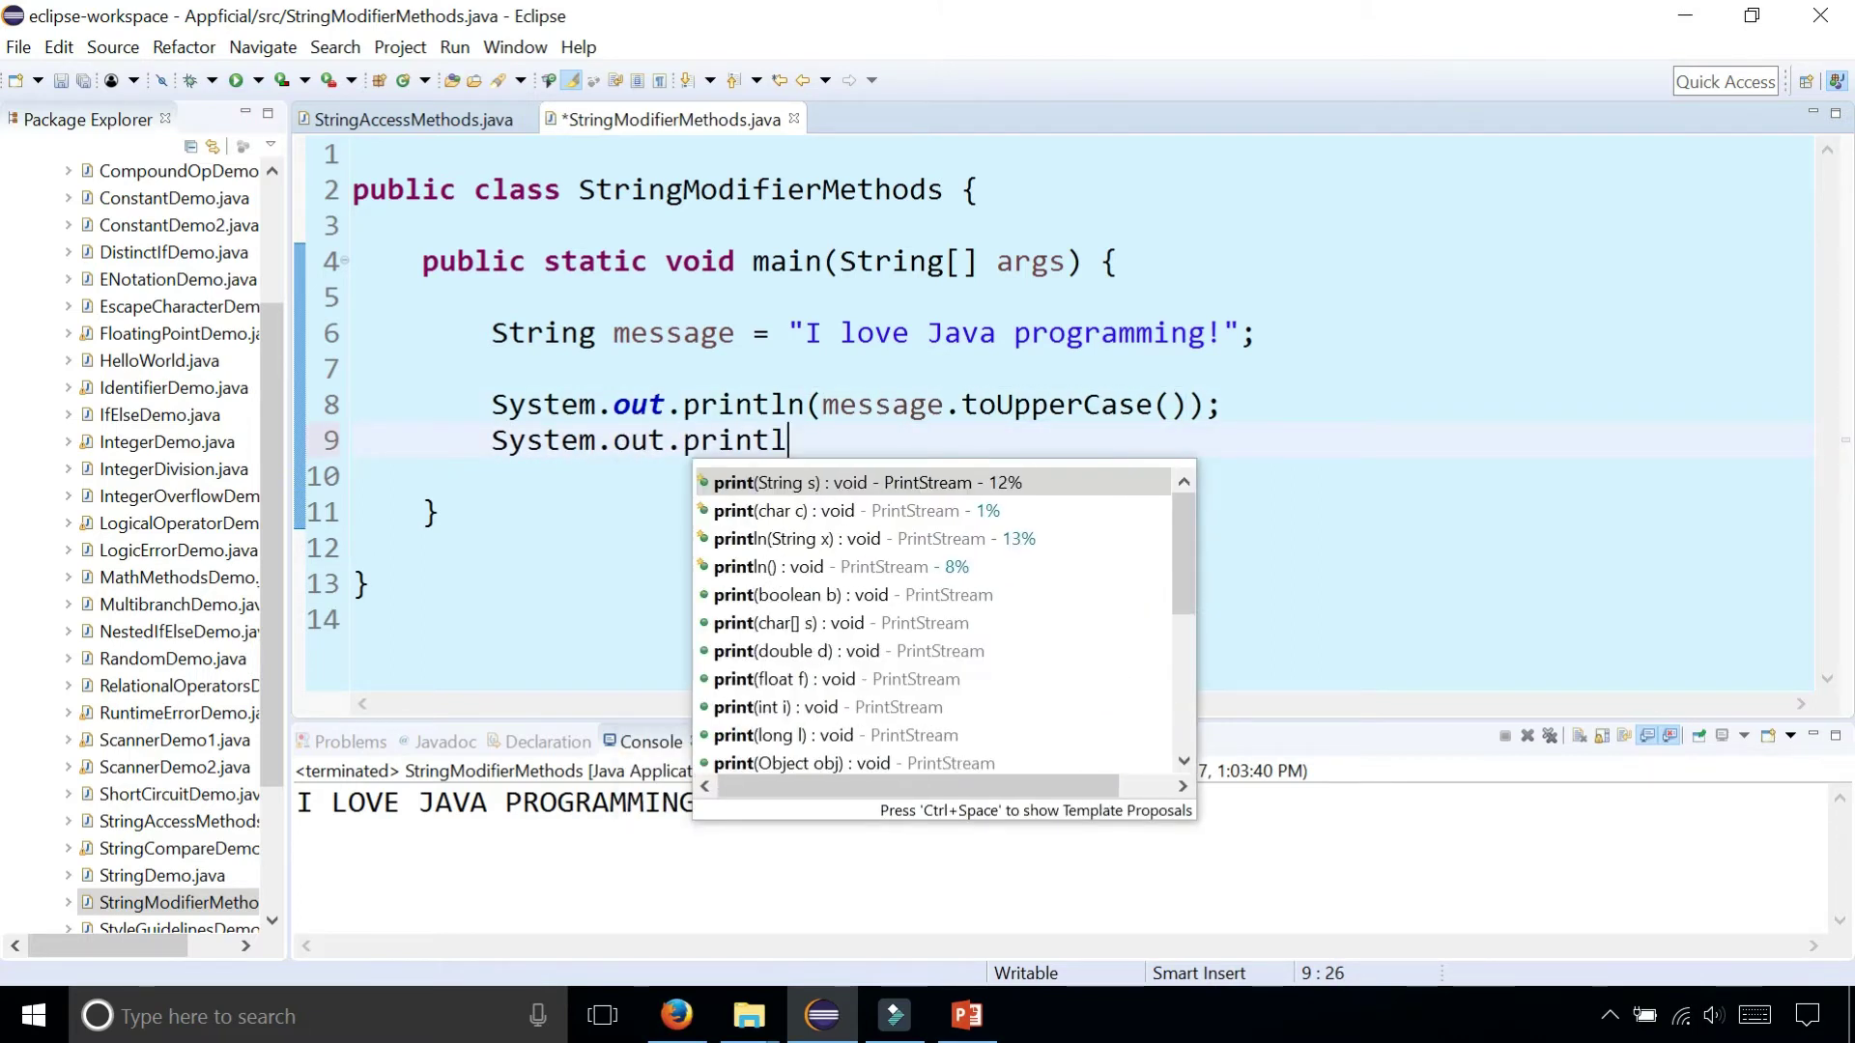
type("n(message.")
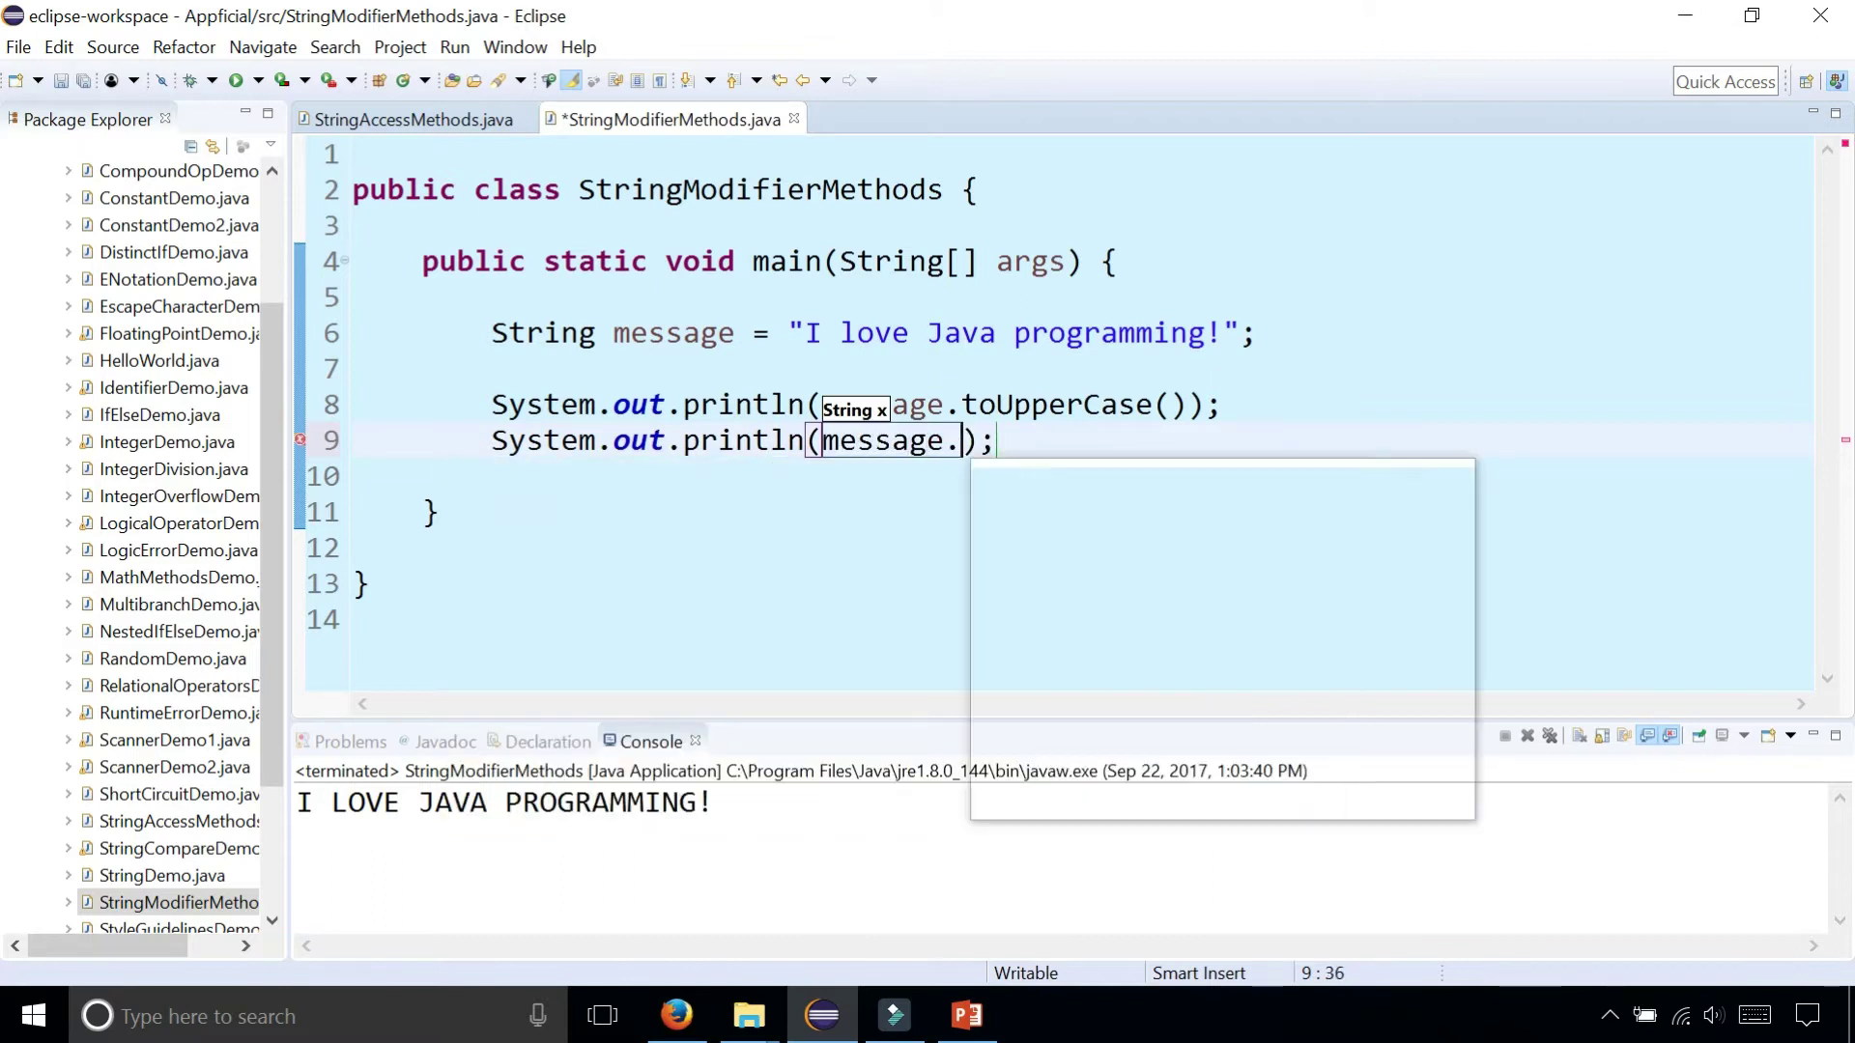
type("tolo")
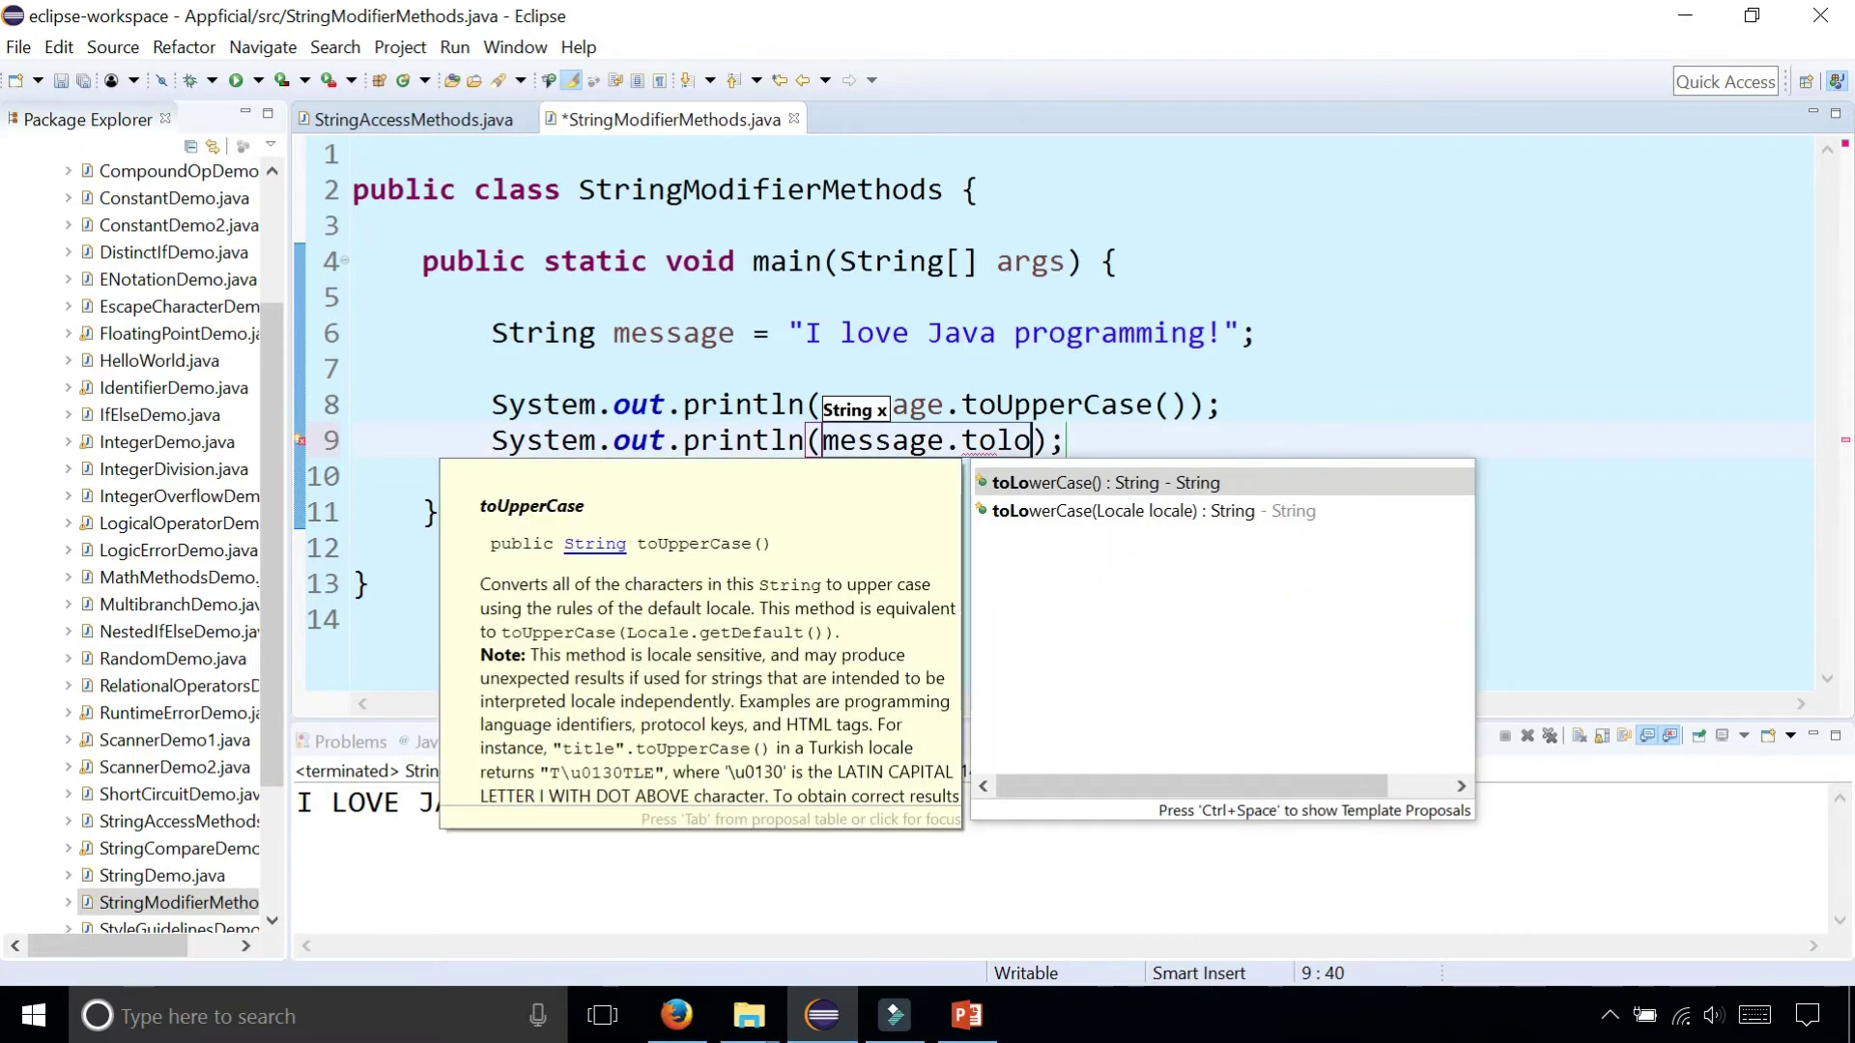
key("Down")
key("Return")
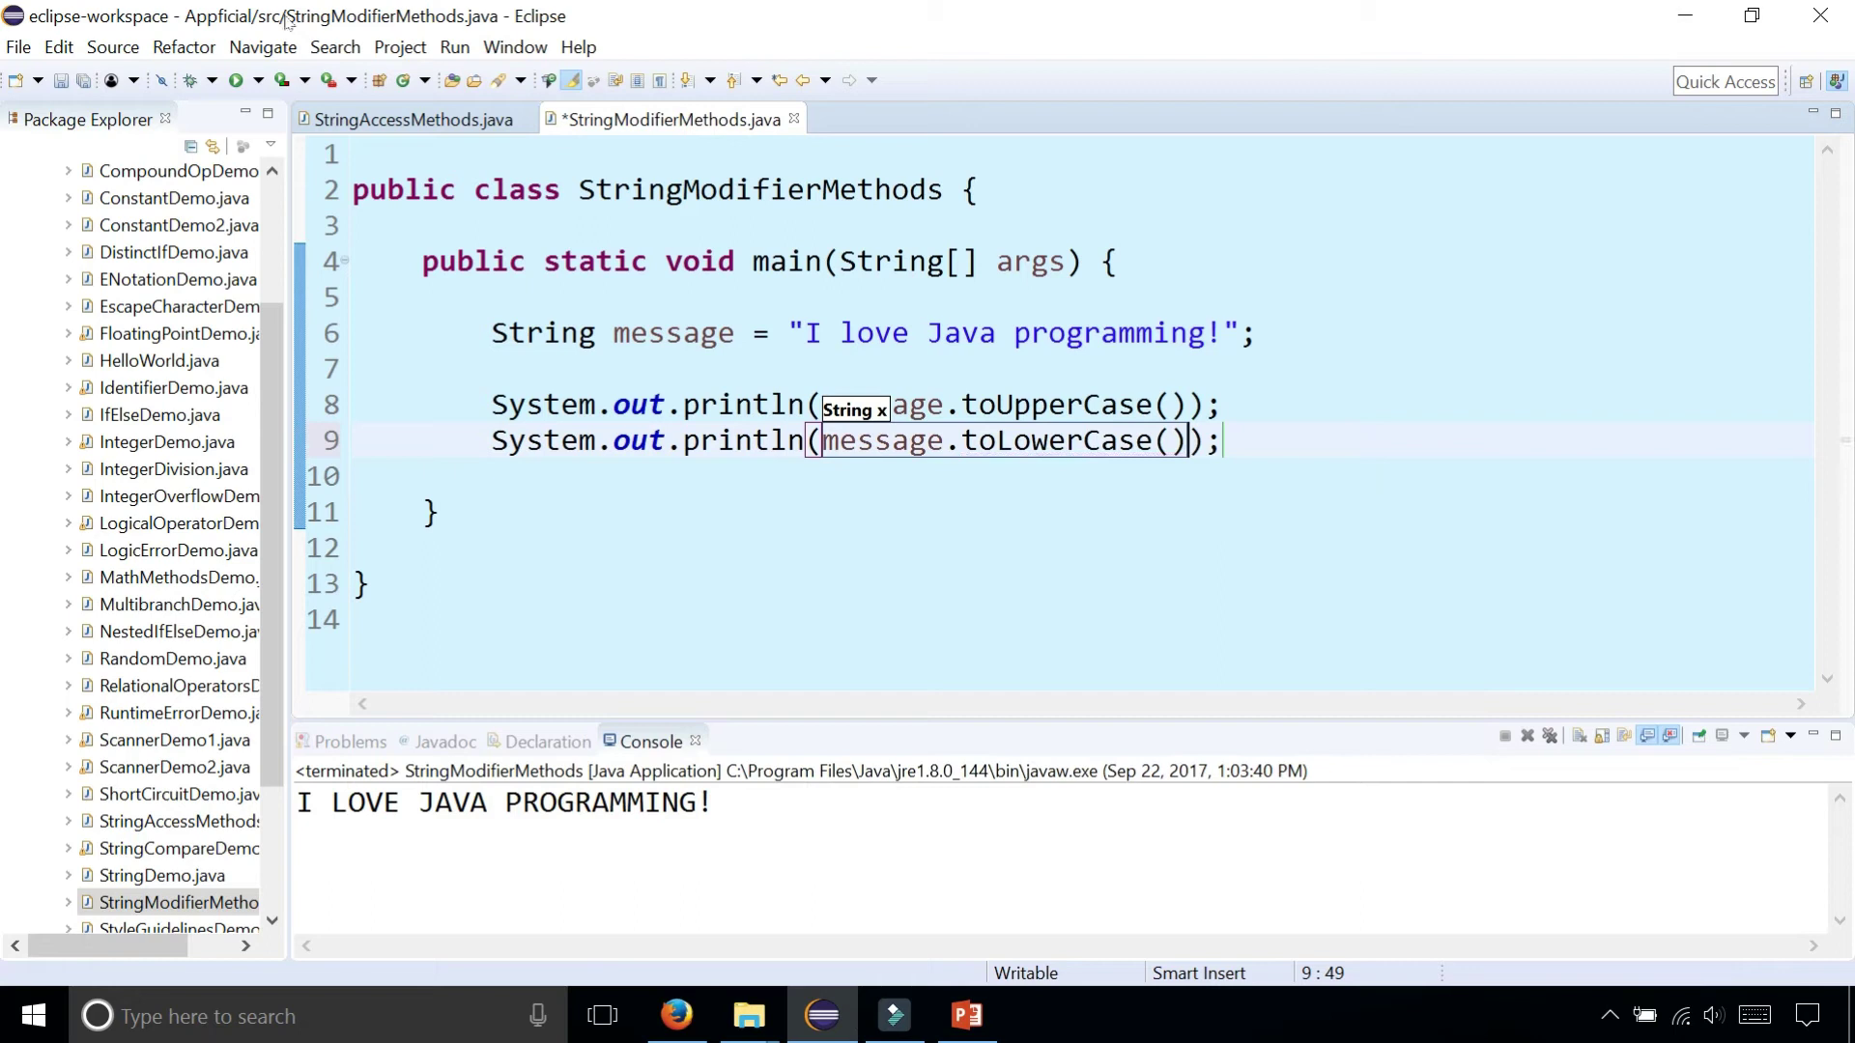
left_click(240, 80)
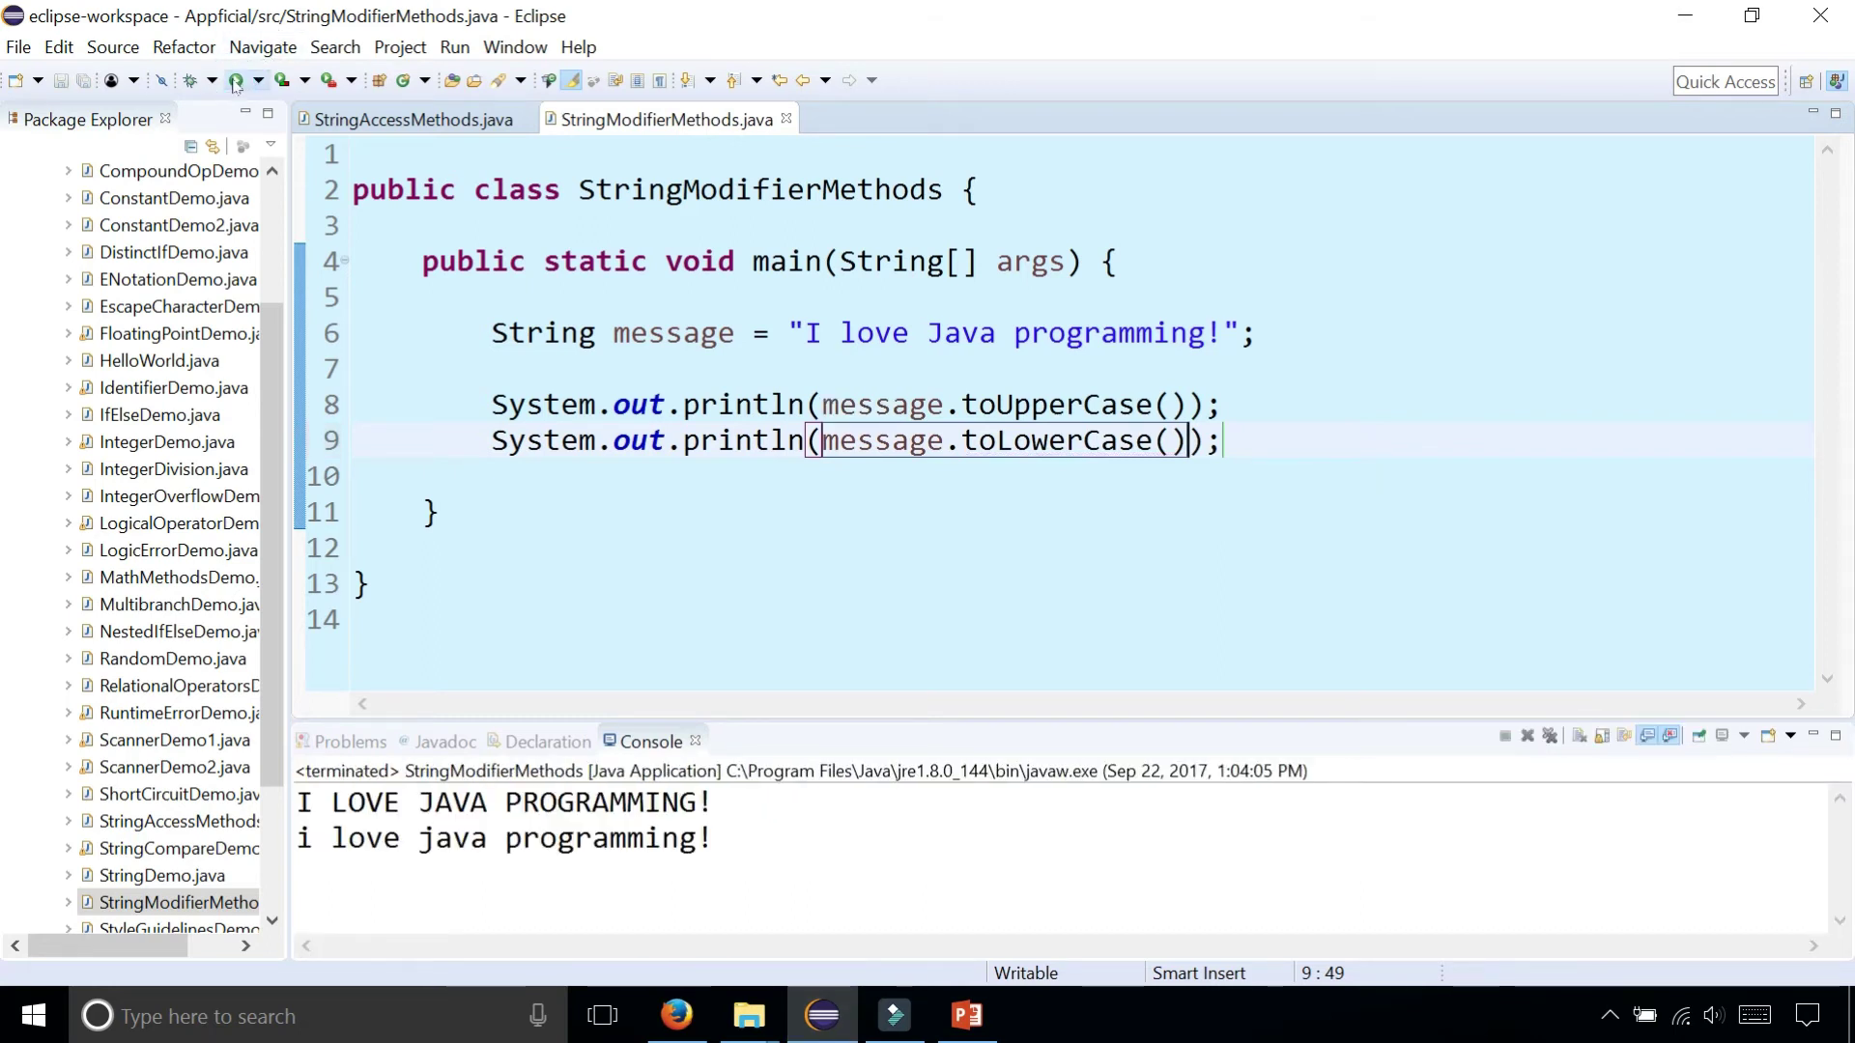
key("End")
key("Return")
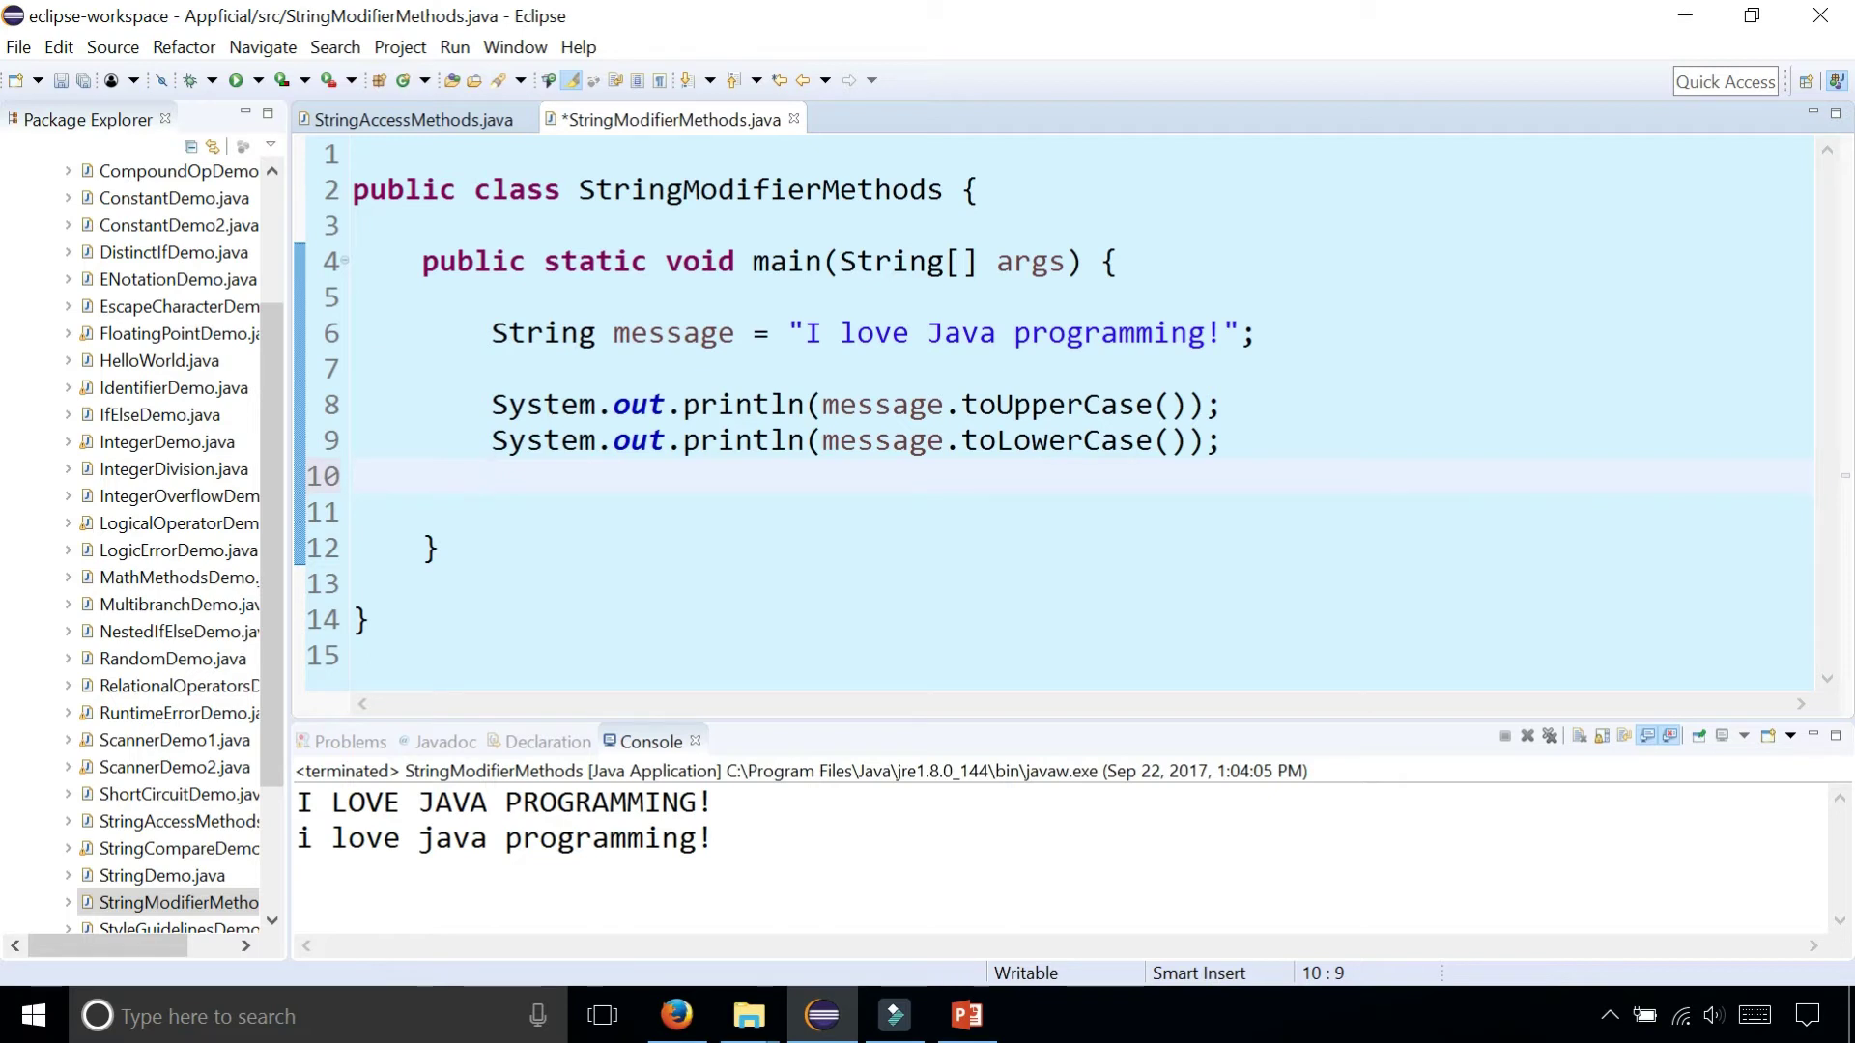
type("System.")
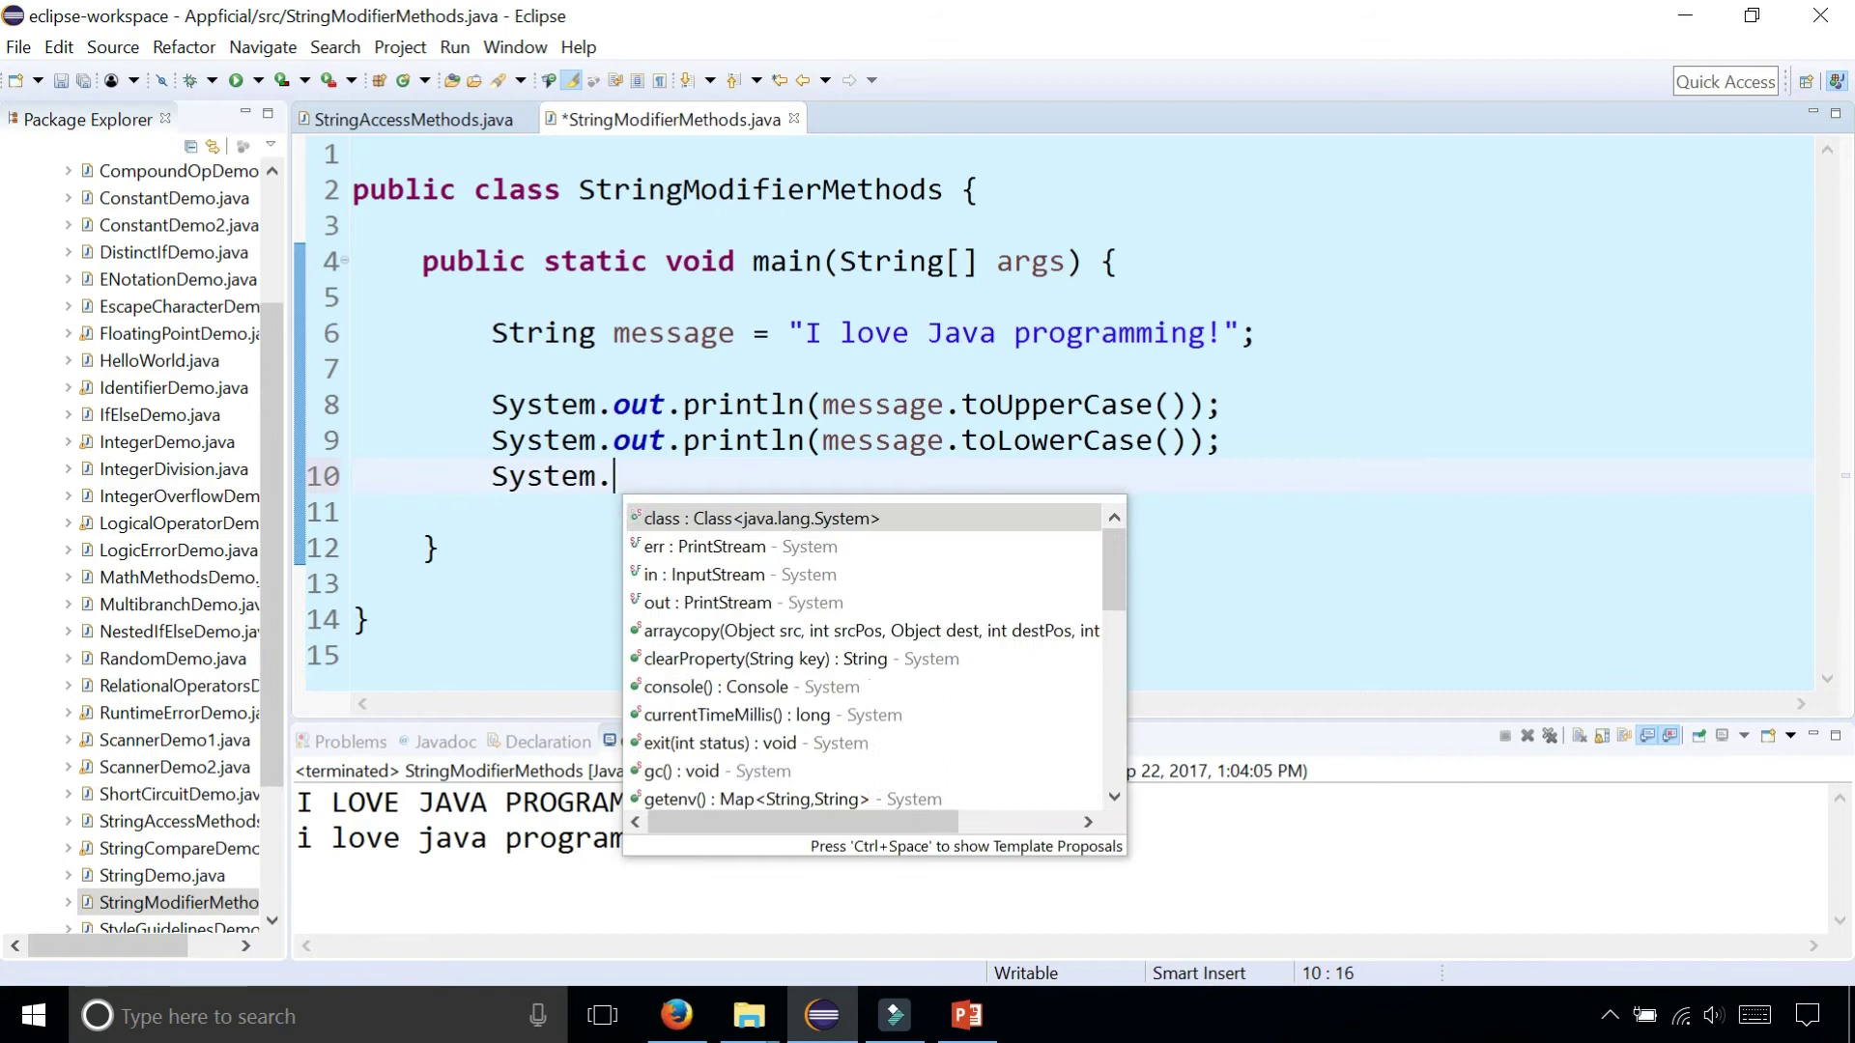
type("out.printli")
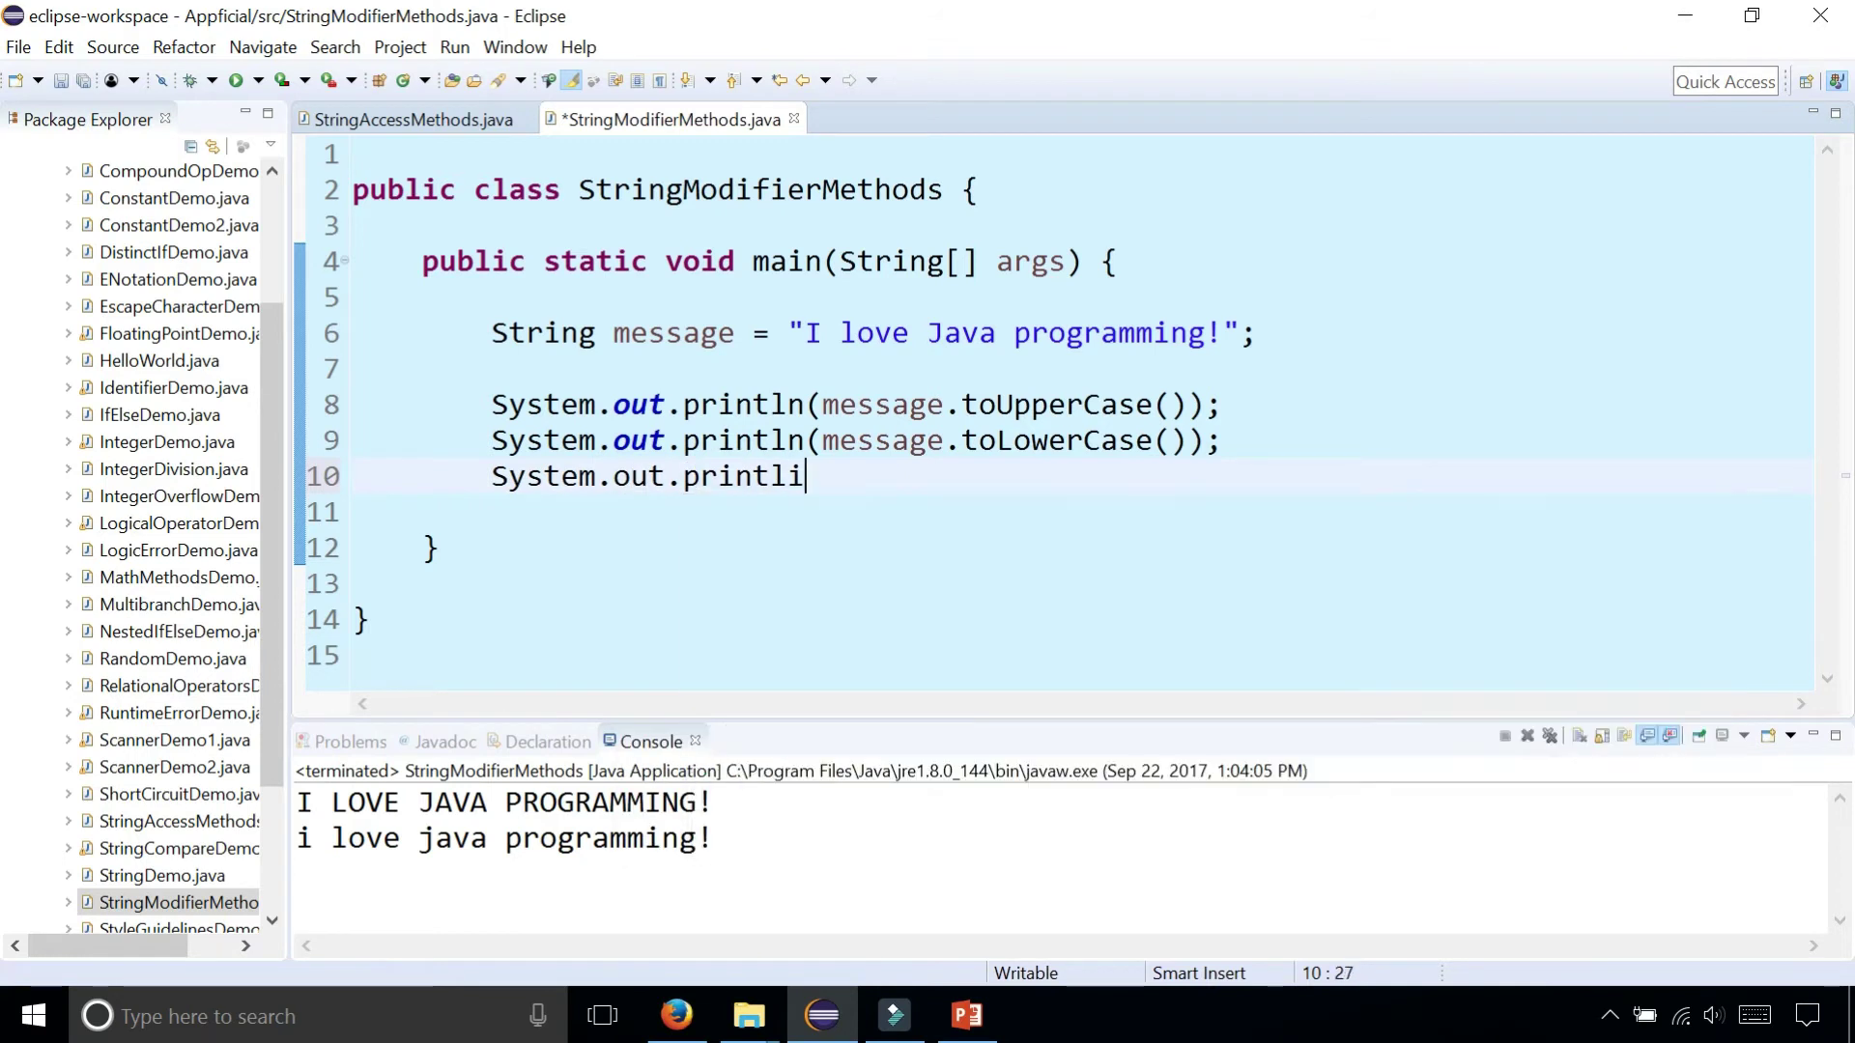
Print message.concat(" YAY!!!!") and run to show the appended sentence.
key("BackSpace")
type("n(message")
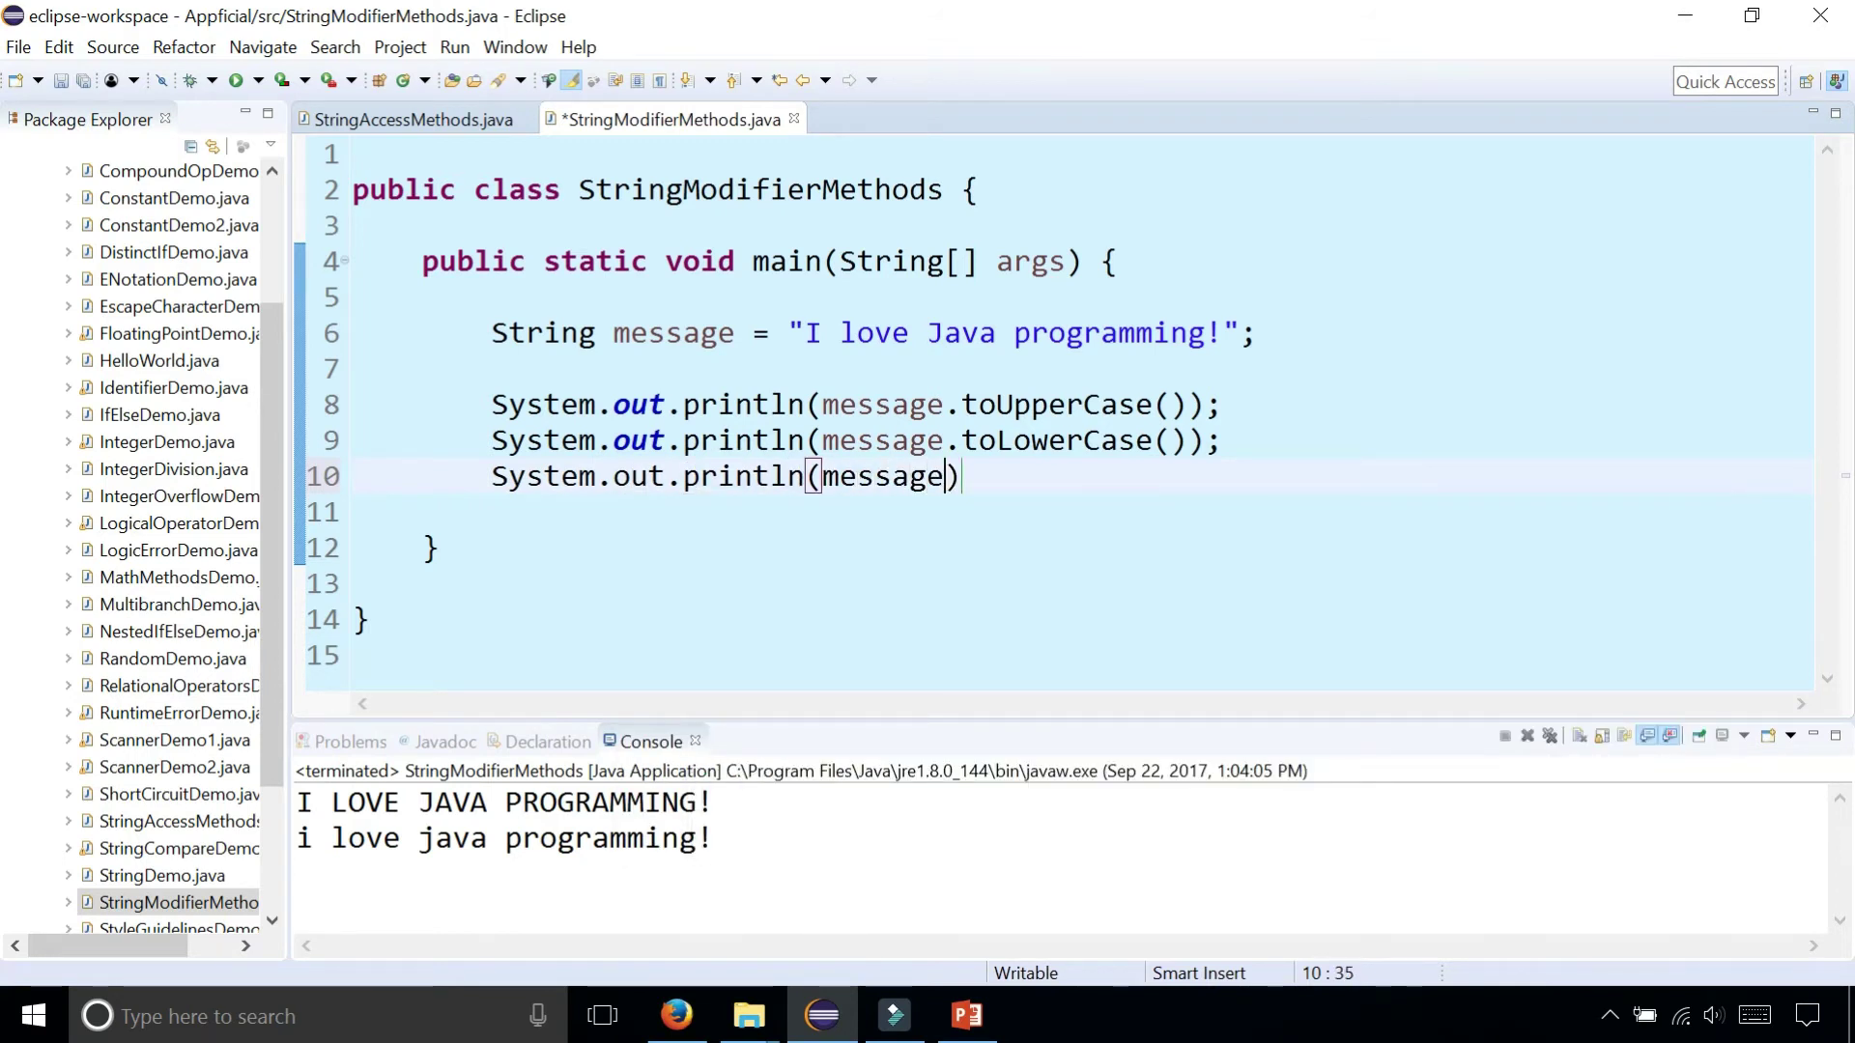
type(".con")
key("Return")
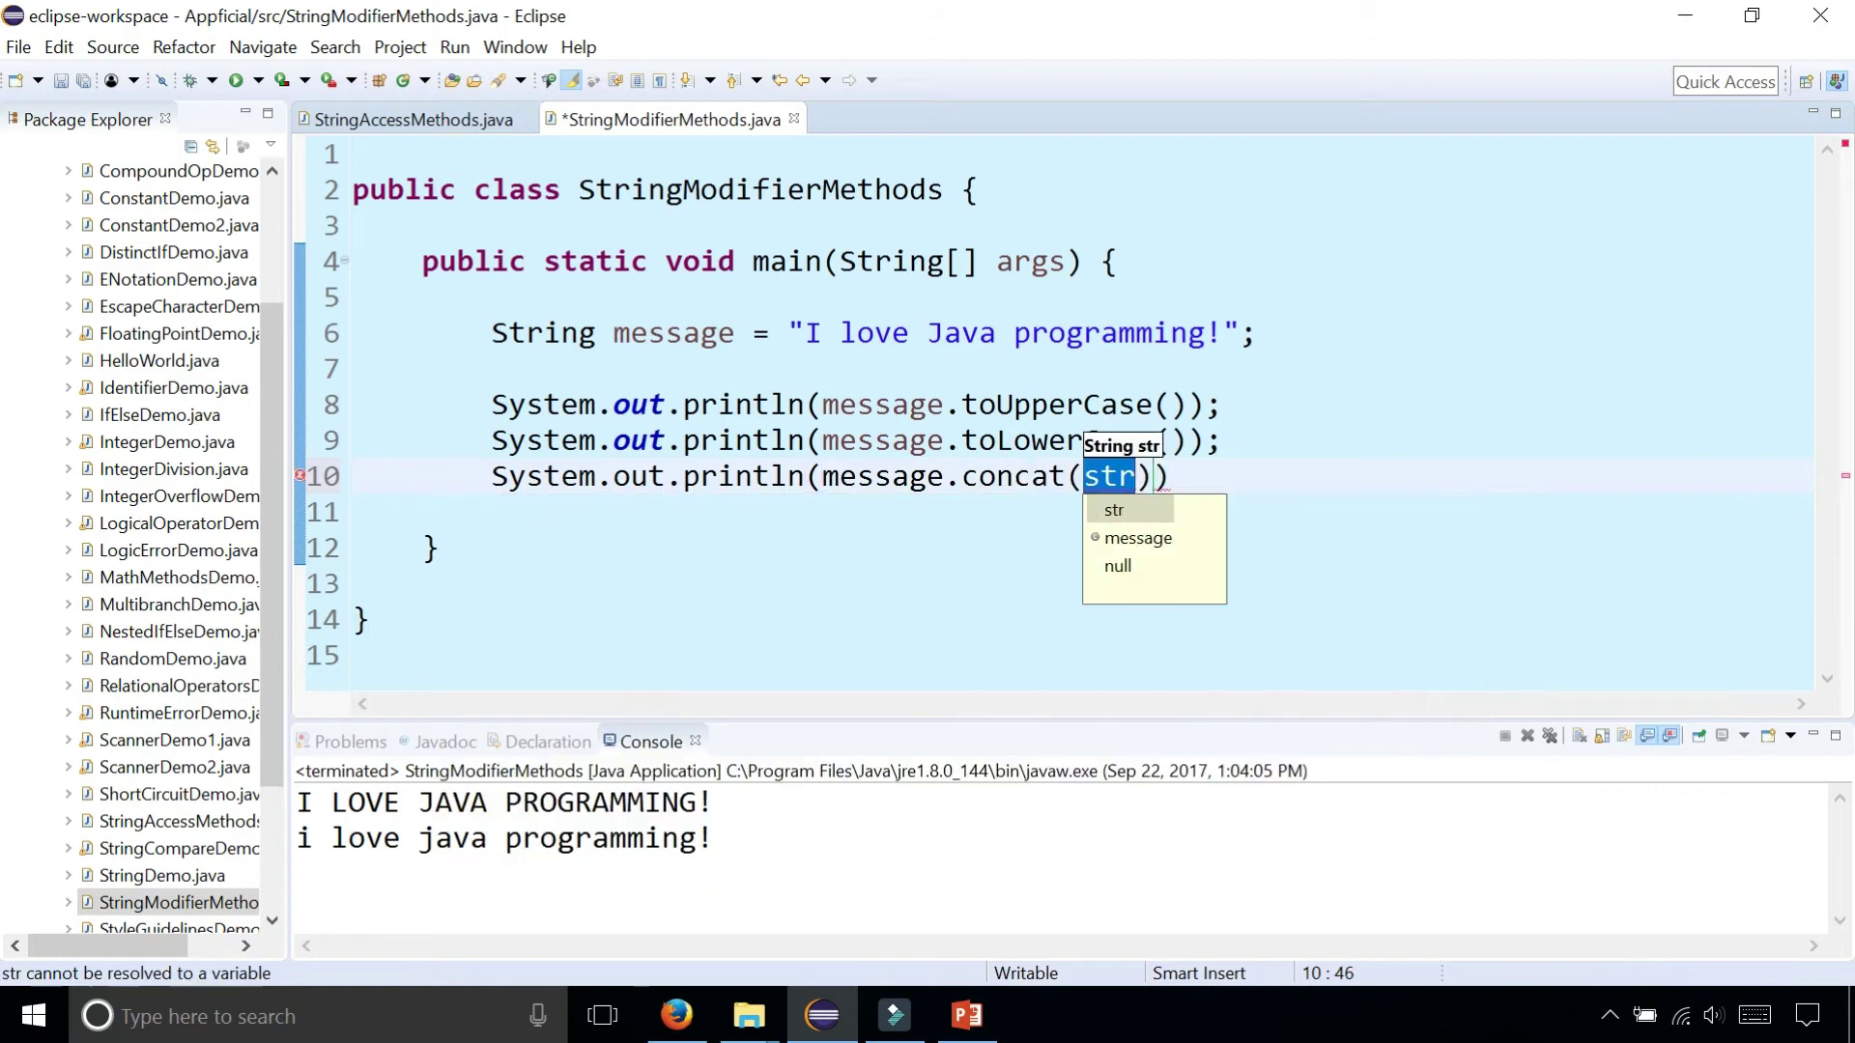
type("\" ")
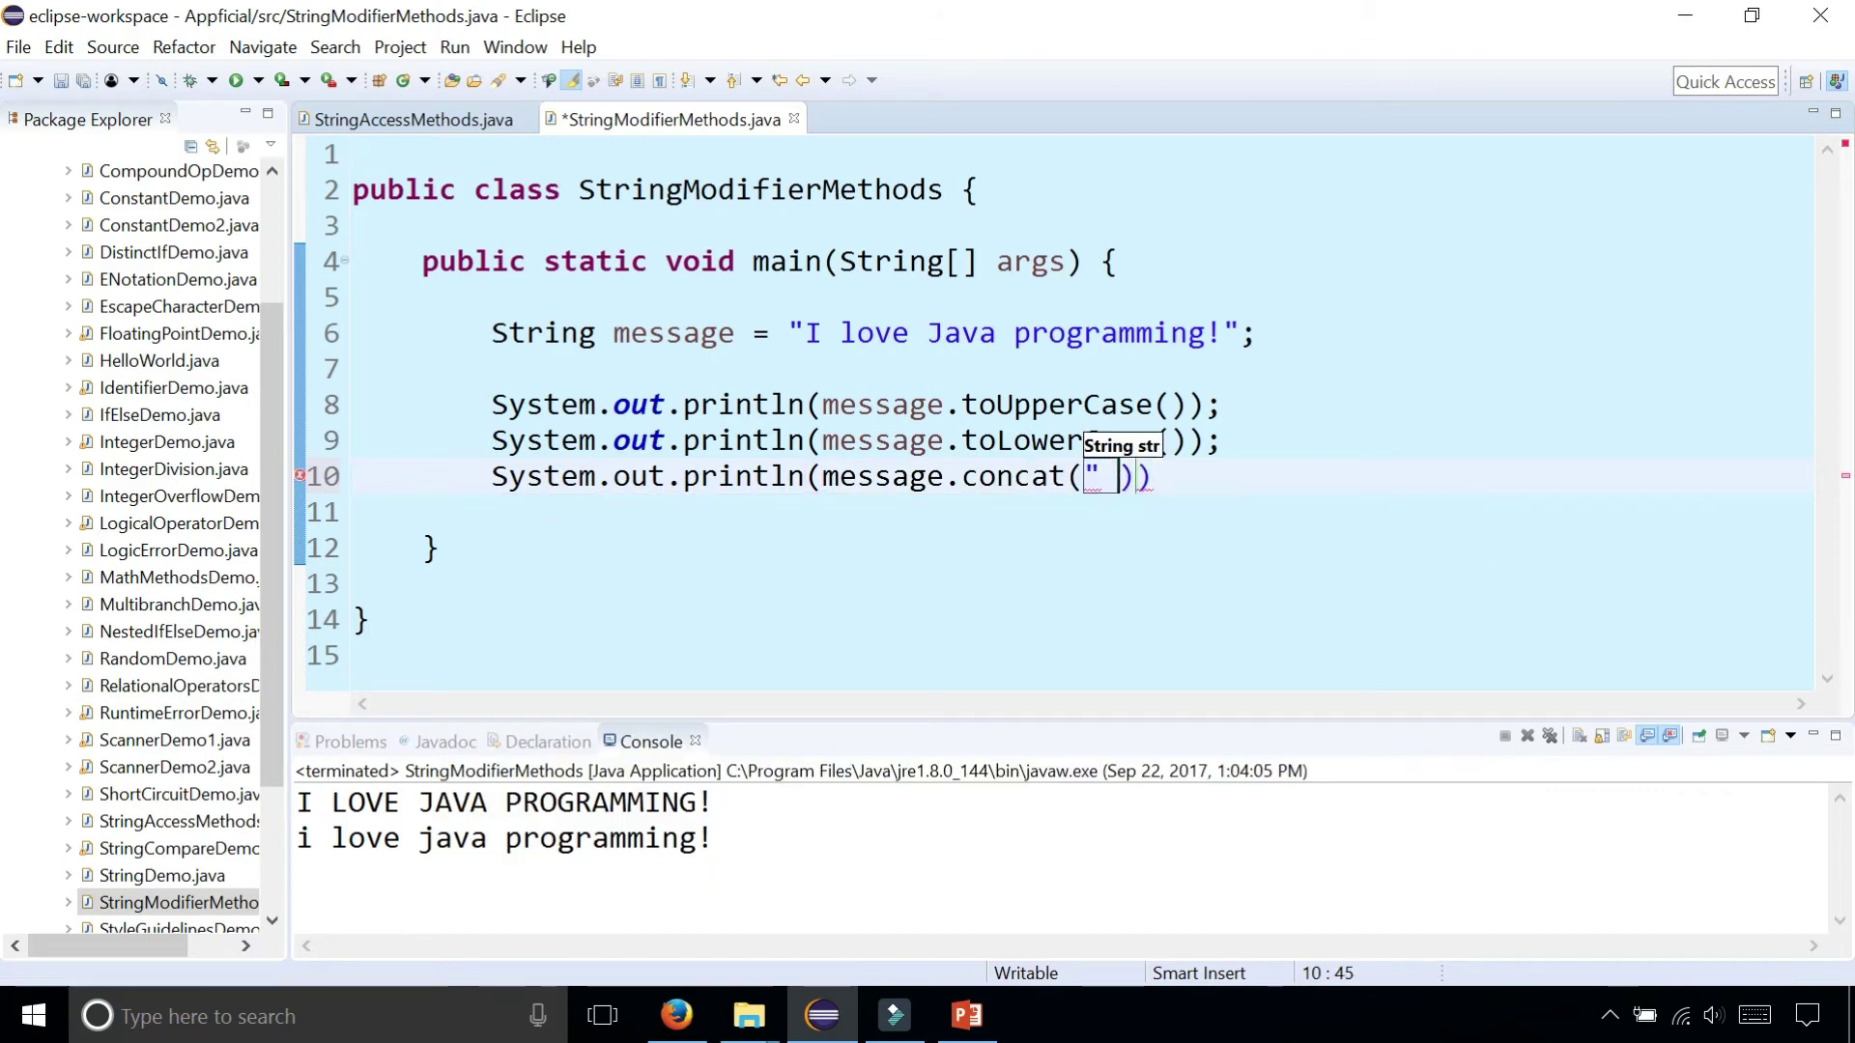
type("YAY!!")
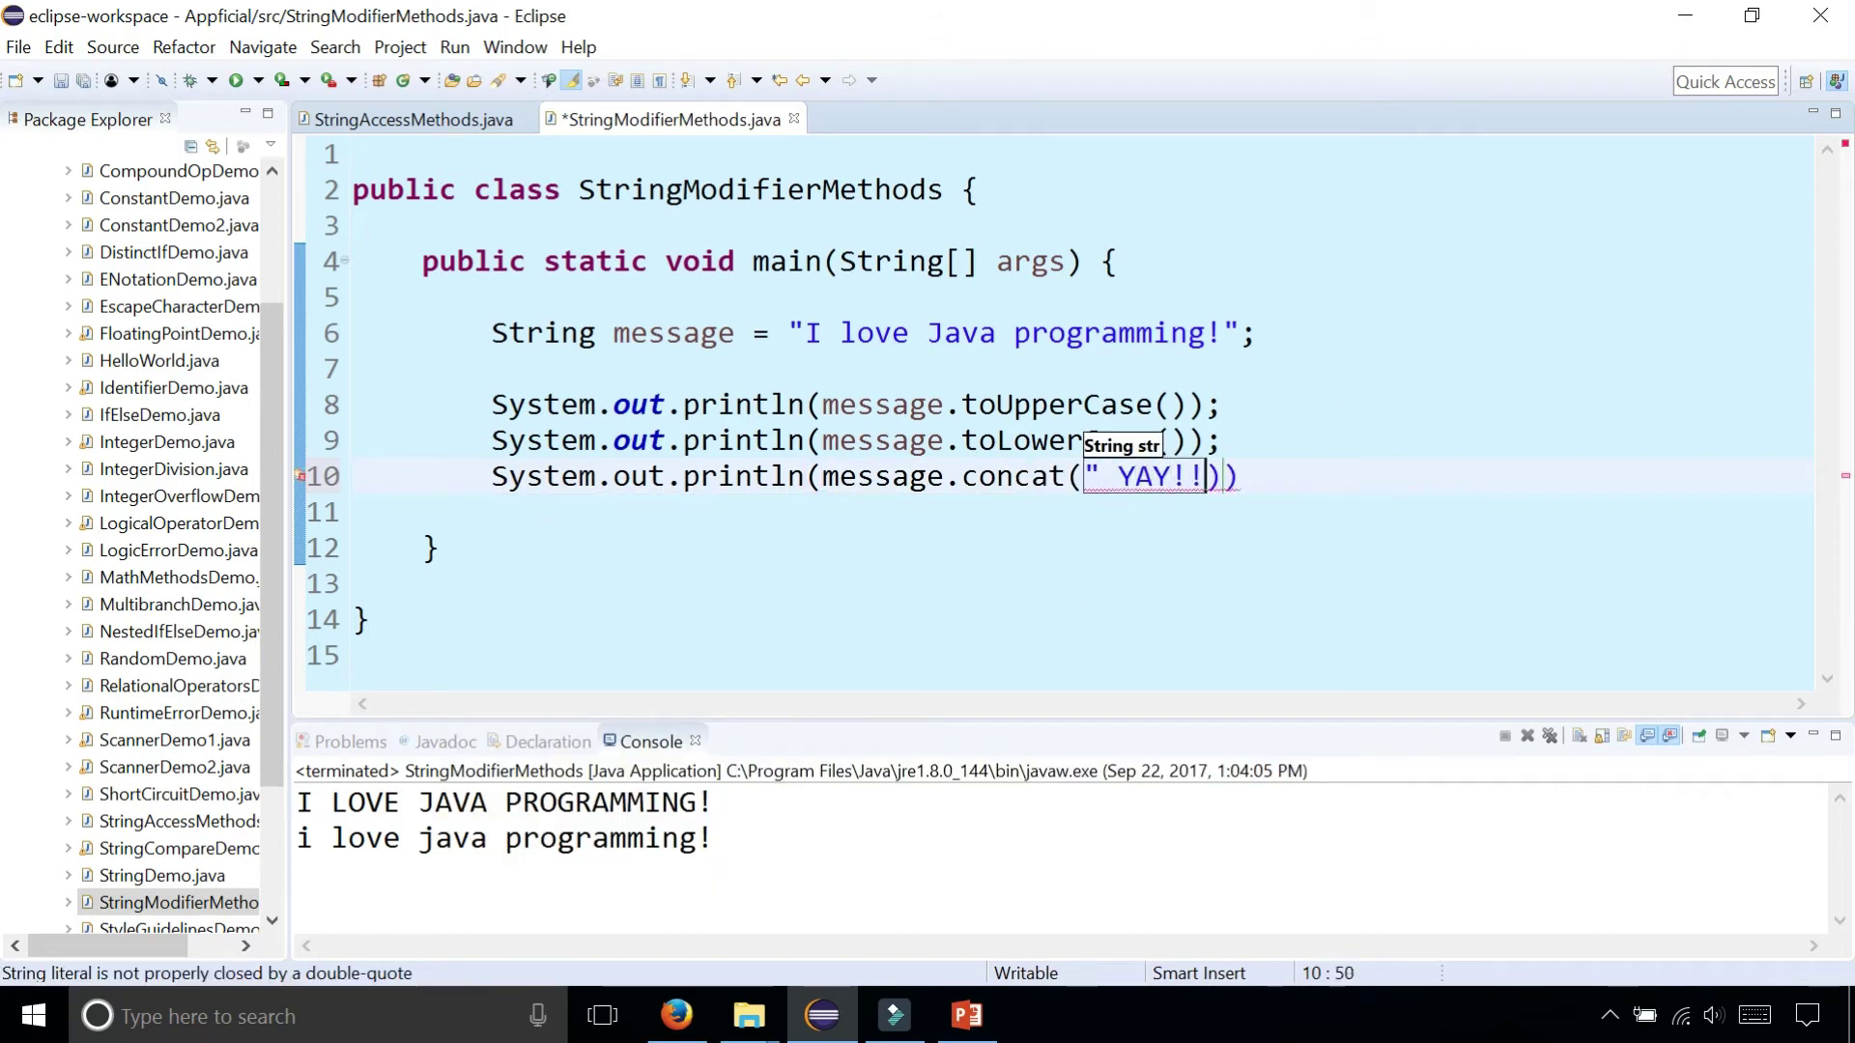
type("!!\"")
left_click(1015, 656)
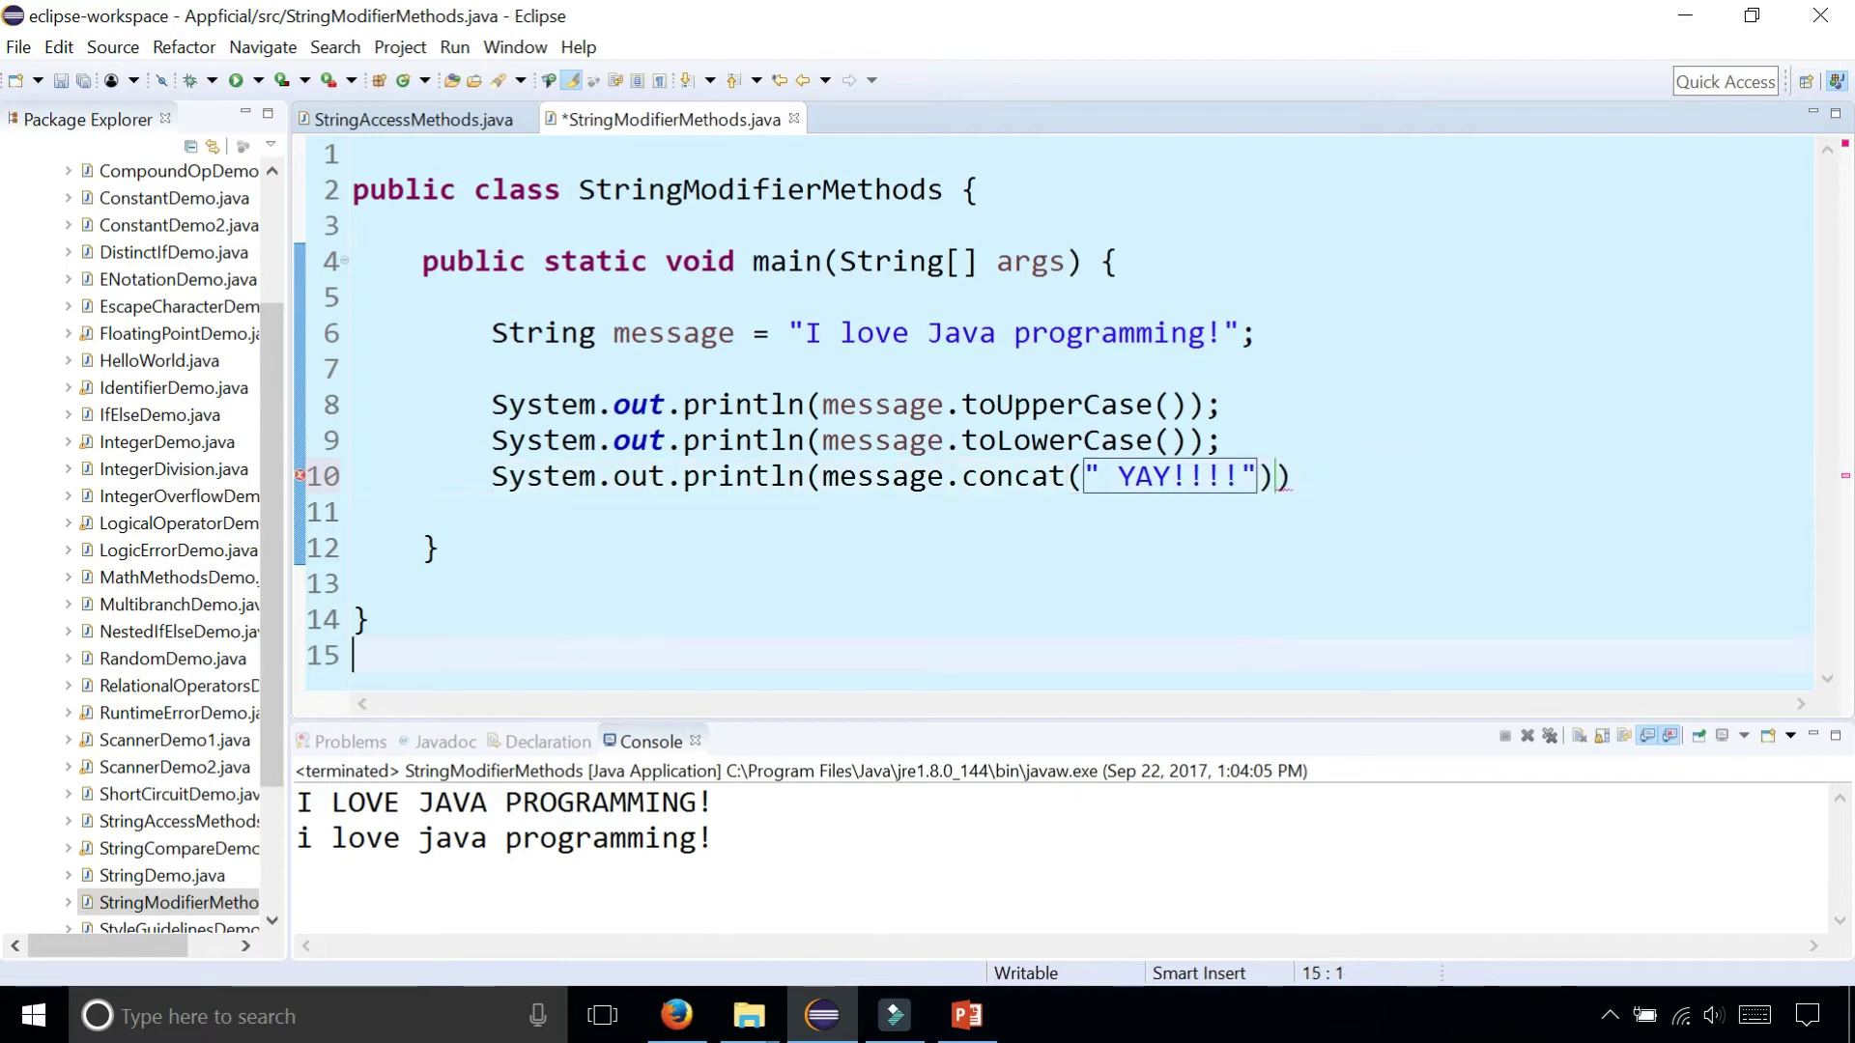
left_click(1293, 476)
type(";")
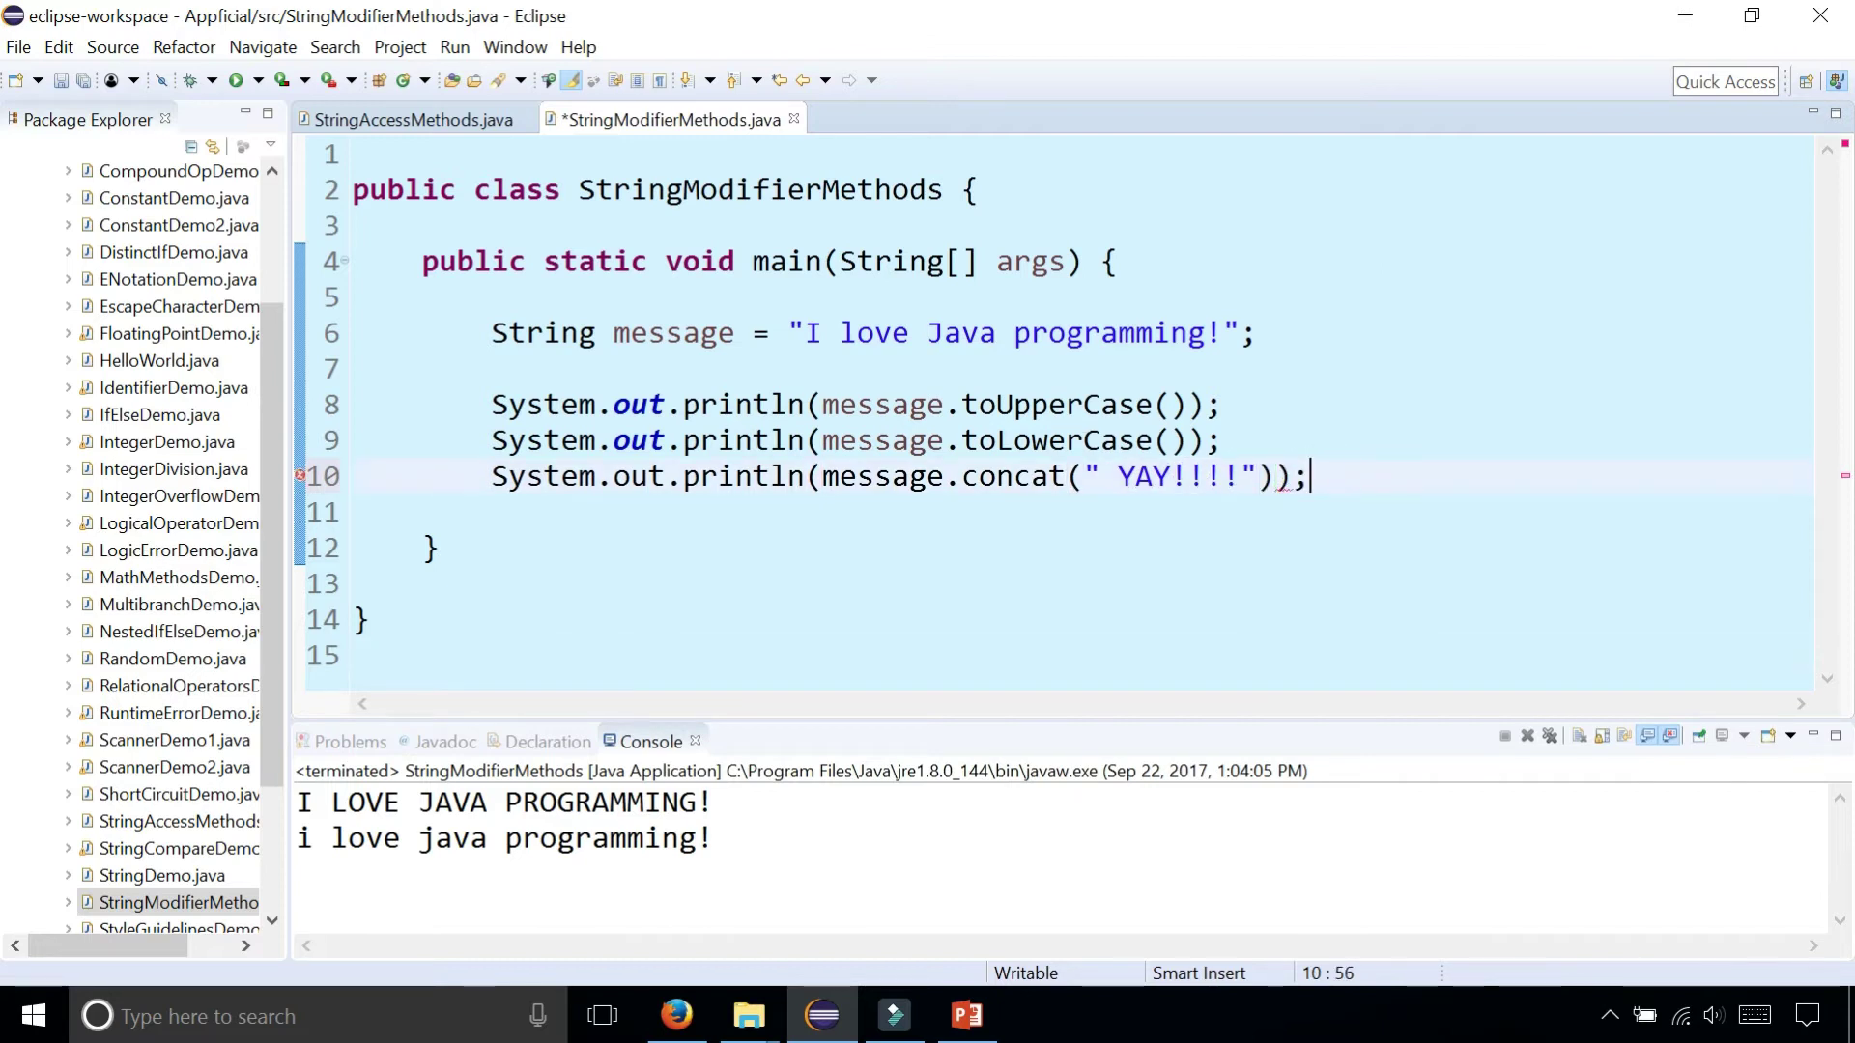
left_click(237, 79)
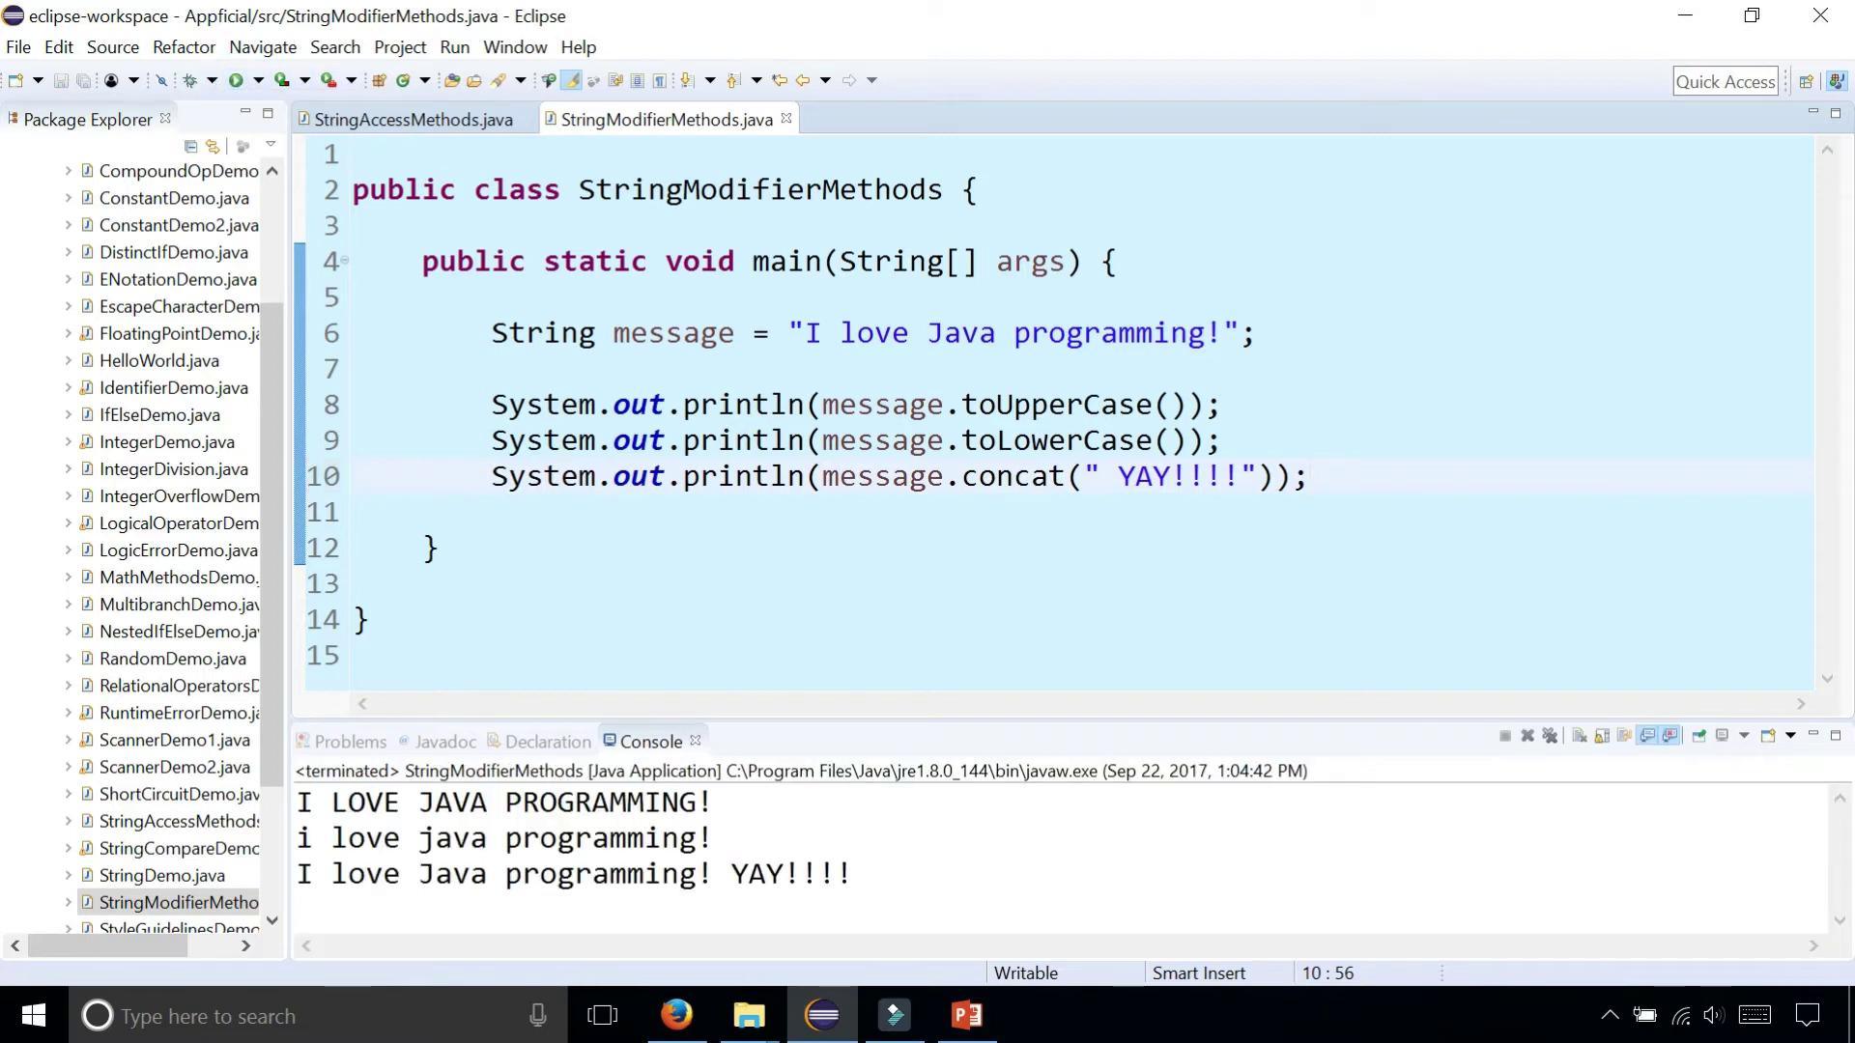
left_click_drag(855, 874, 295, 875)
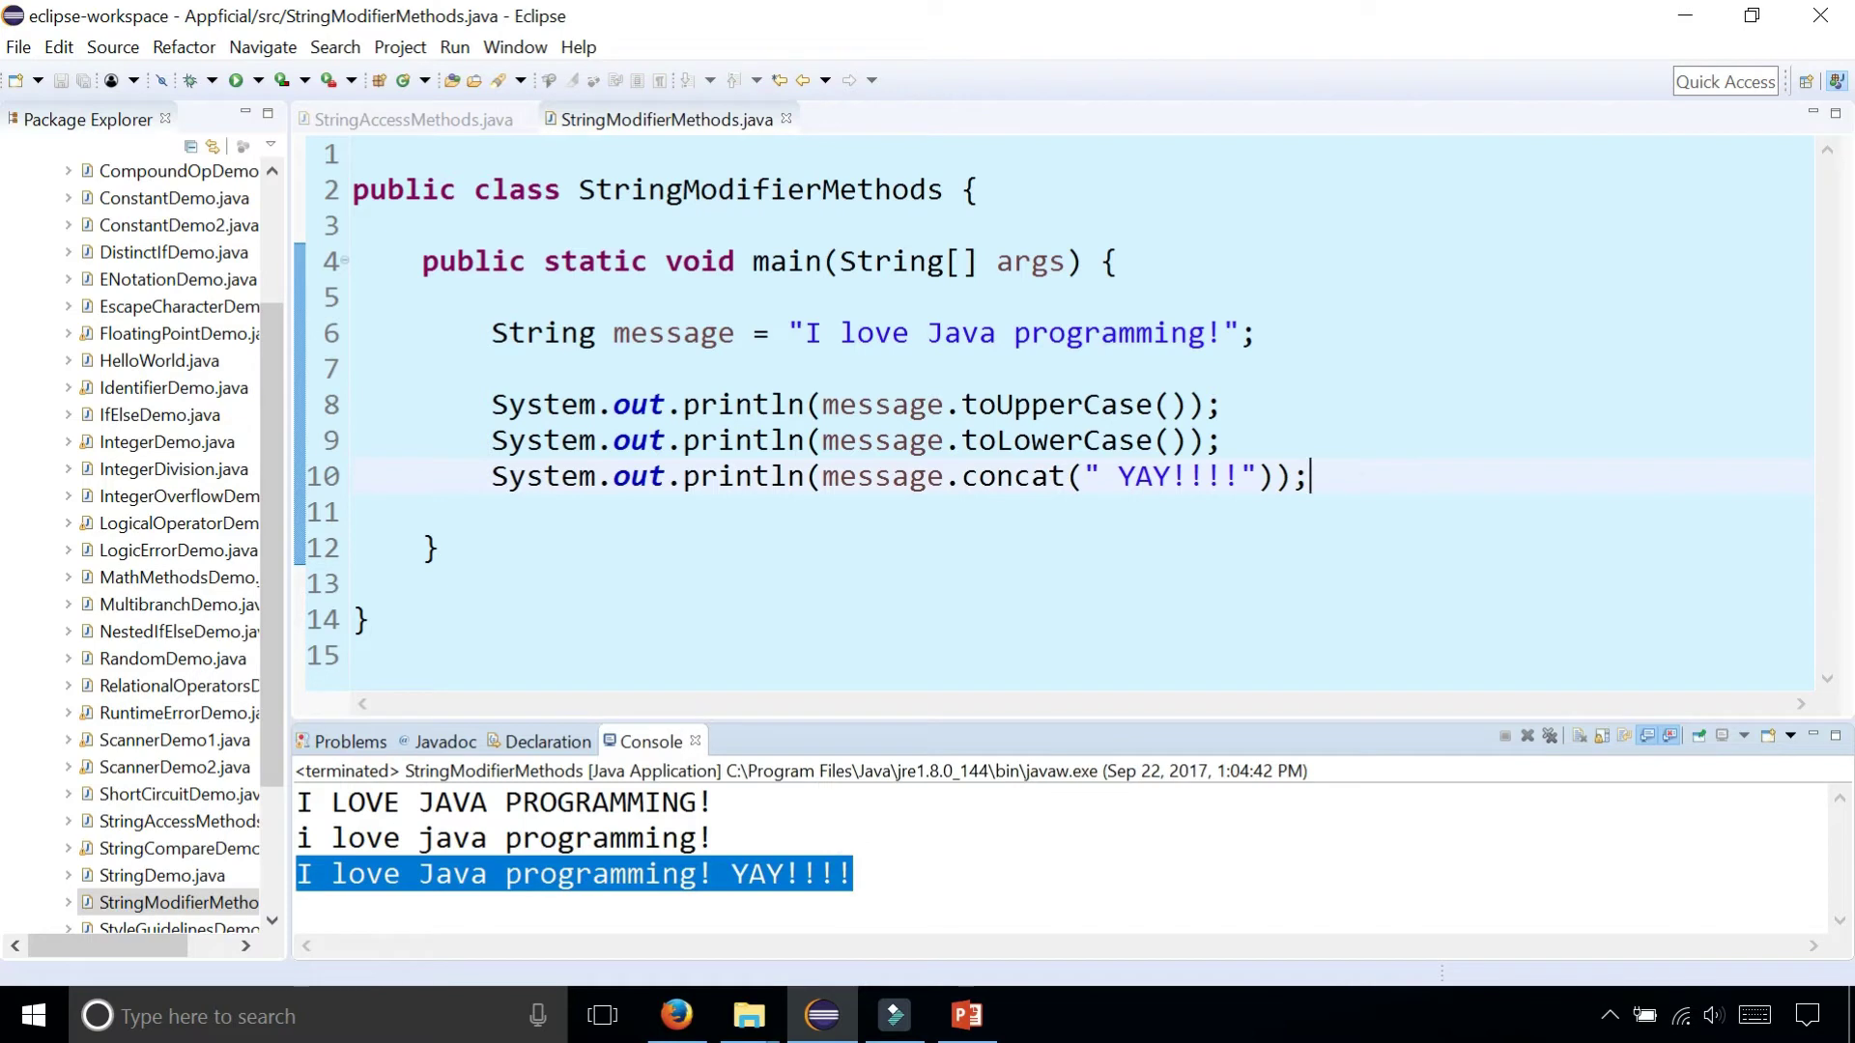
Print message + " I really do!" on line 11 and run to show the joined line.
left_click(1363, 475)
key("Return")
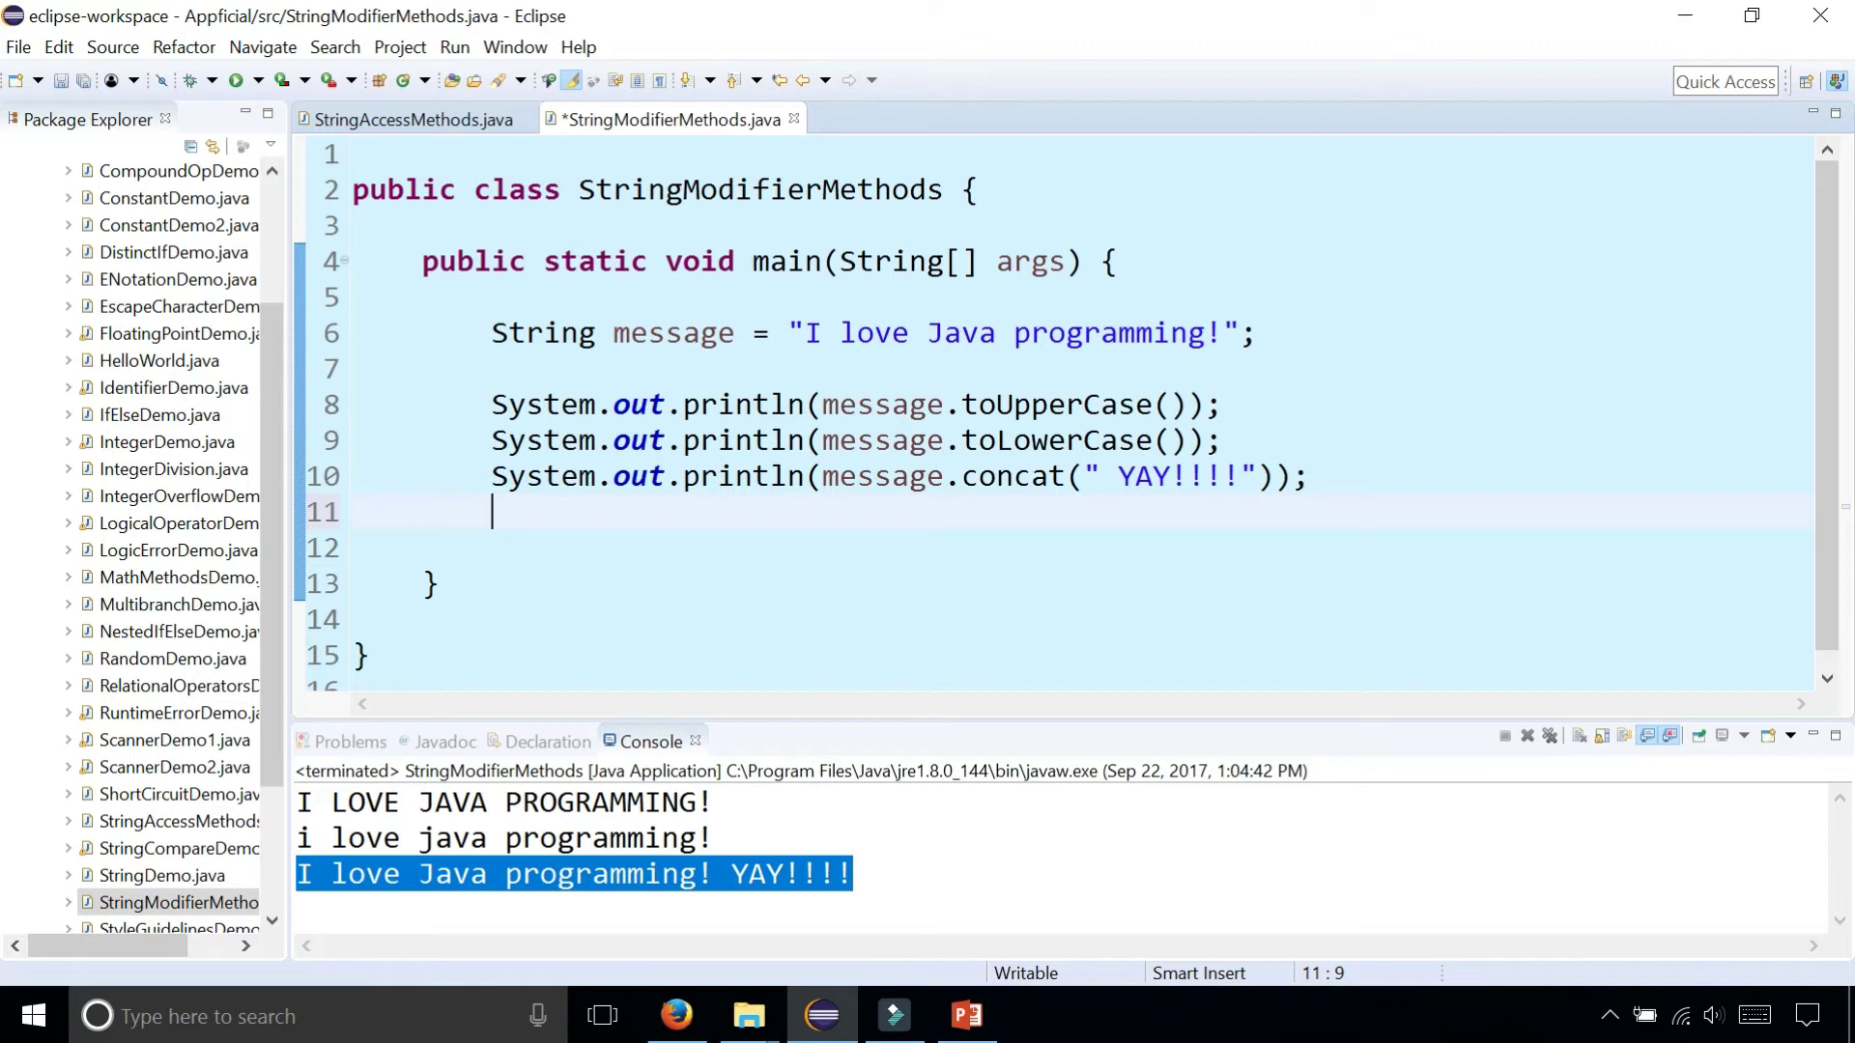
type("System.out")
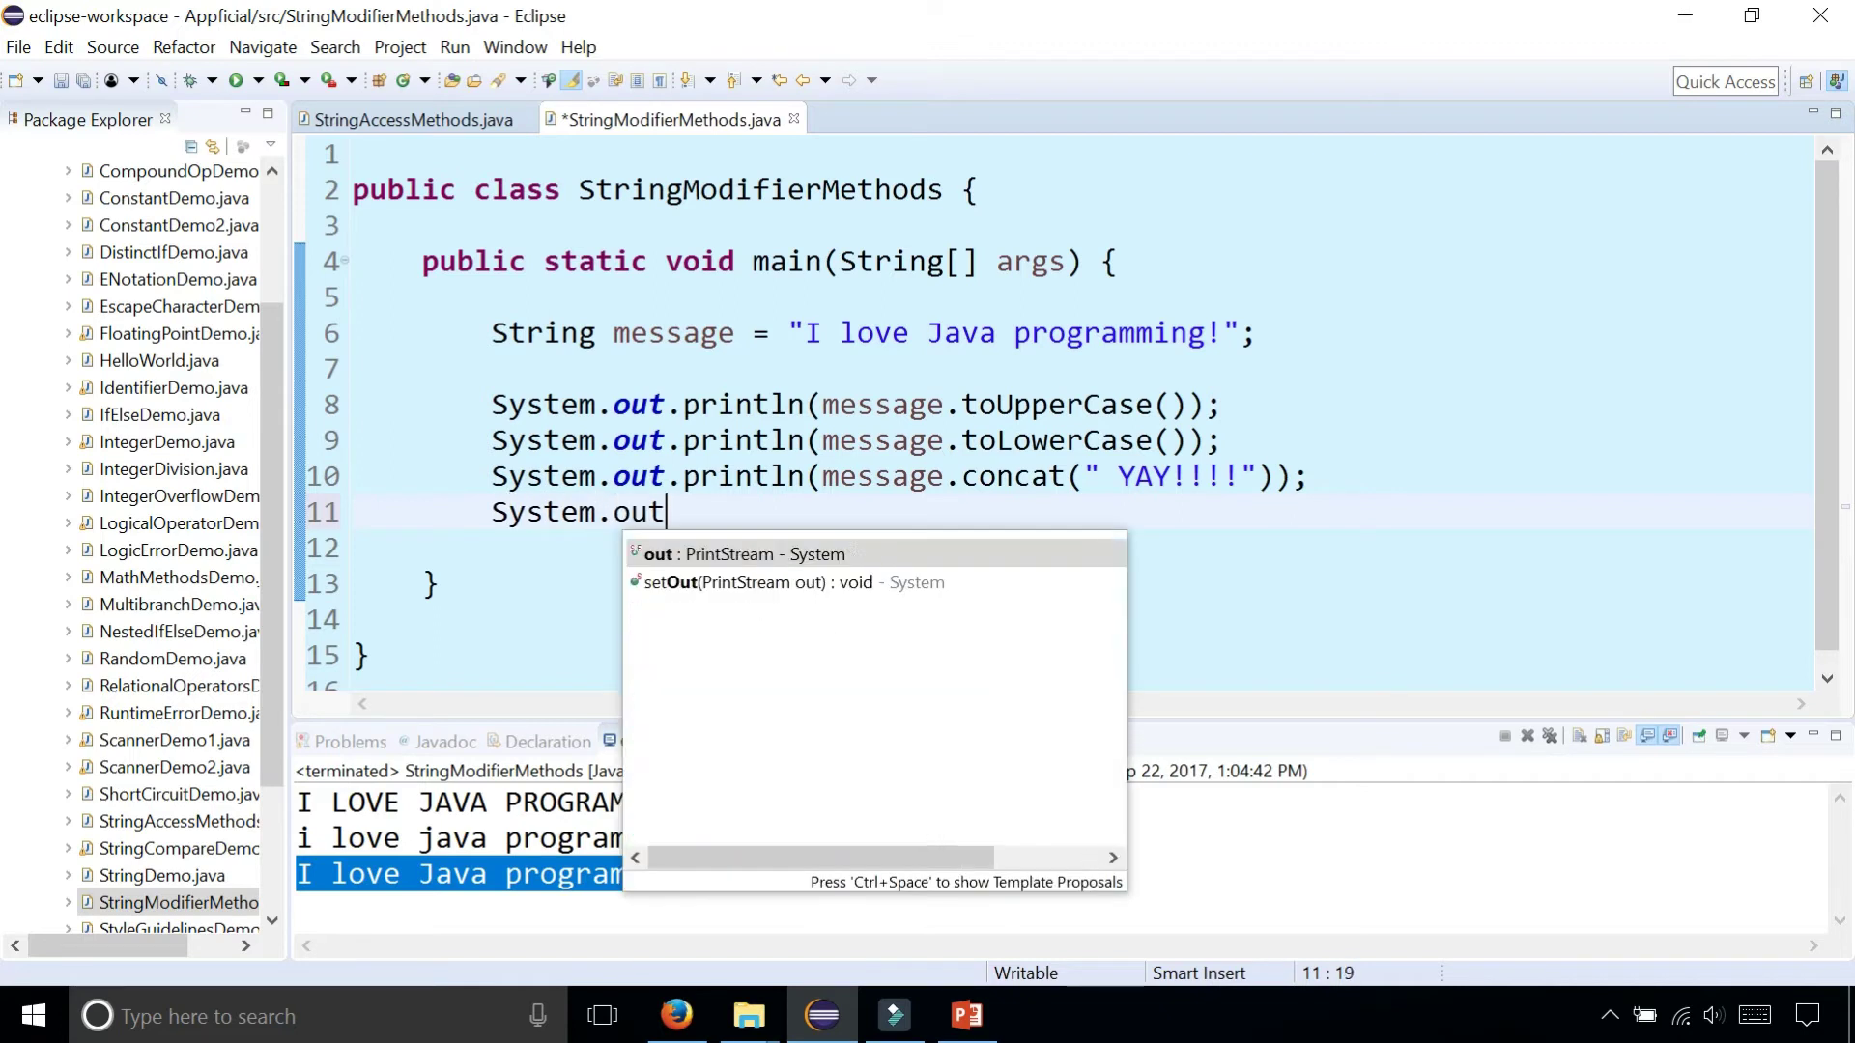
type(".printl")
key("Return")
type("m")
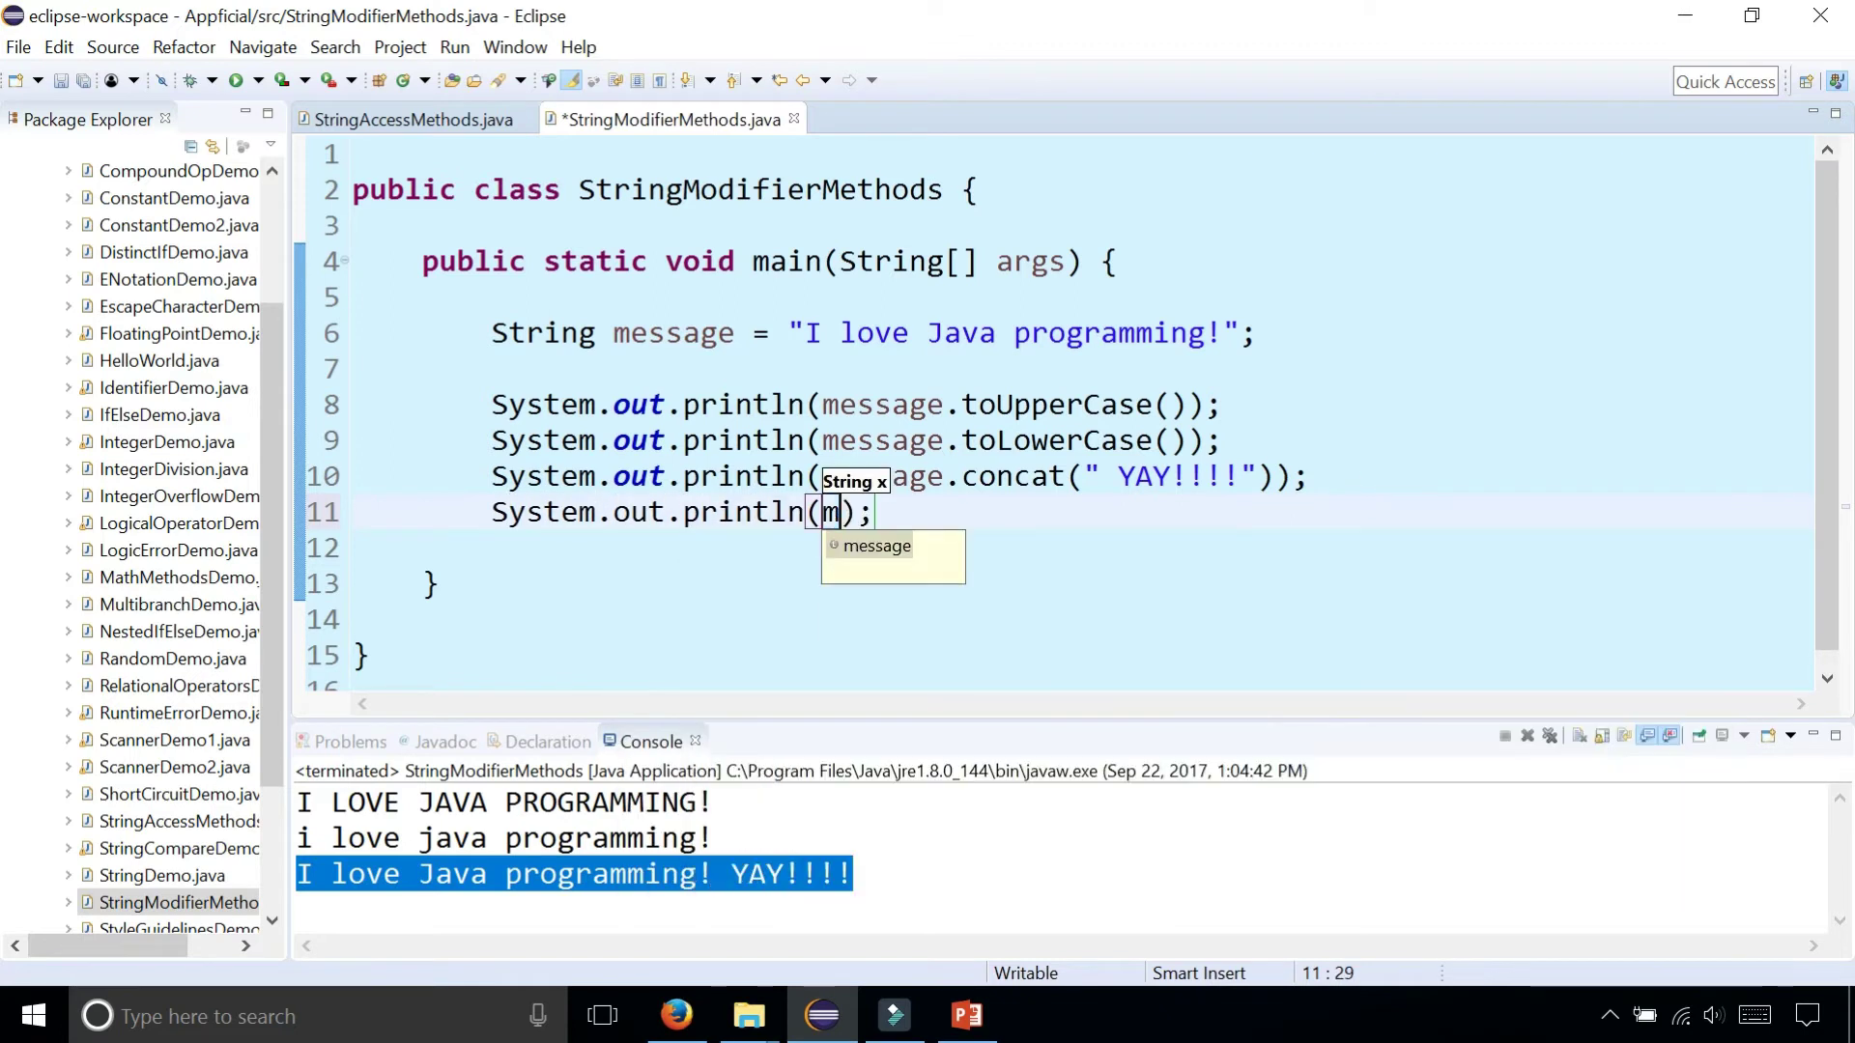
type("essage + ")
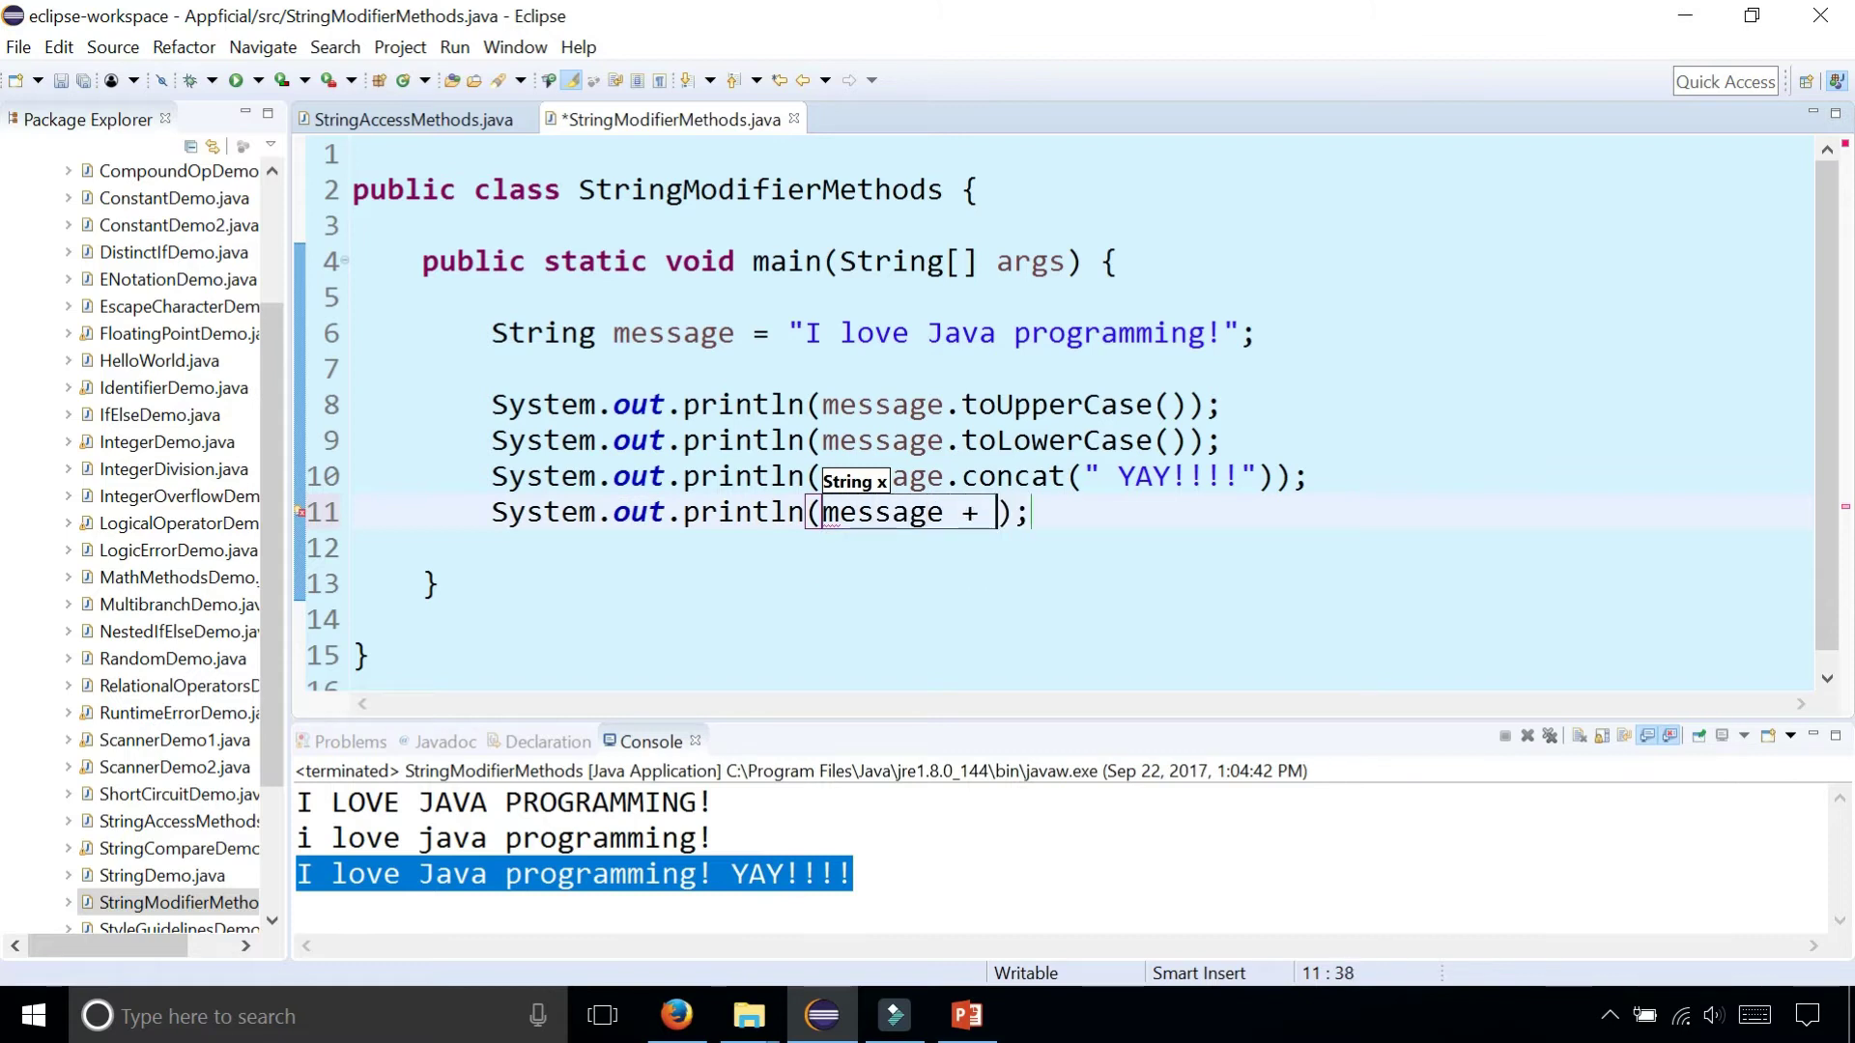
type("\" ")
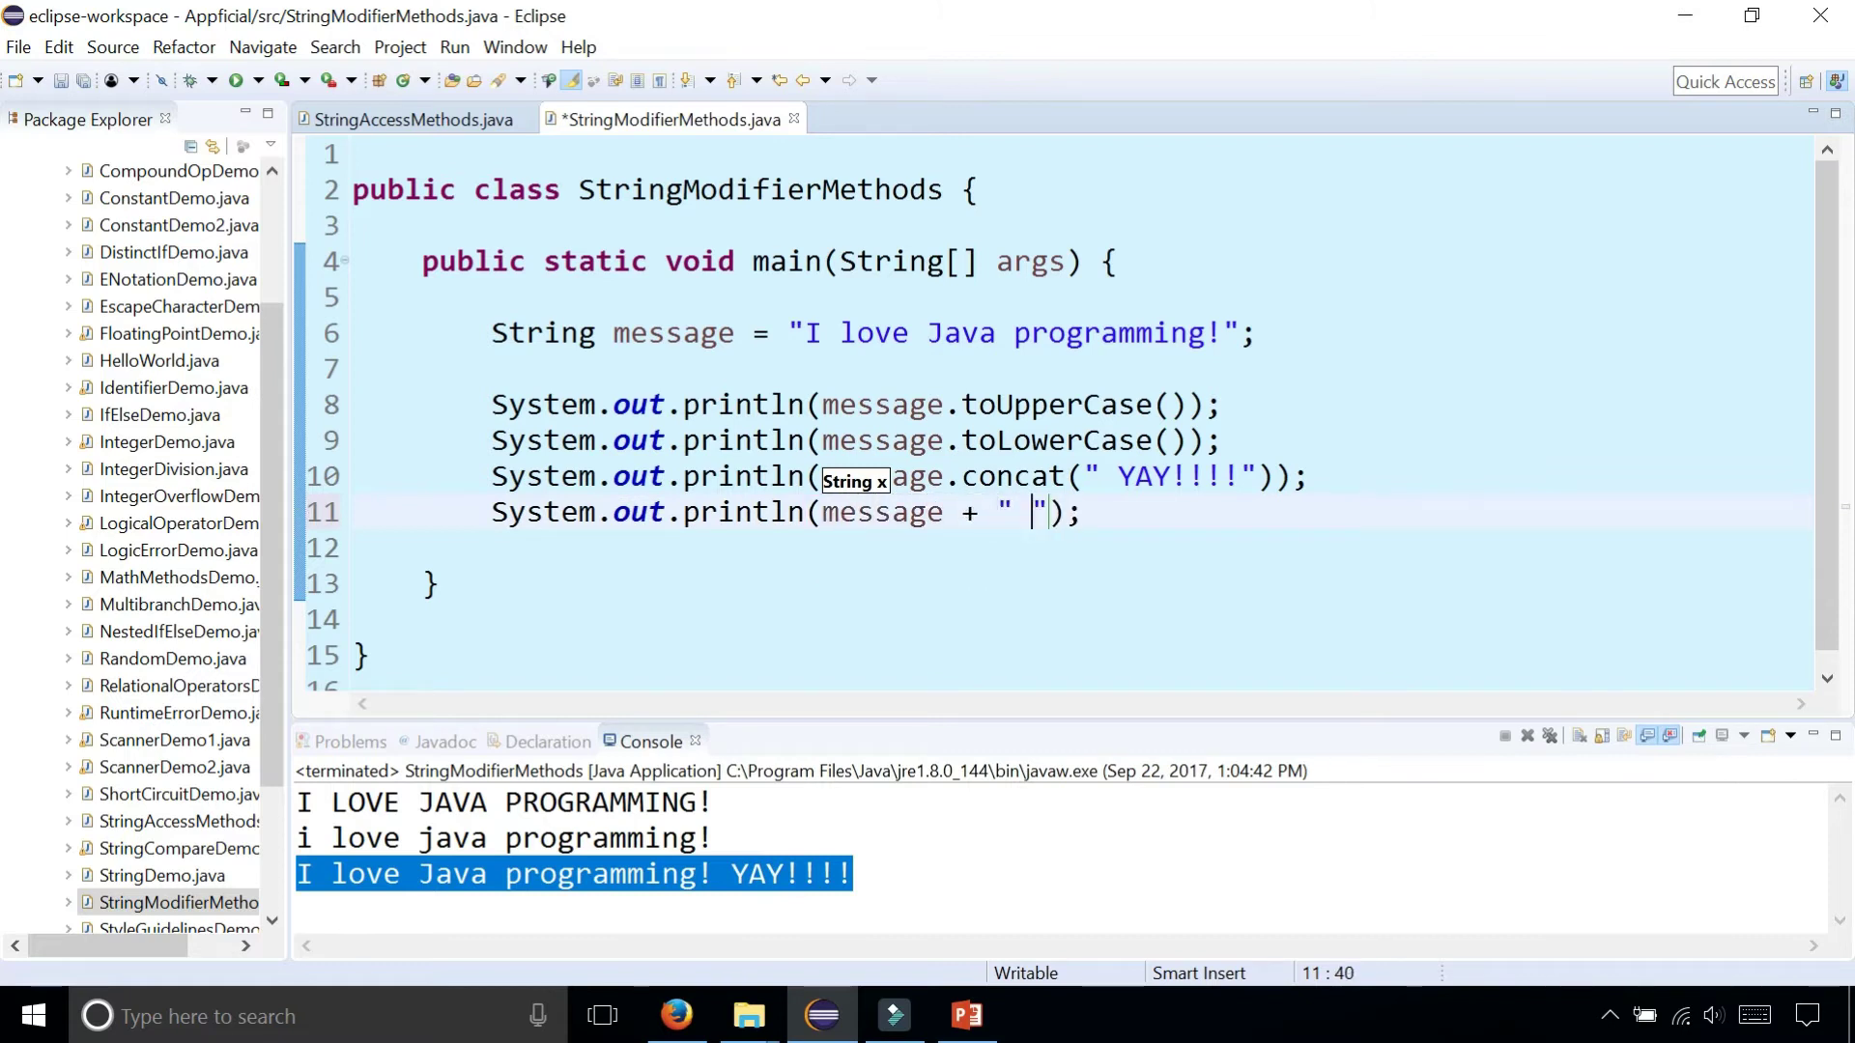
type("I really ")
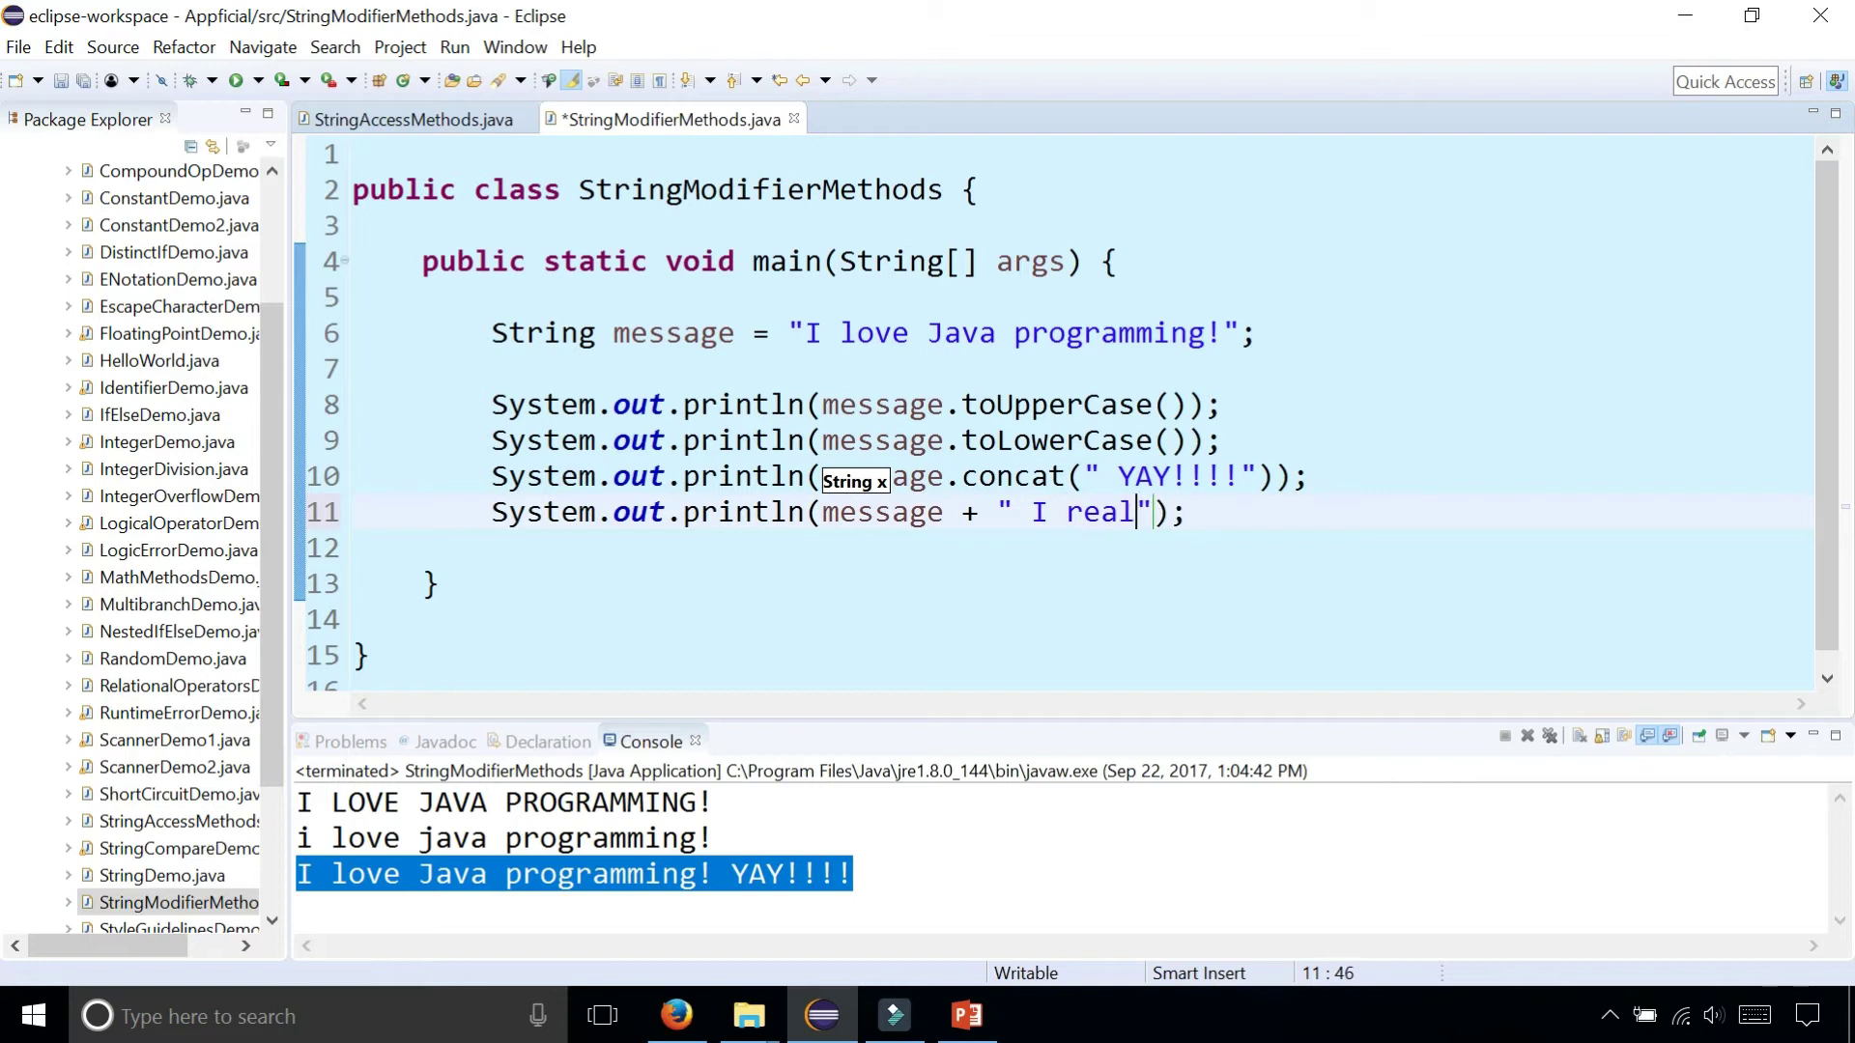
type("do!\"")
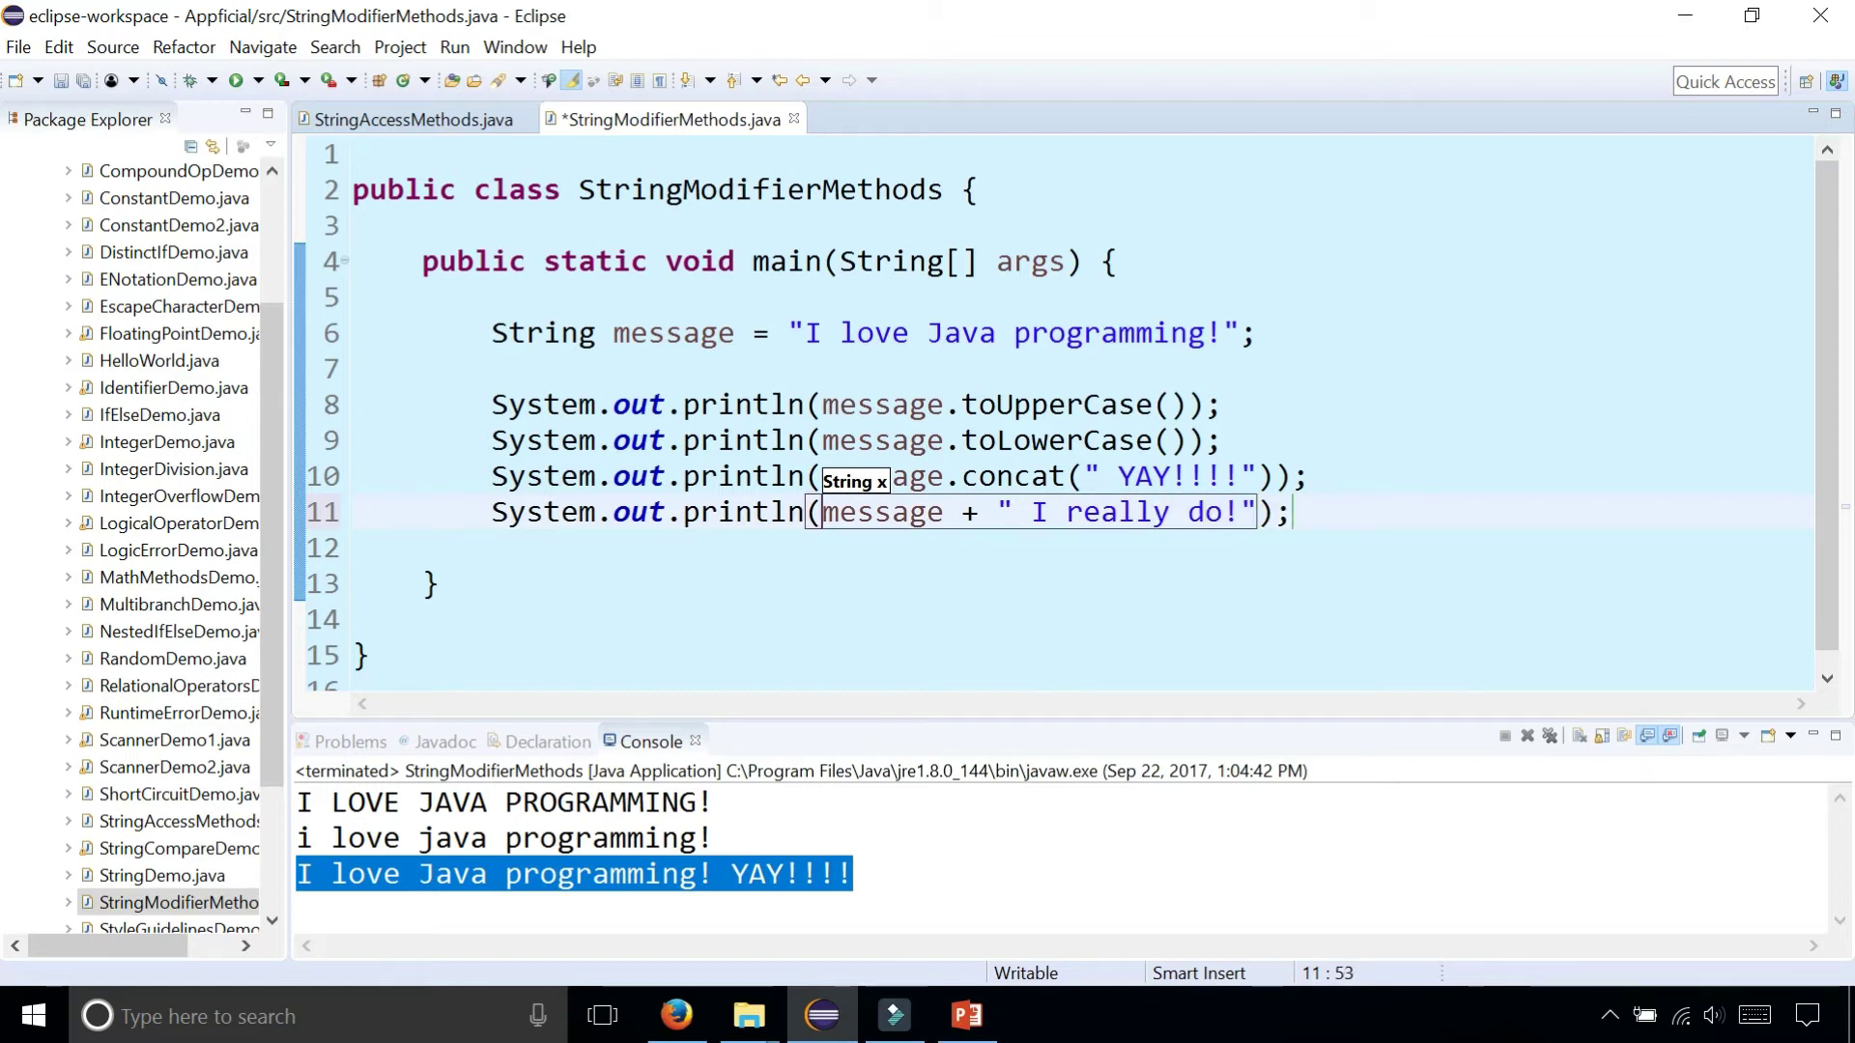
left_click(235, 79)
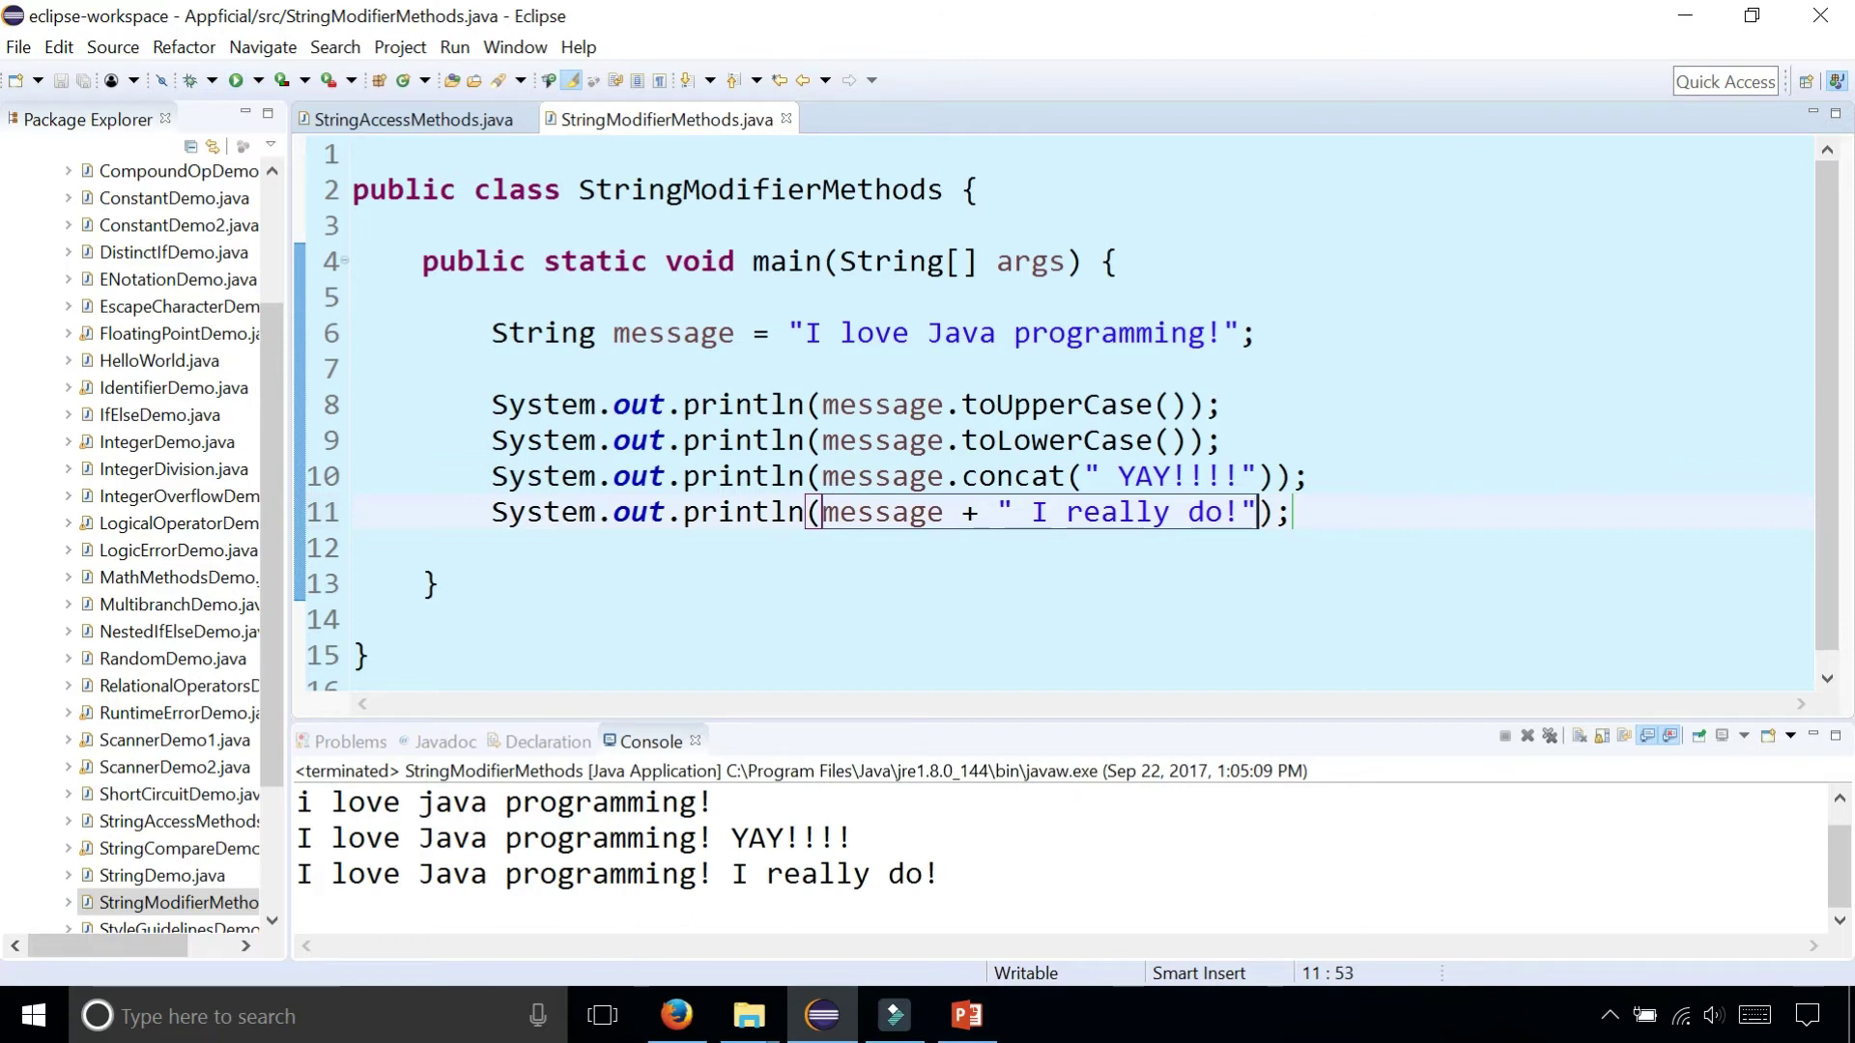
left_click_drag(943, 874, 298, 874)
left_click(961, 645)
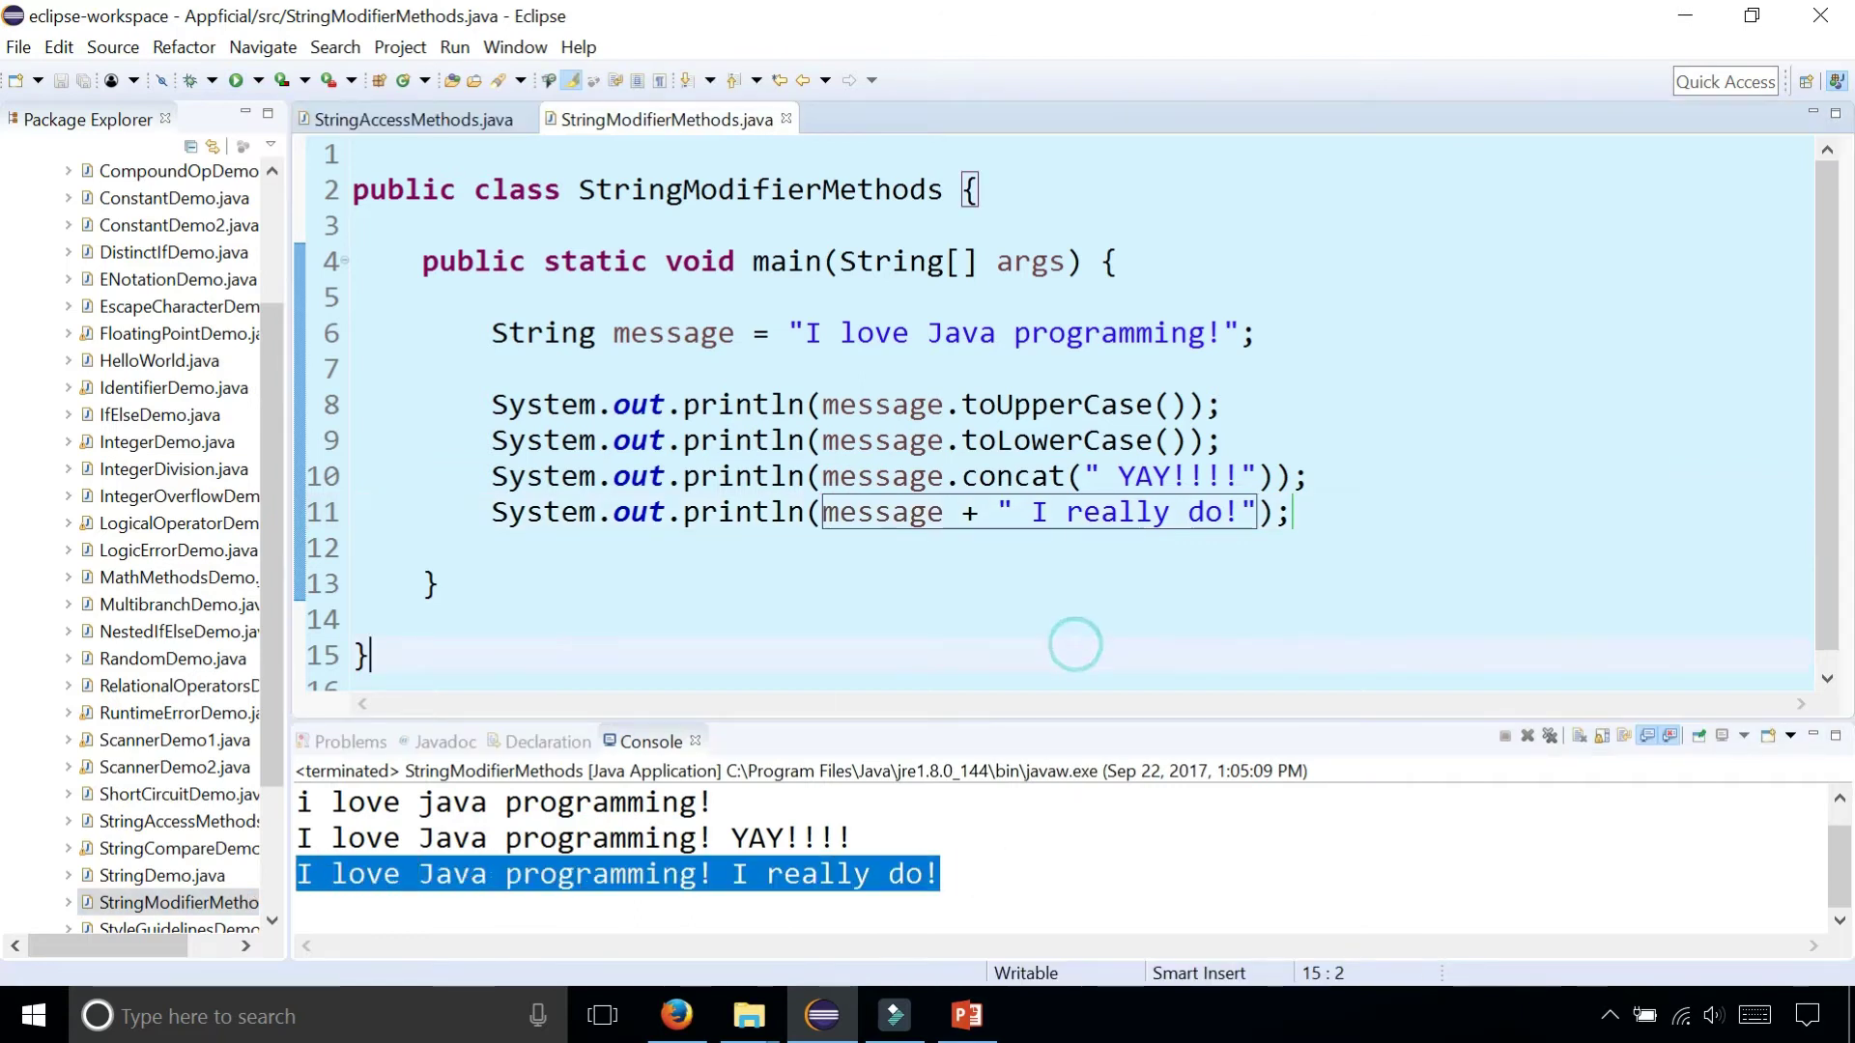
double_click(968, 512)
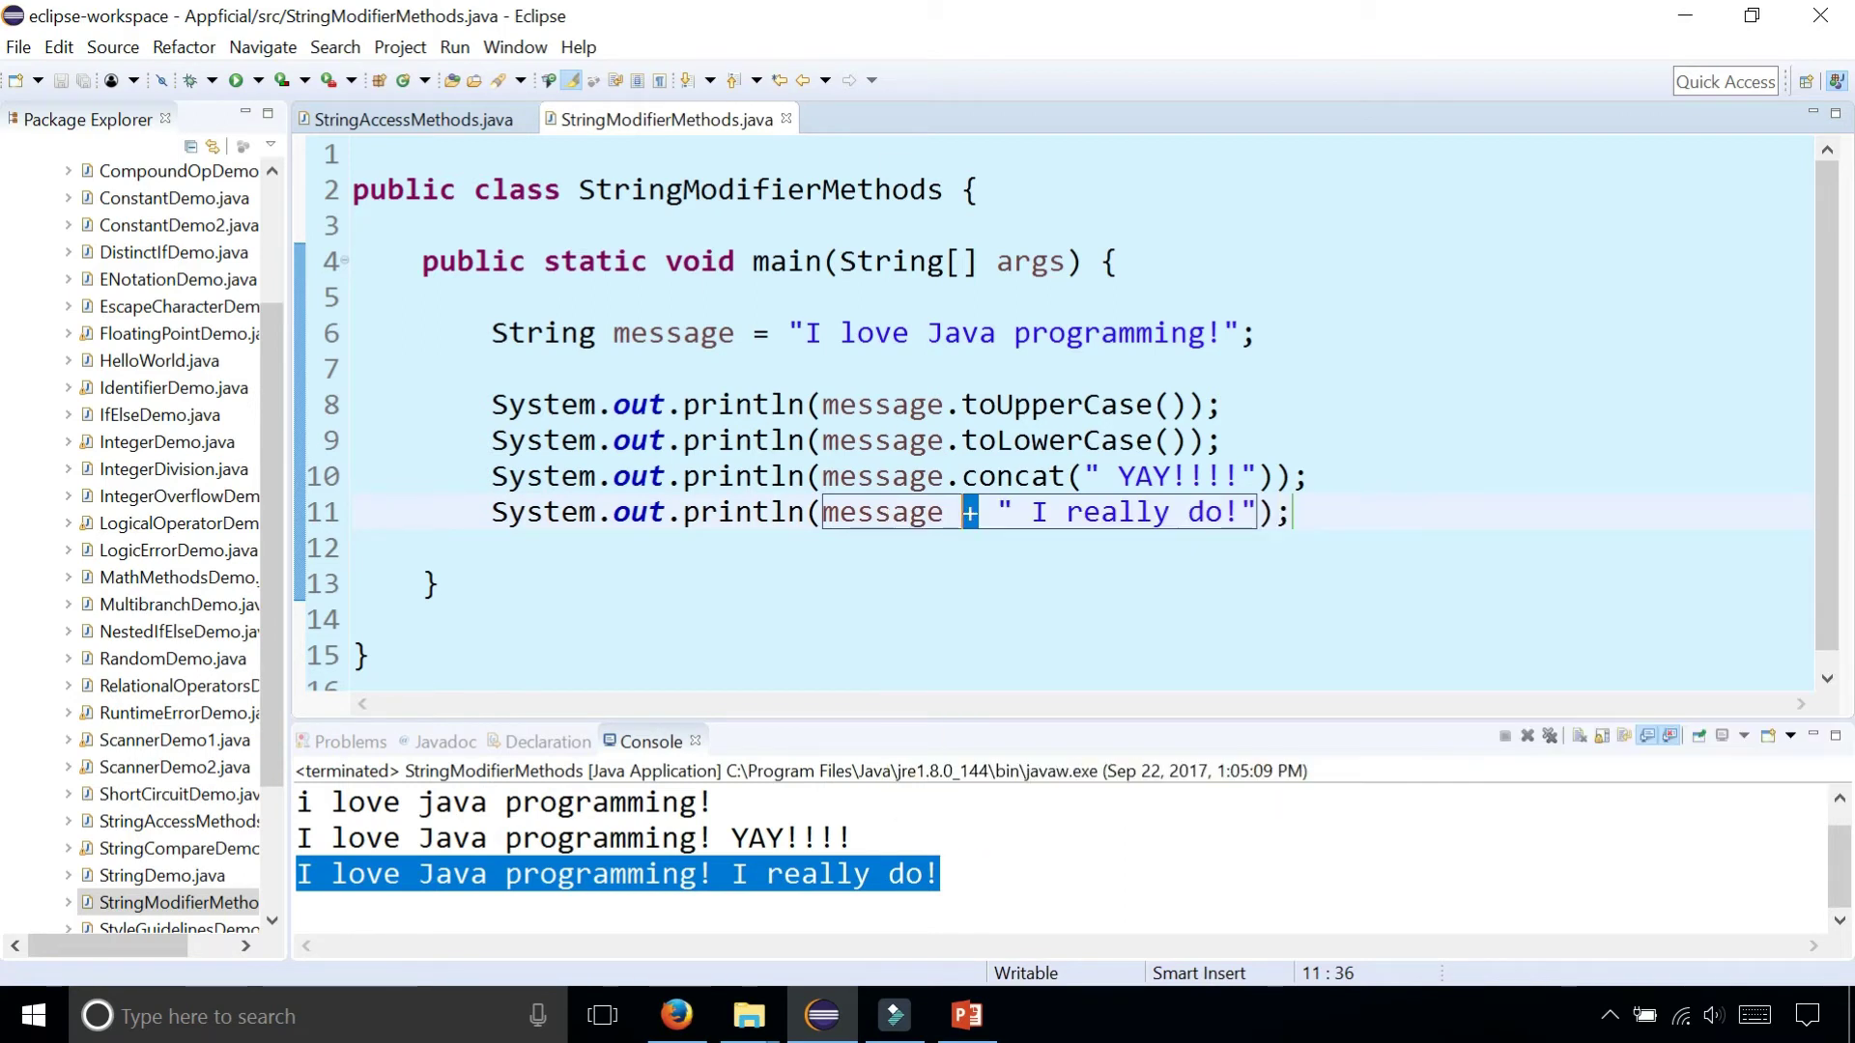
Print message.replace("Java", "C++") and run, showing I love C++ programming!
key("End")
key("Return")
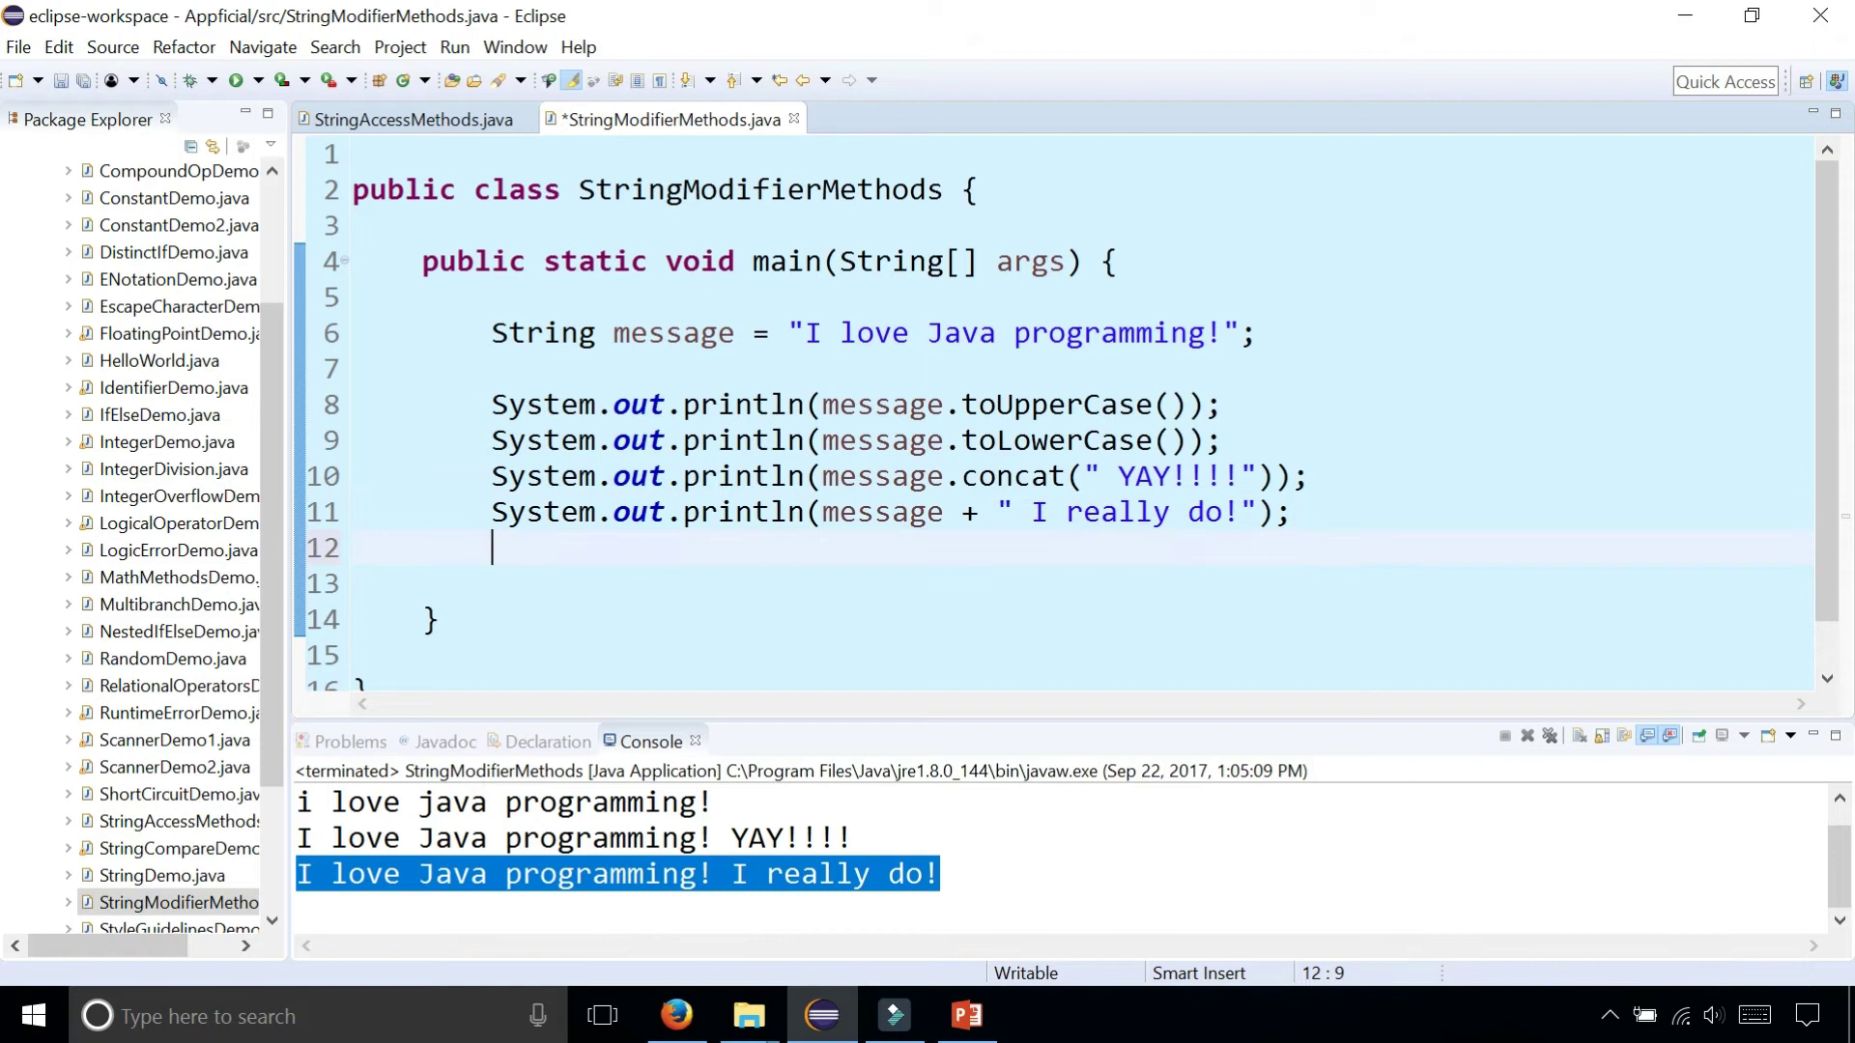
type("S")
type("ystem.out.pr")
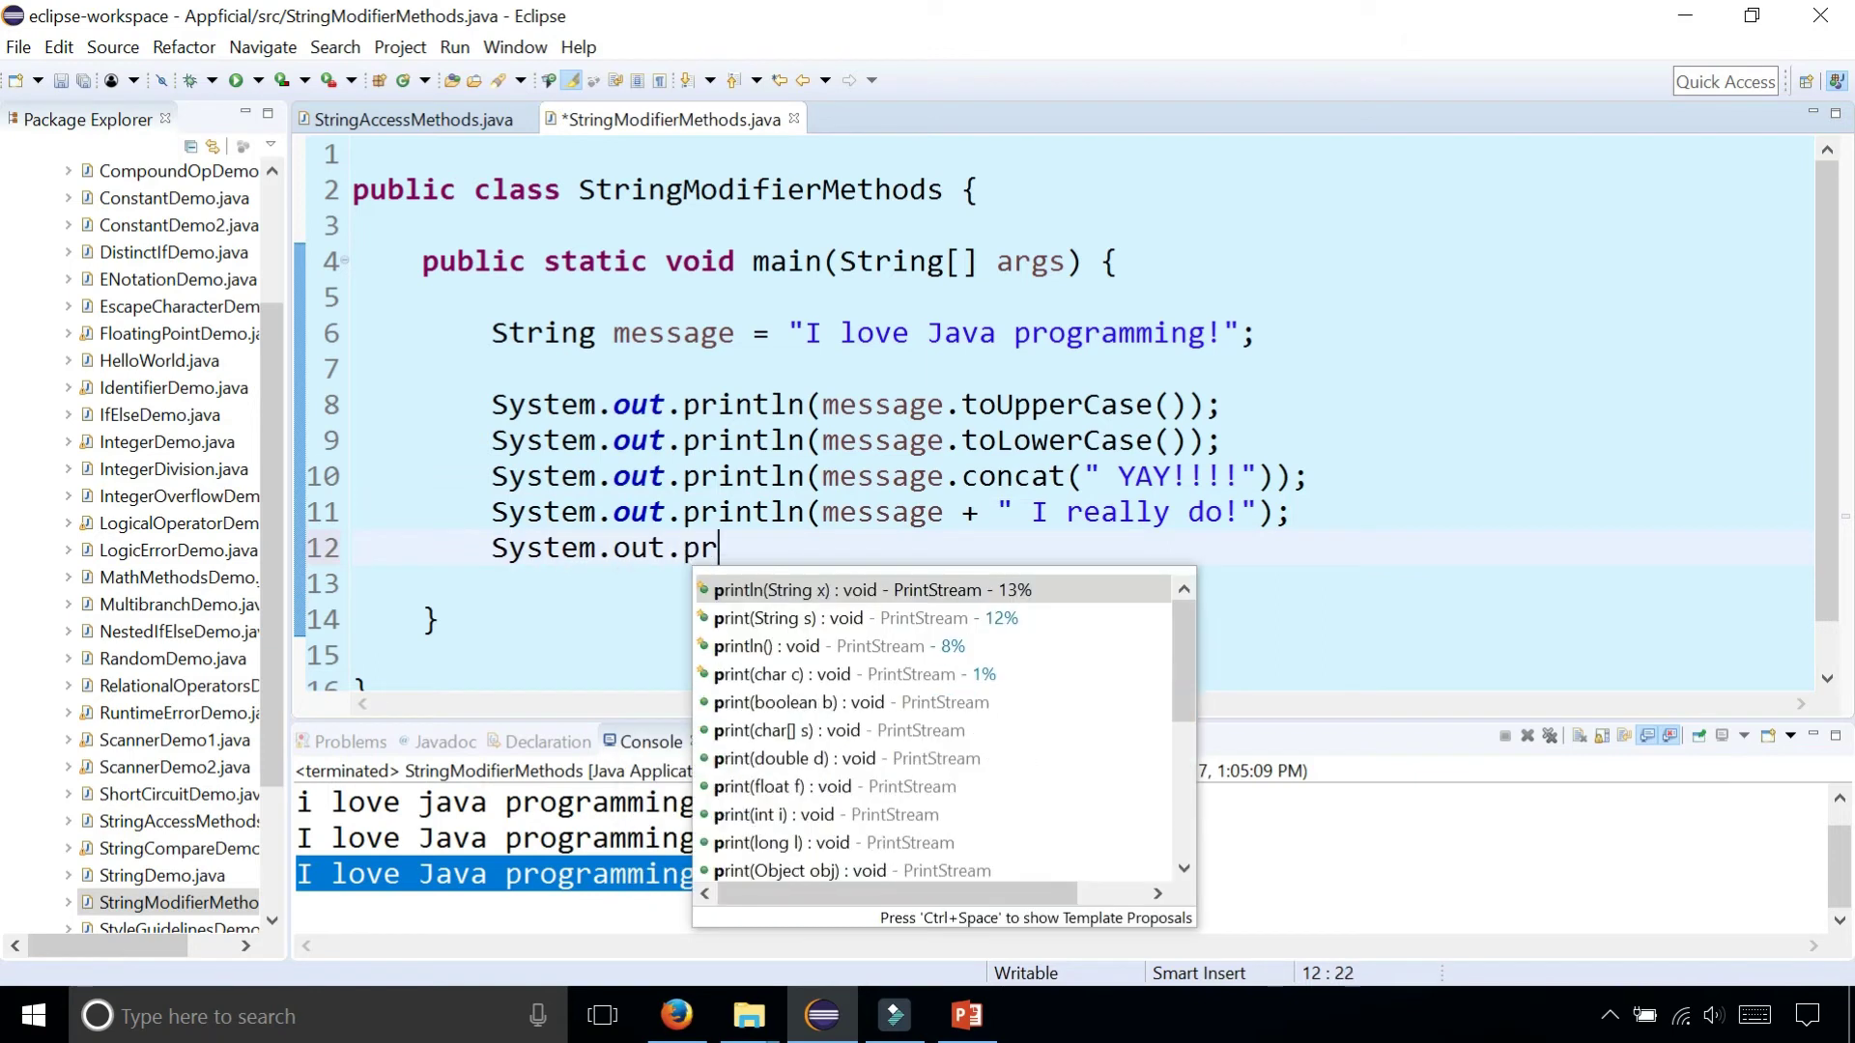
type("intln")
key("Return")
type("mes")
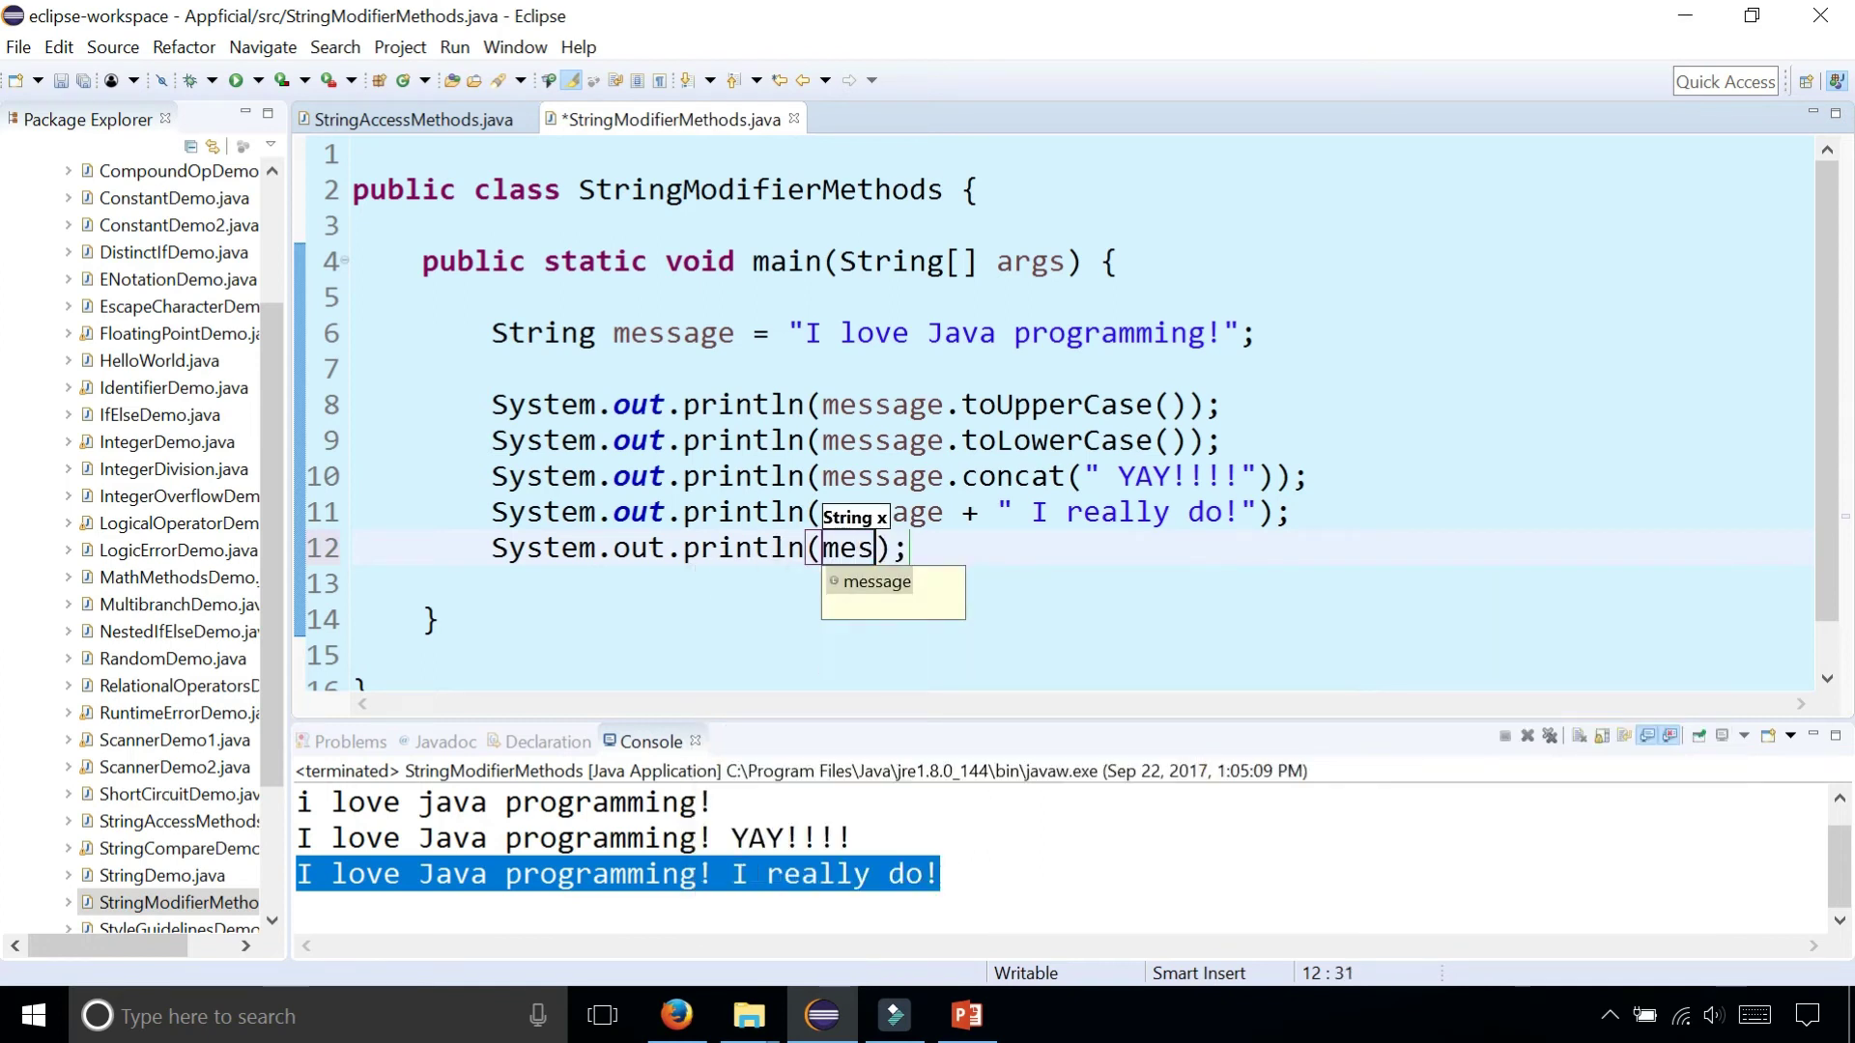
type("sage.rep")
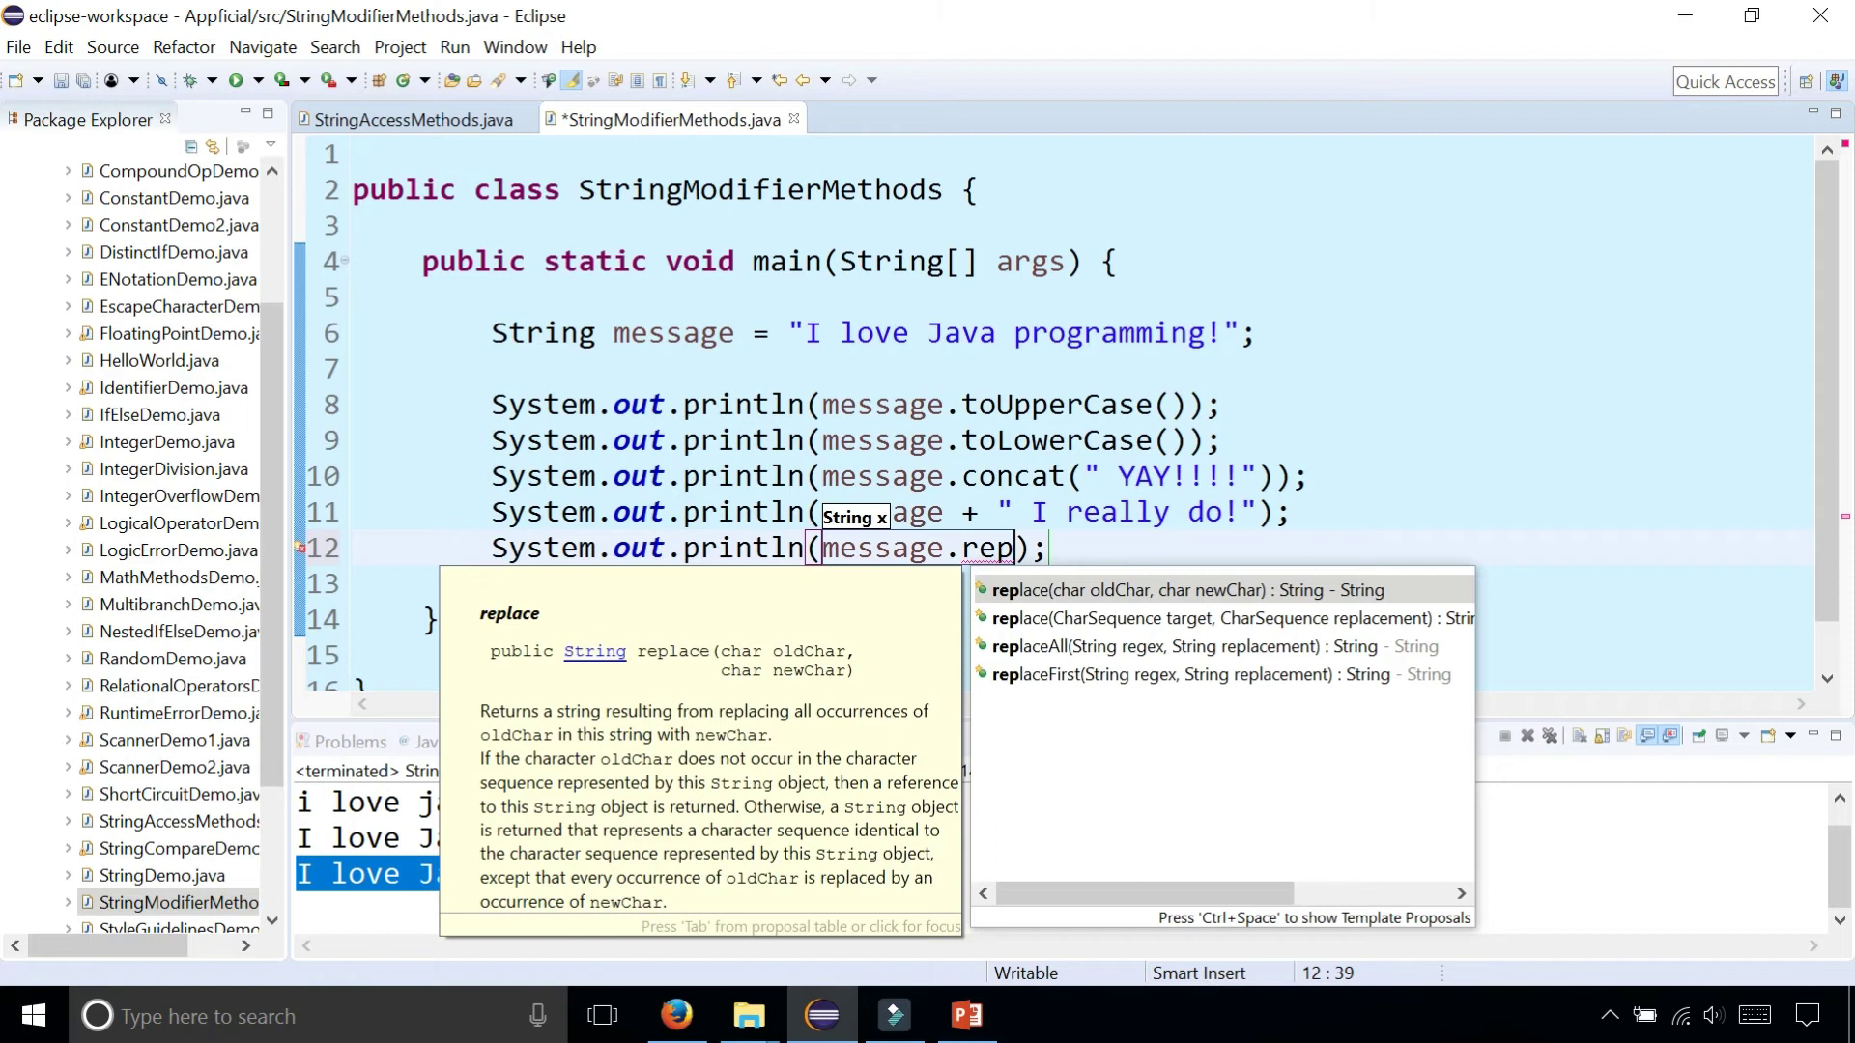
key("Return")
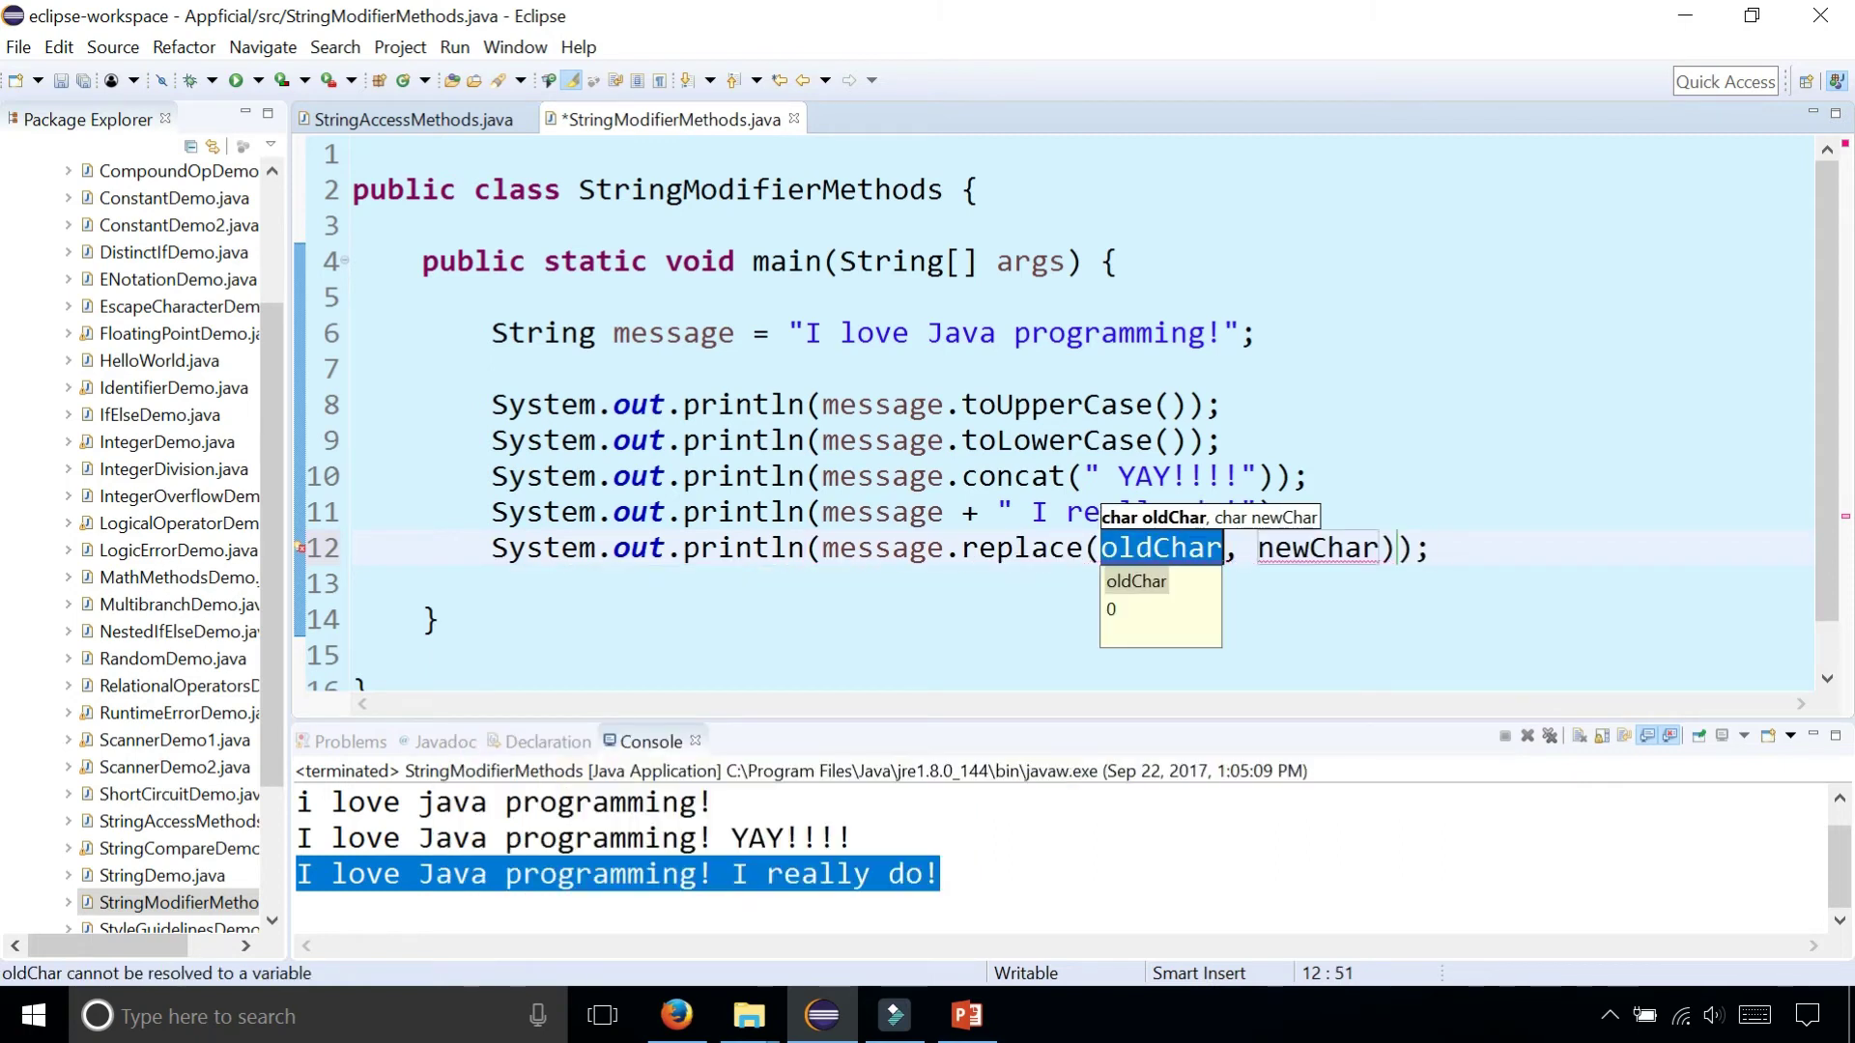
type("\"Jav")
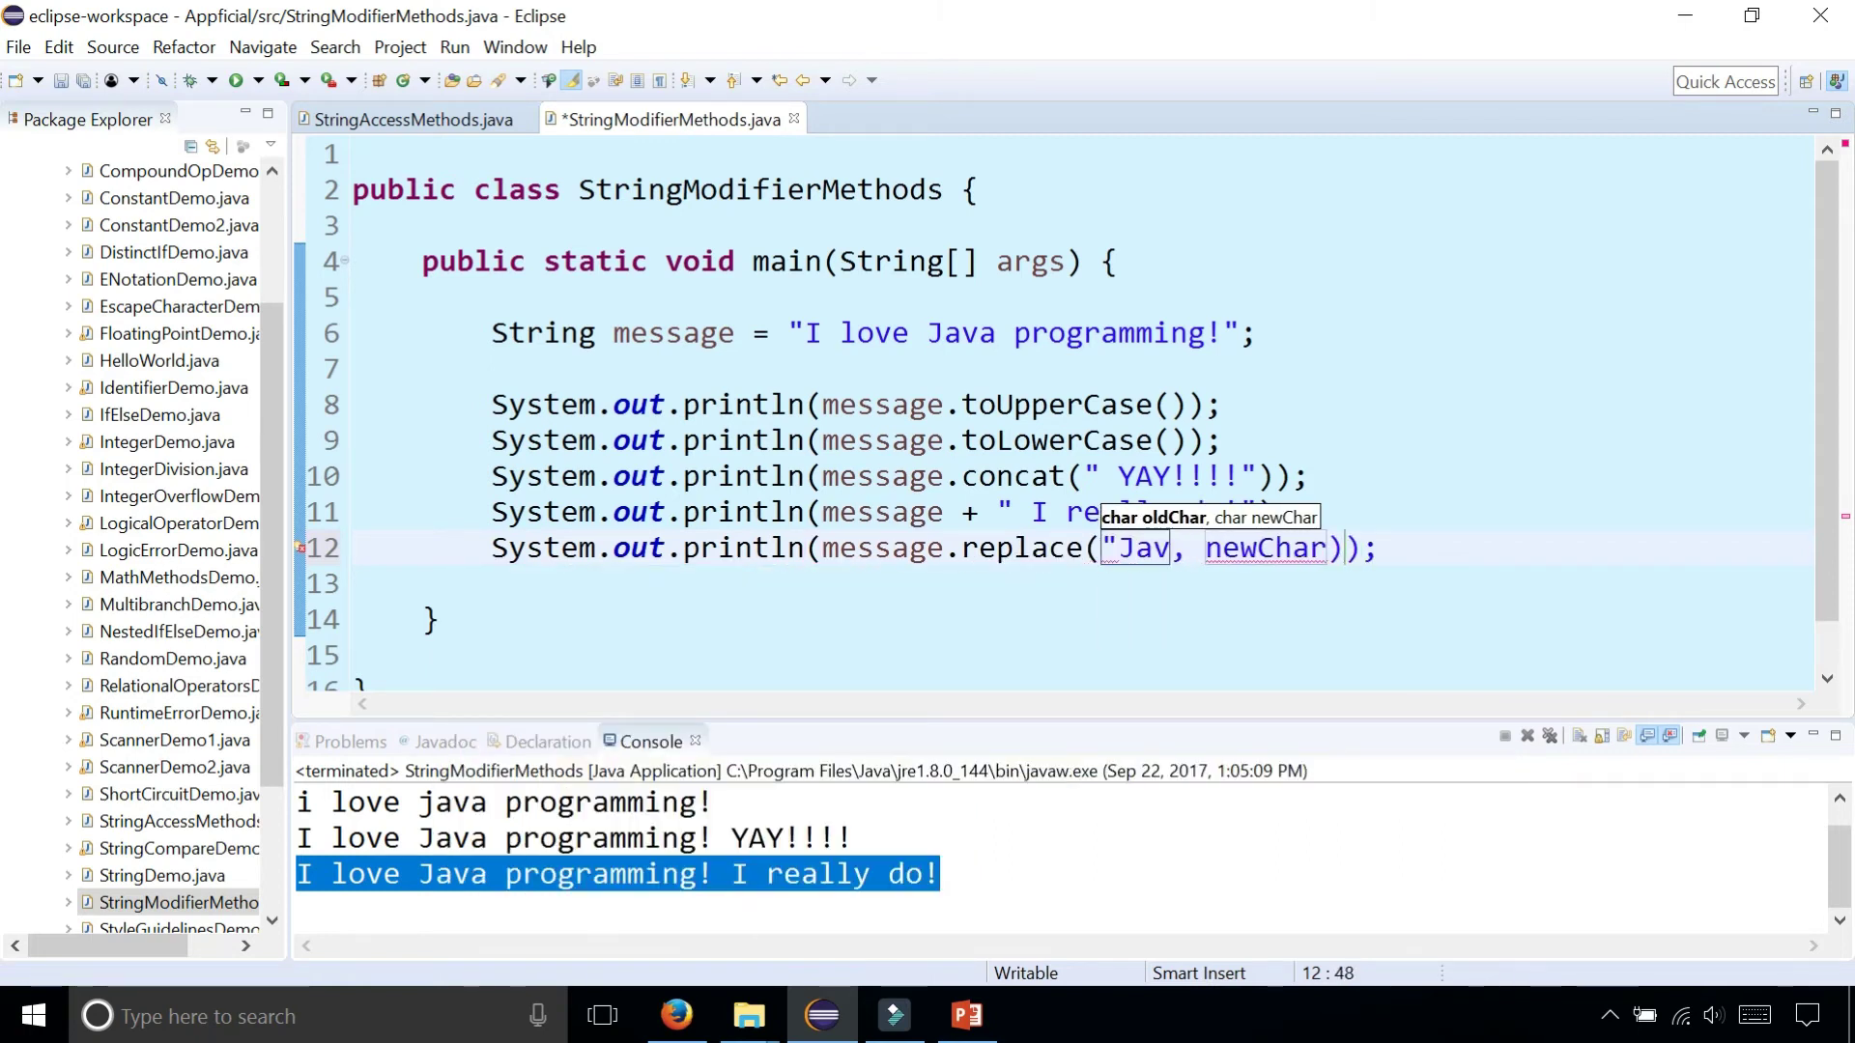
type("e")
key("BackSpace")
type("a\"")
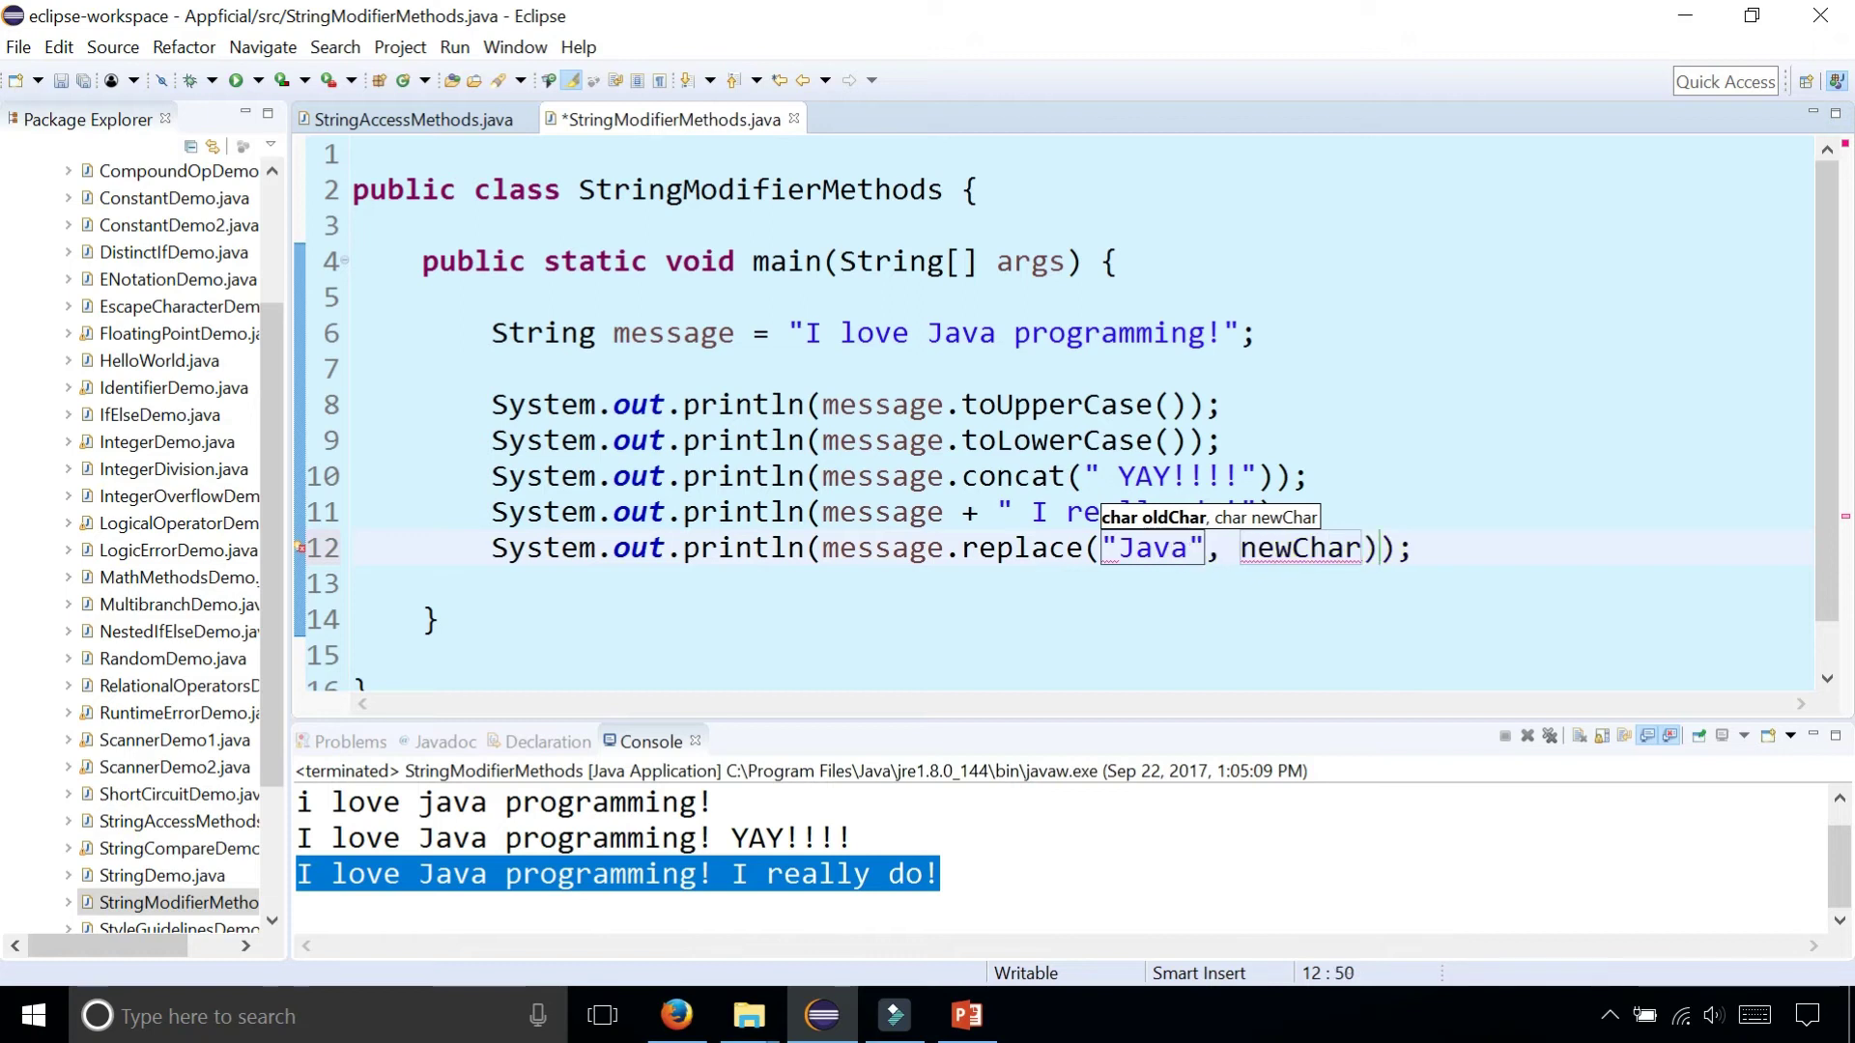
key("Tab")
type("\"")
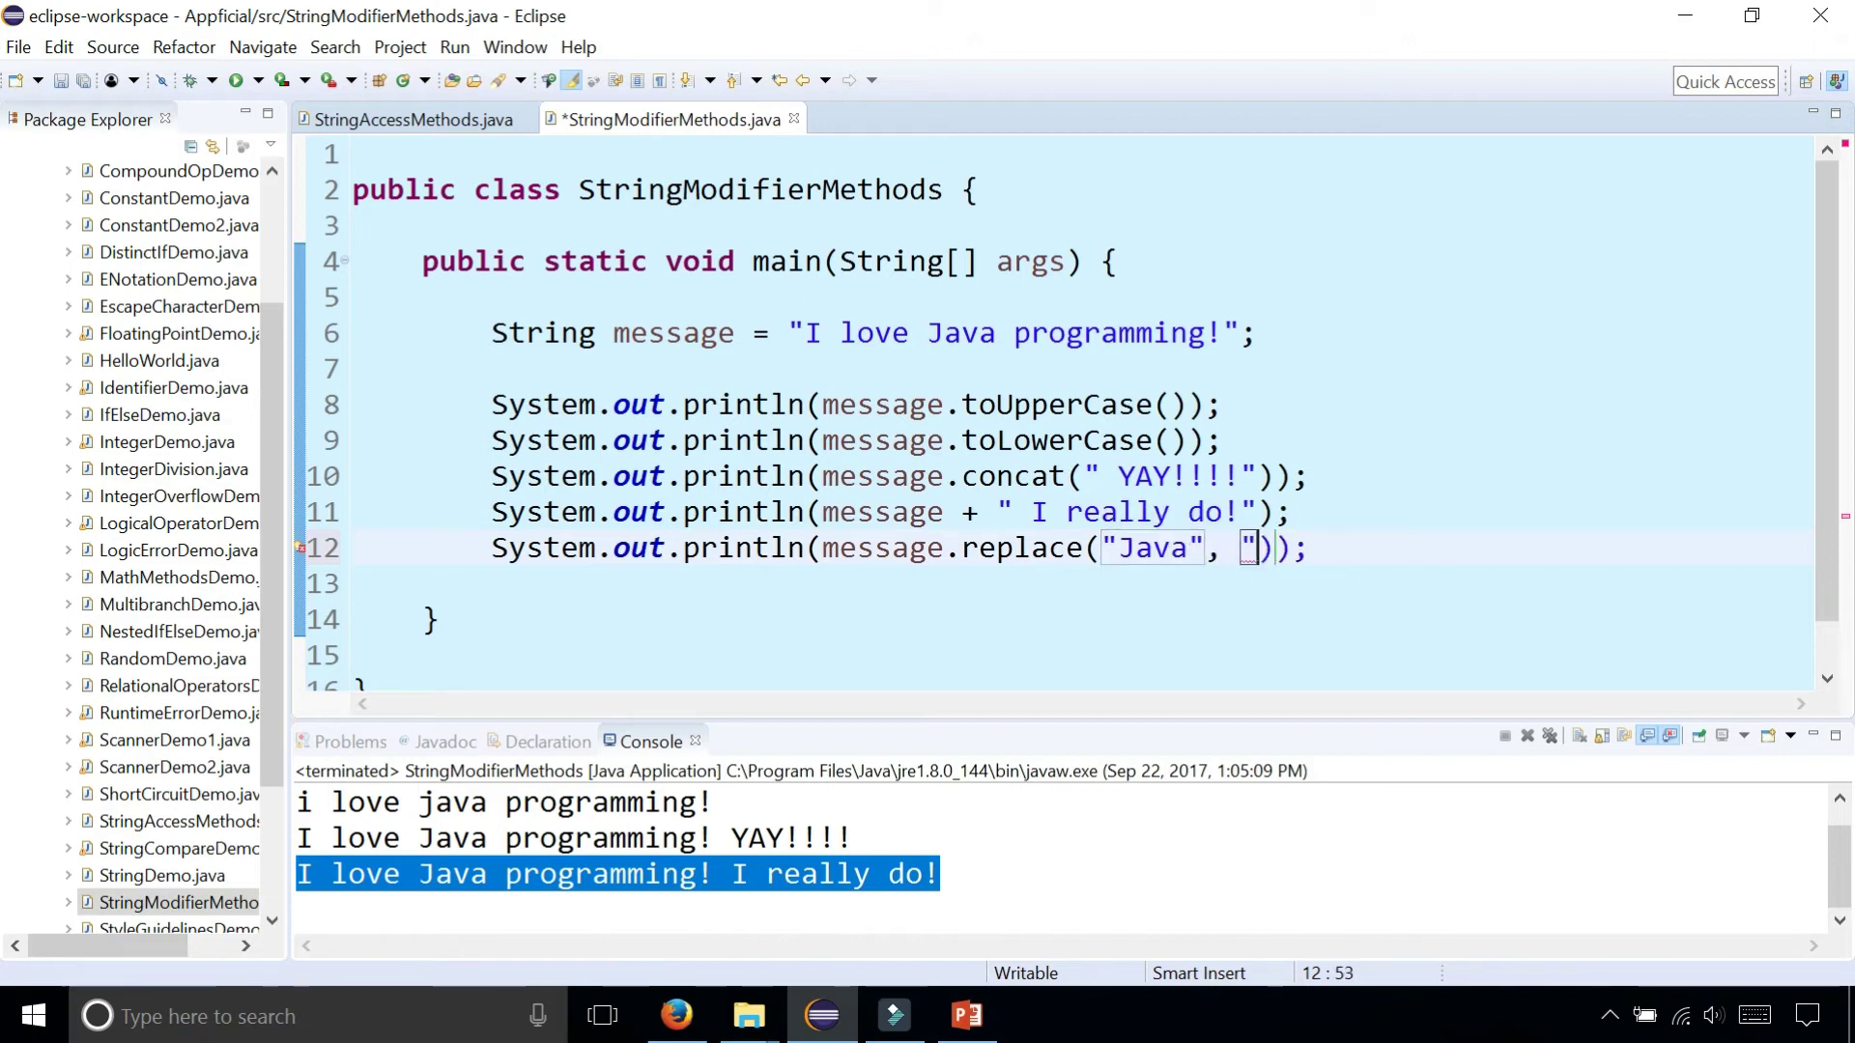
type("C++\"")
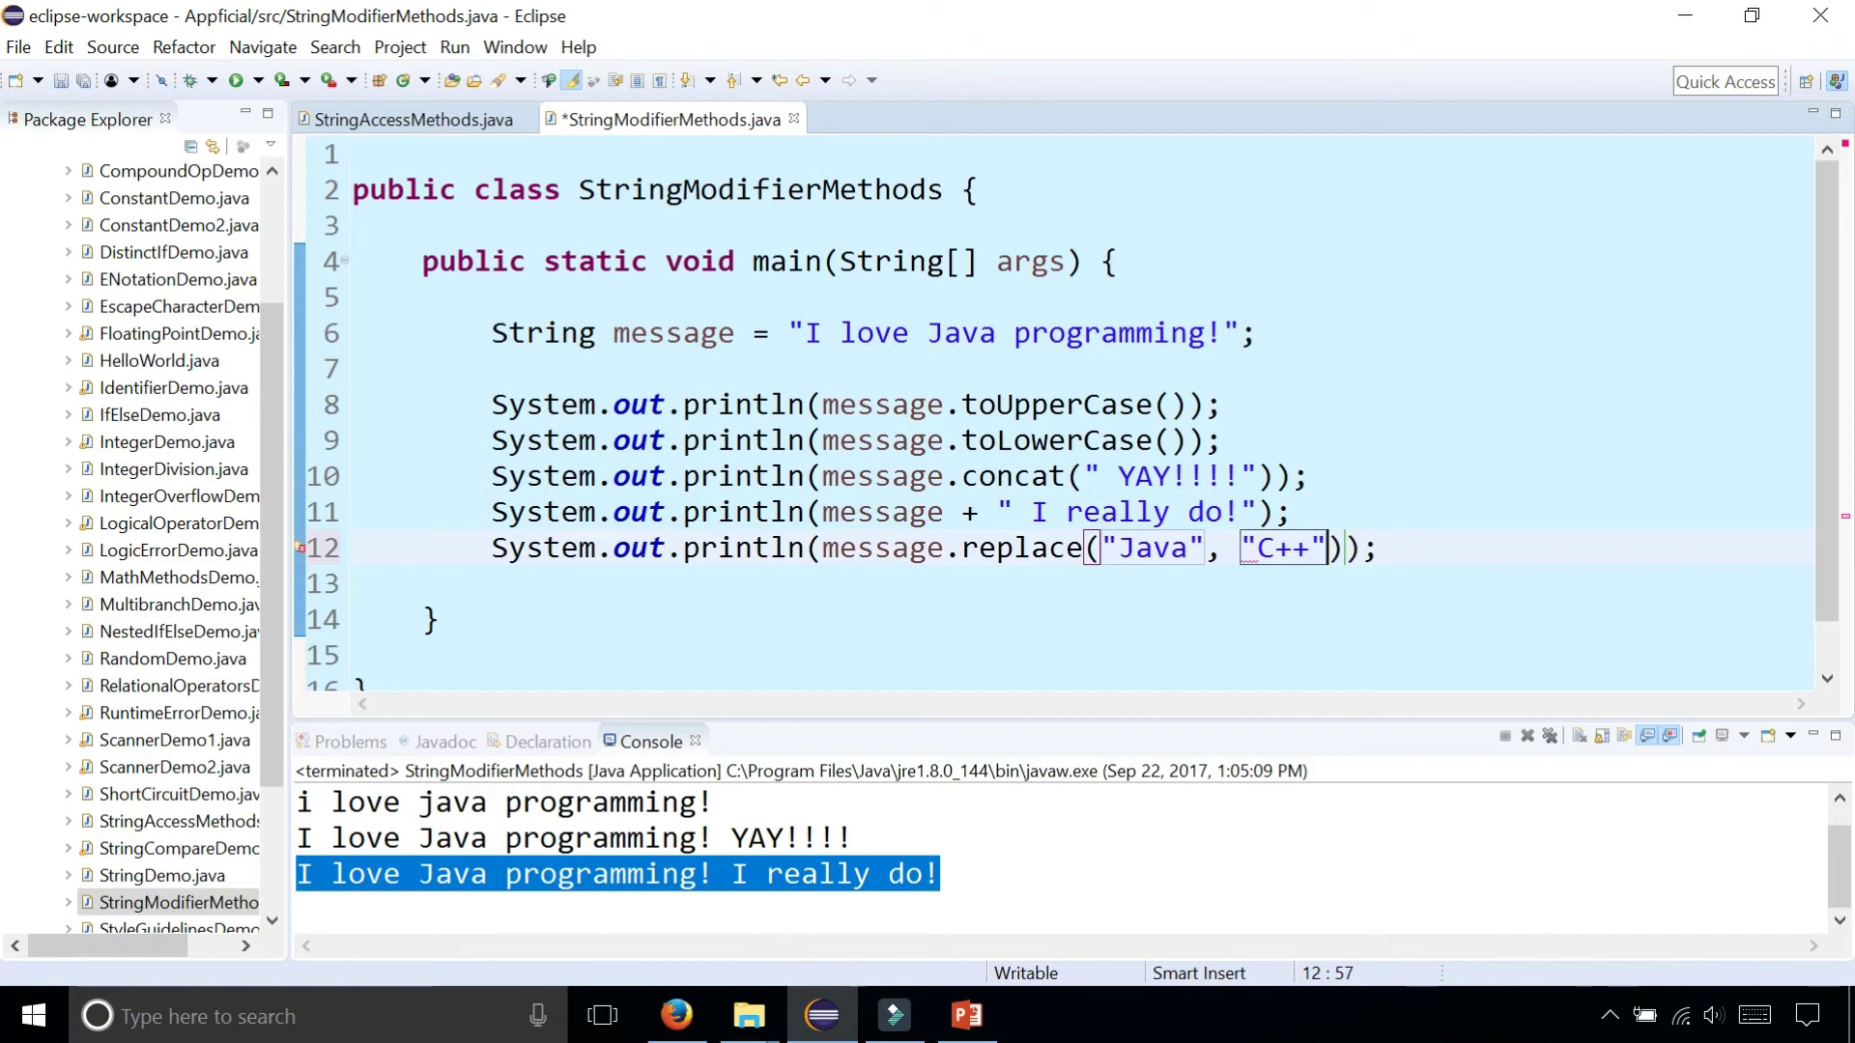
left_click(241, 81)
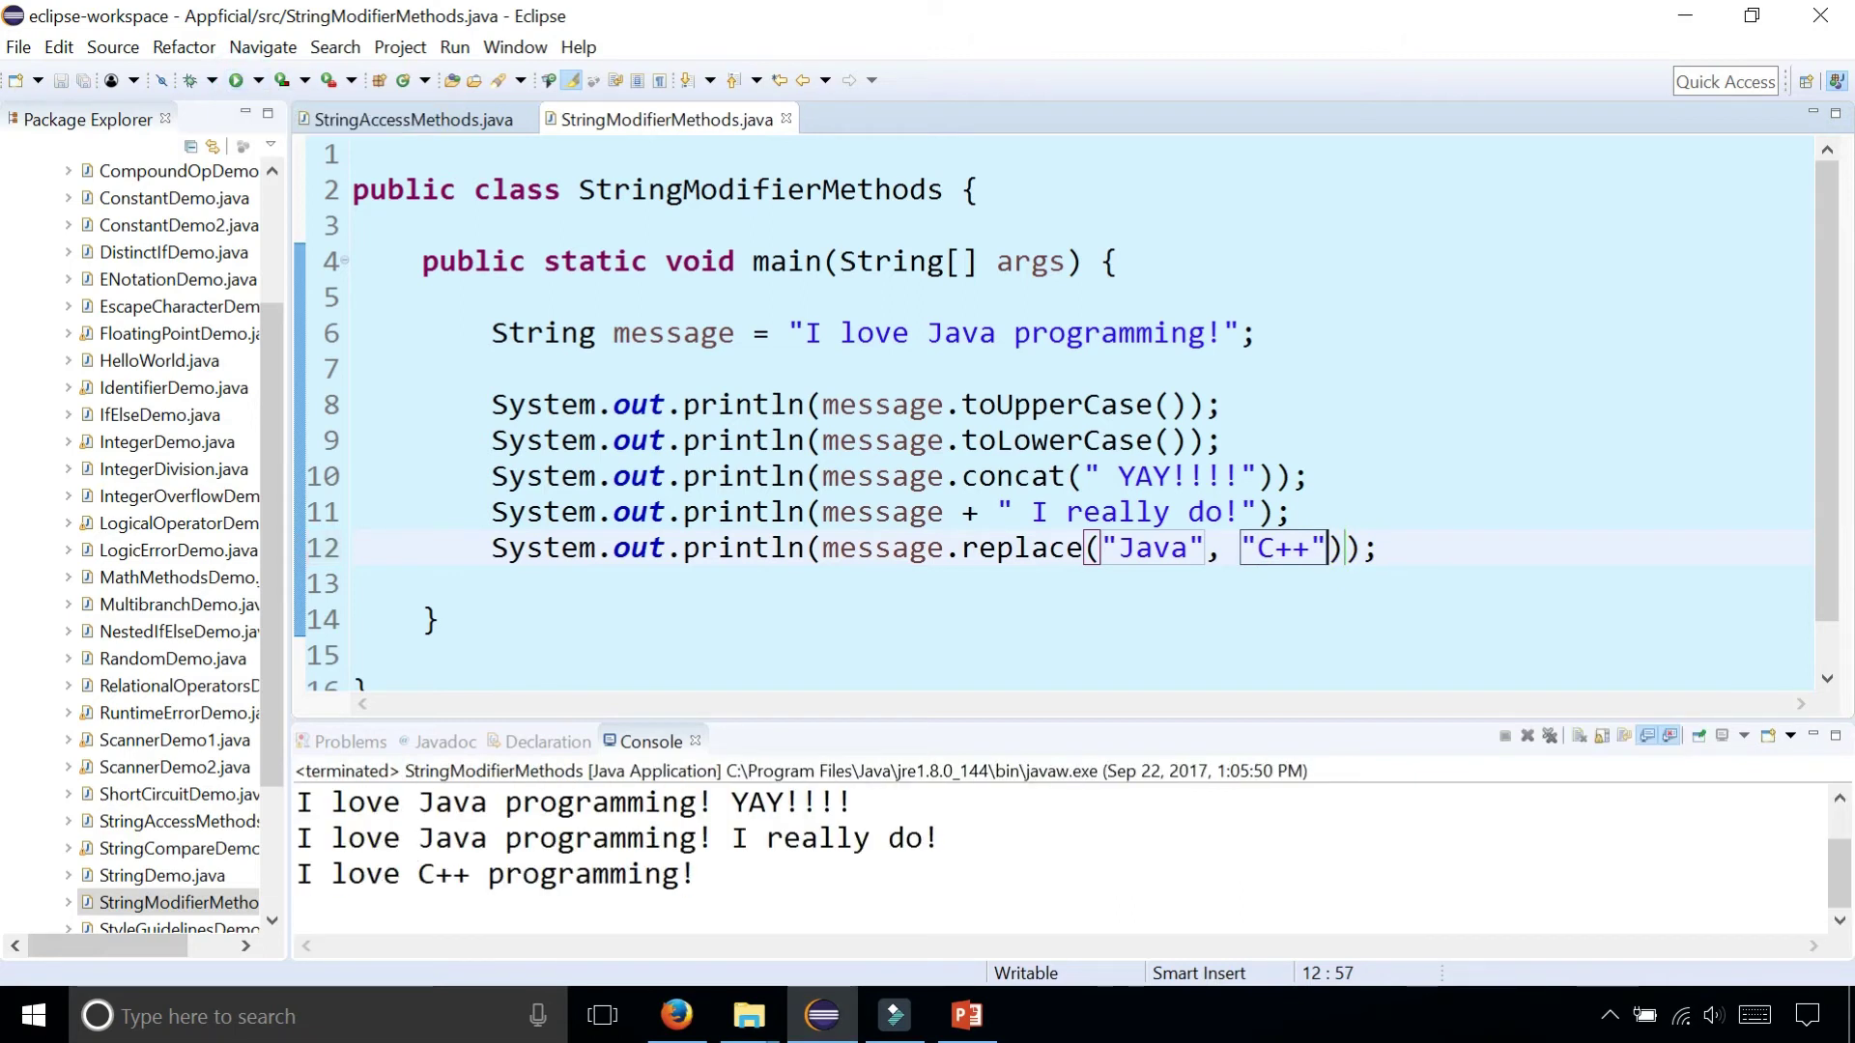
left_click_drag(695, 873, 296, 874)
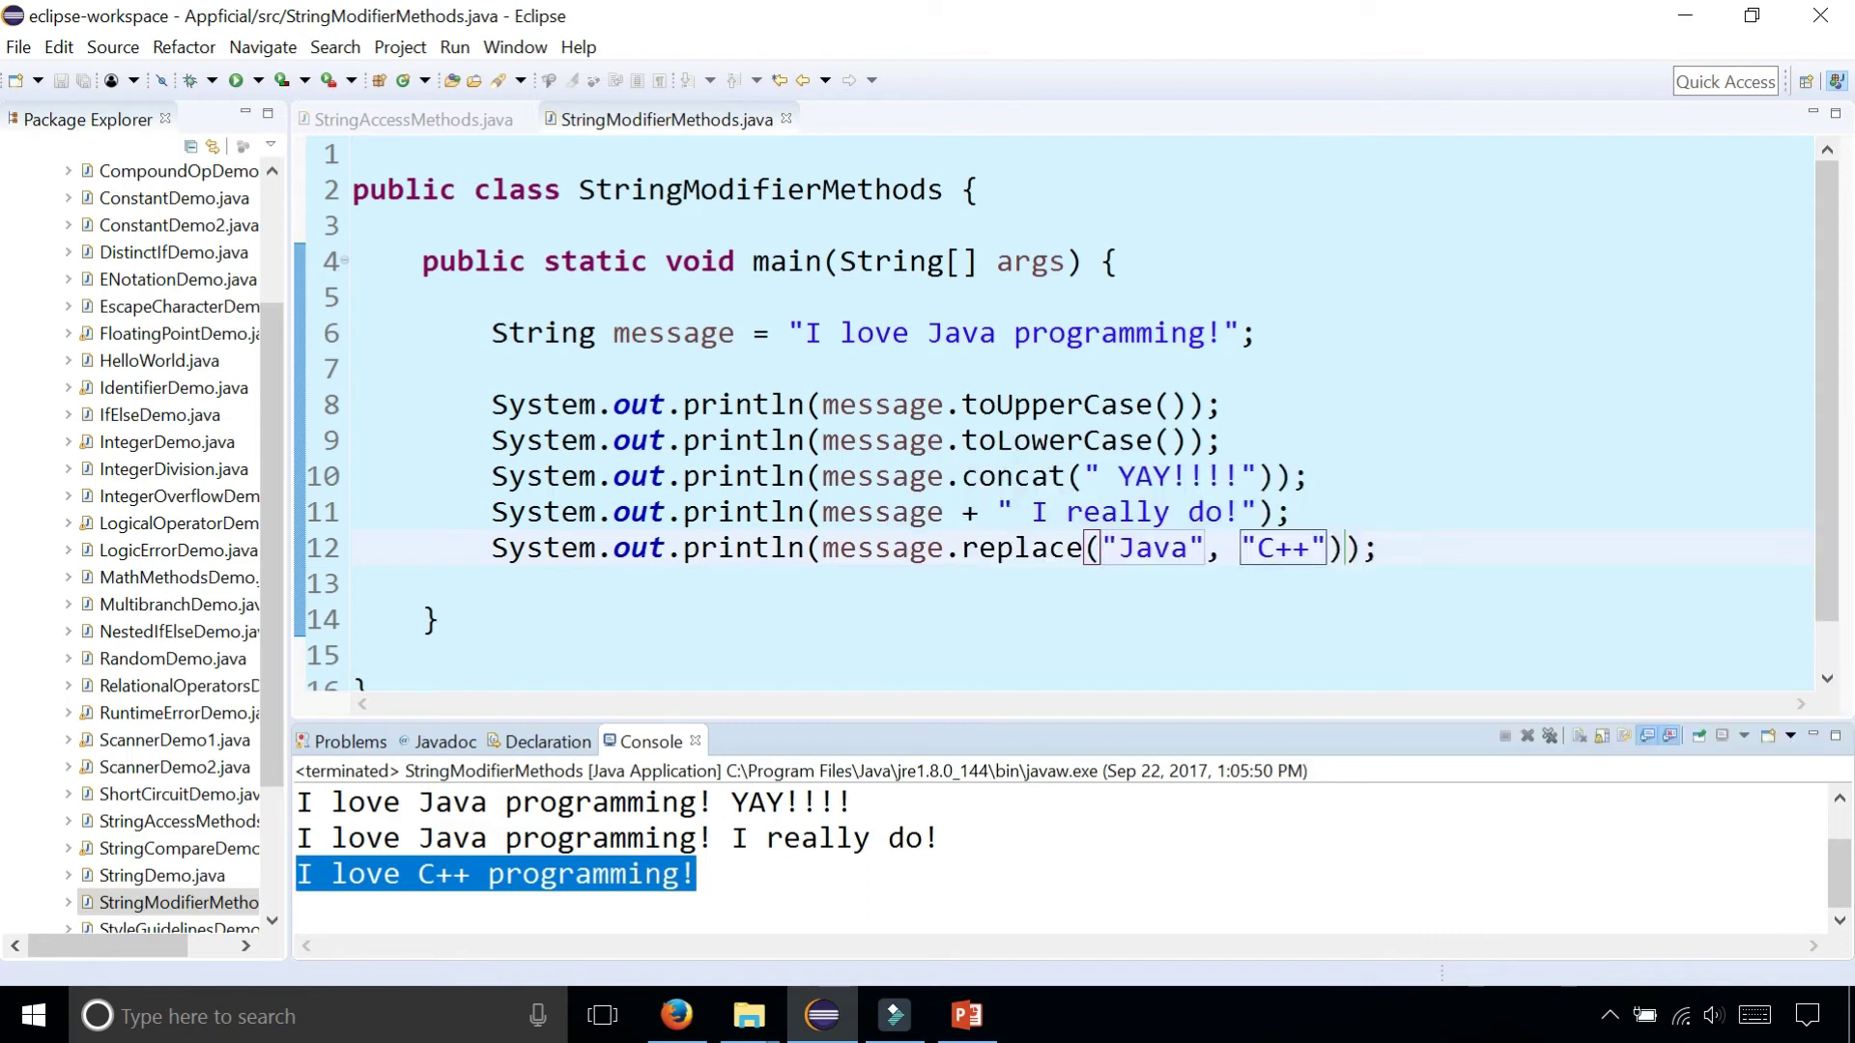
Comment out the four later print lines with Ctrl+/ and rerun, leaving only the uppercase output.
left_click(1233, 405)
key("Return")
key("Return")
key("Return")
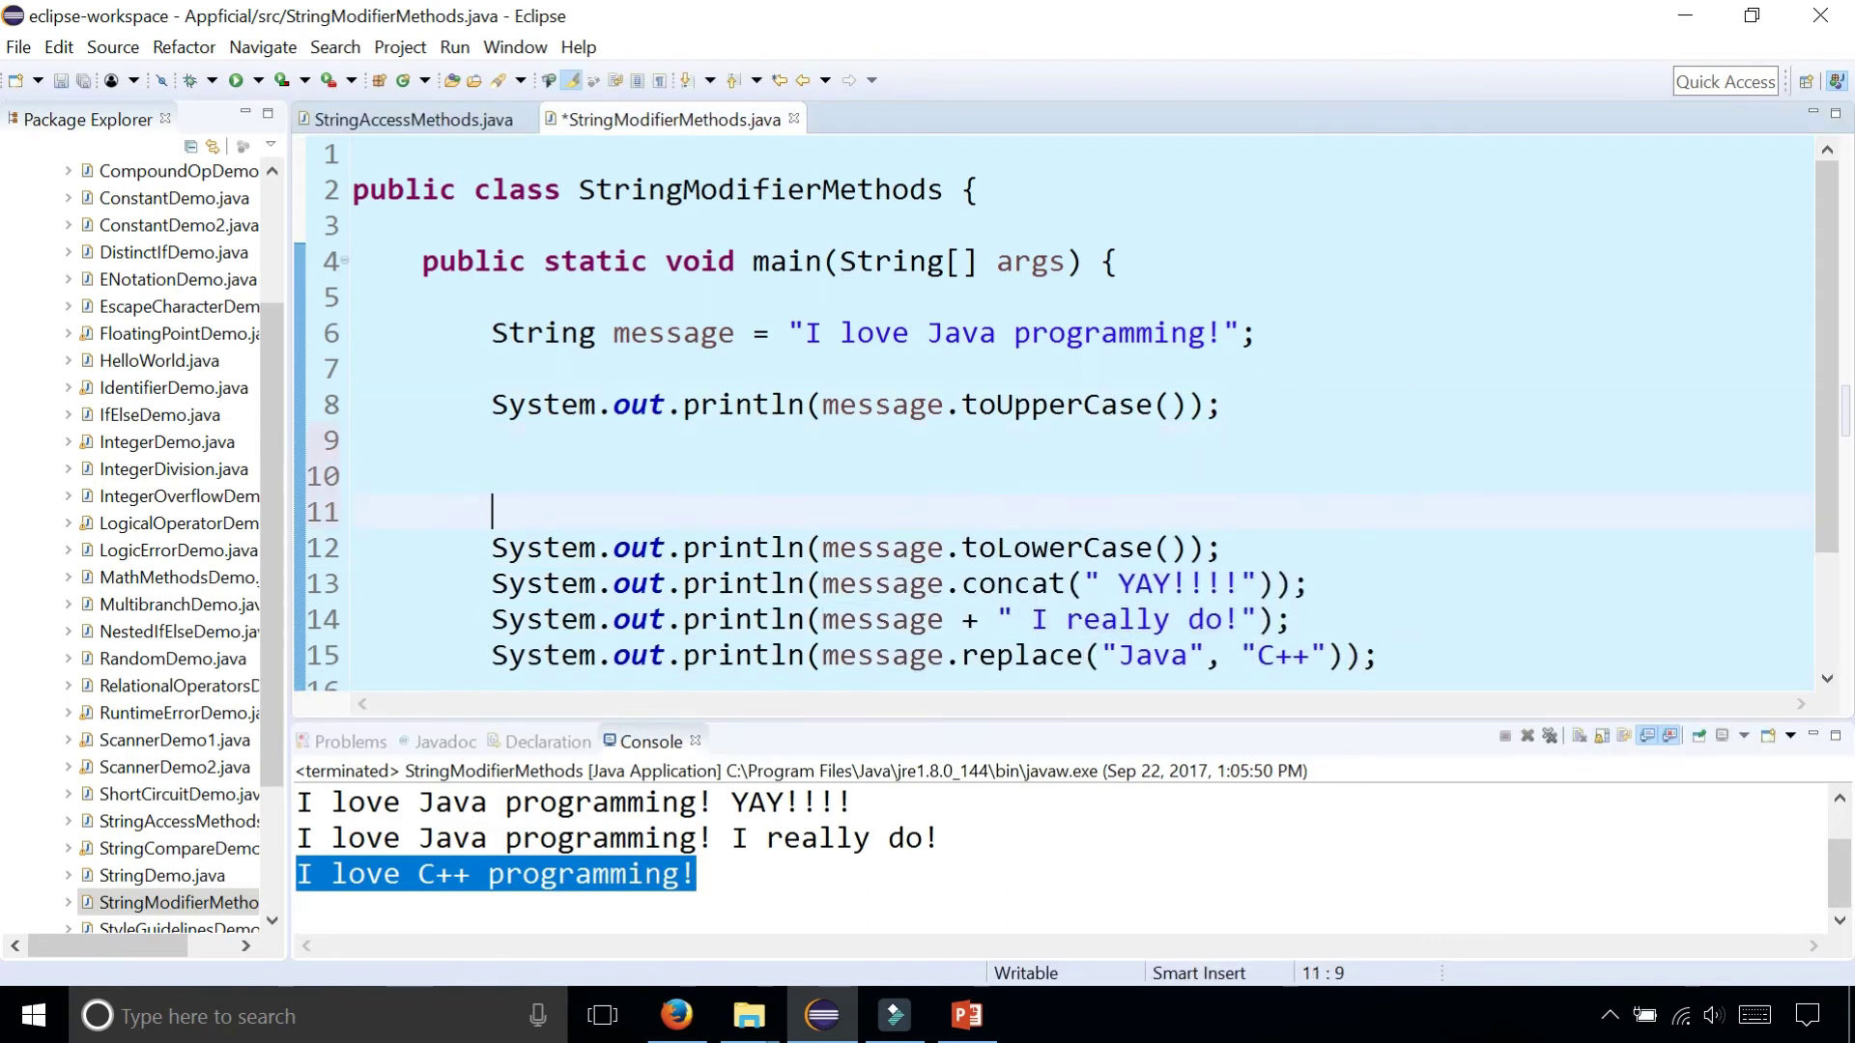
left_click_drag(1377, 656, 491, 546)
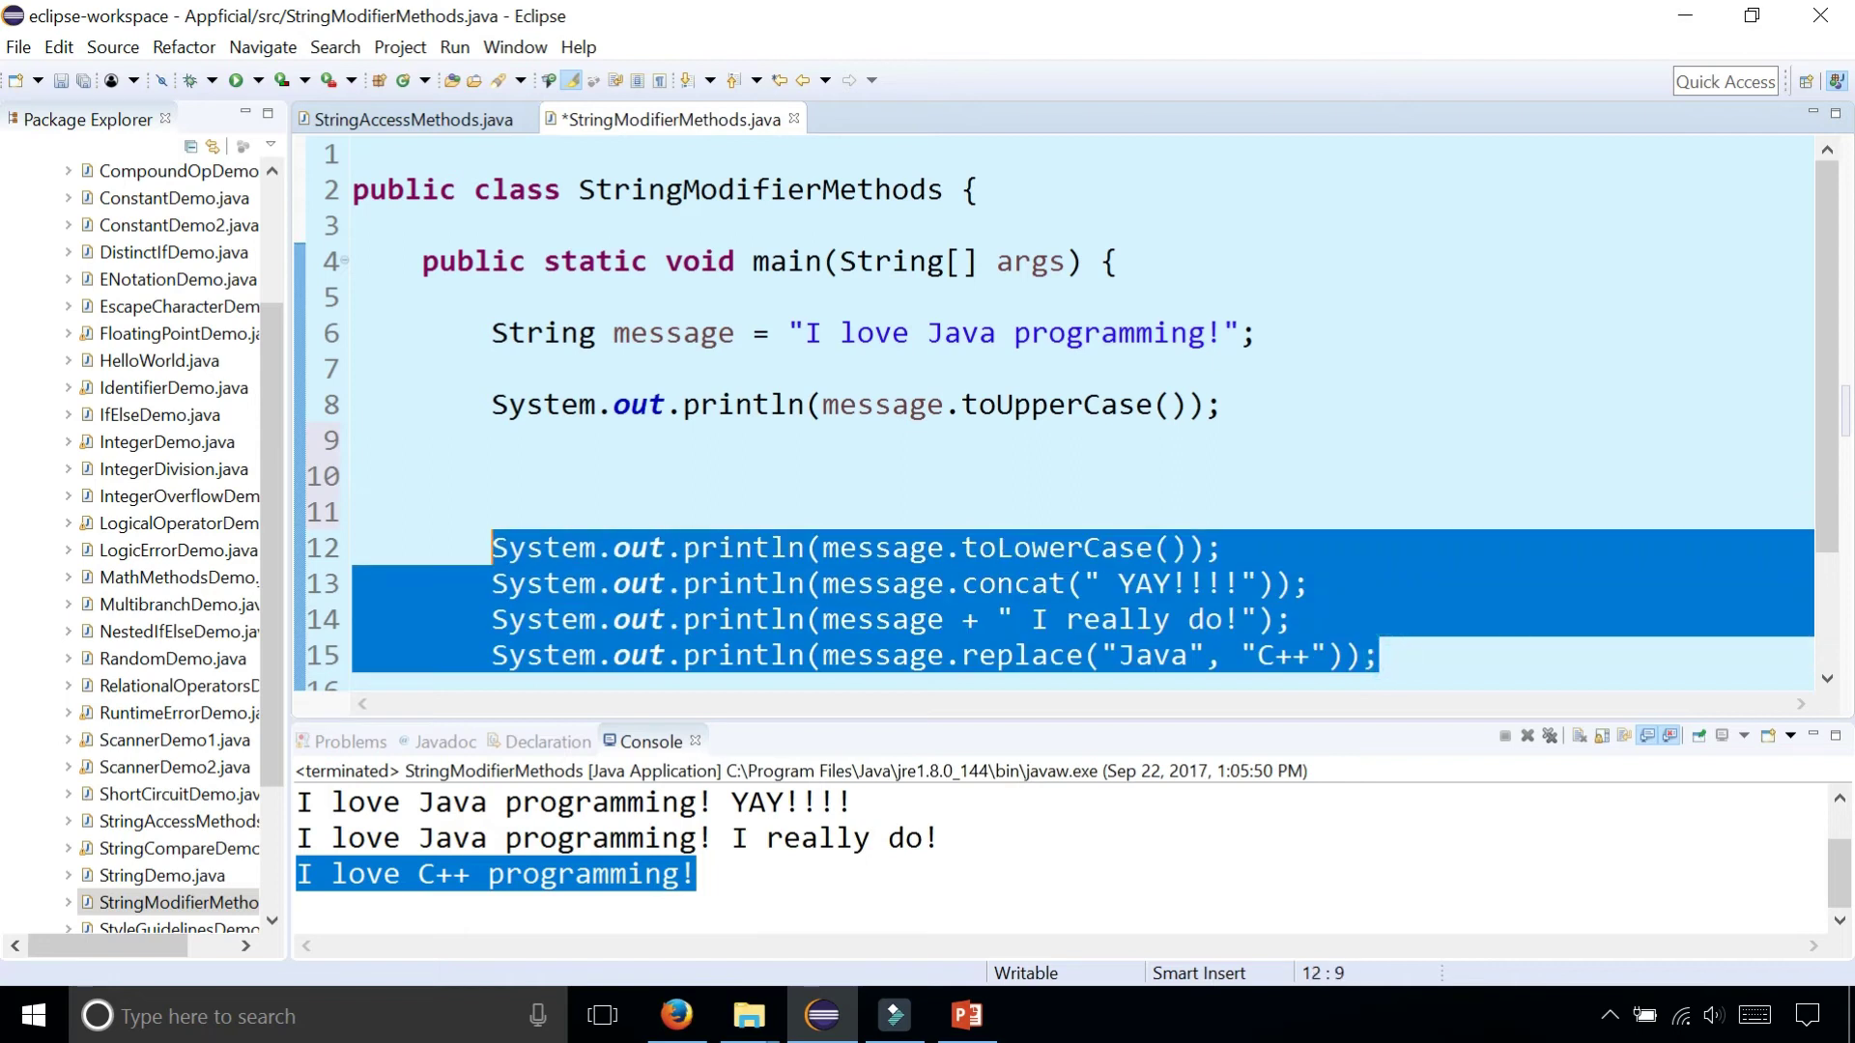
key("ctrl+slash")
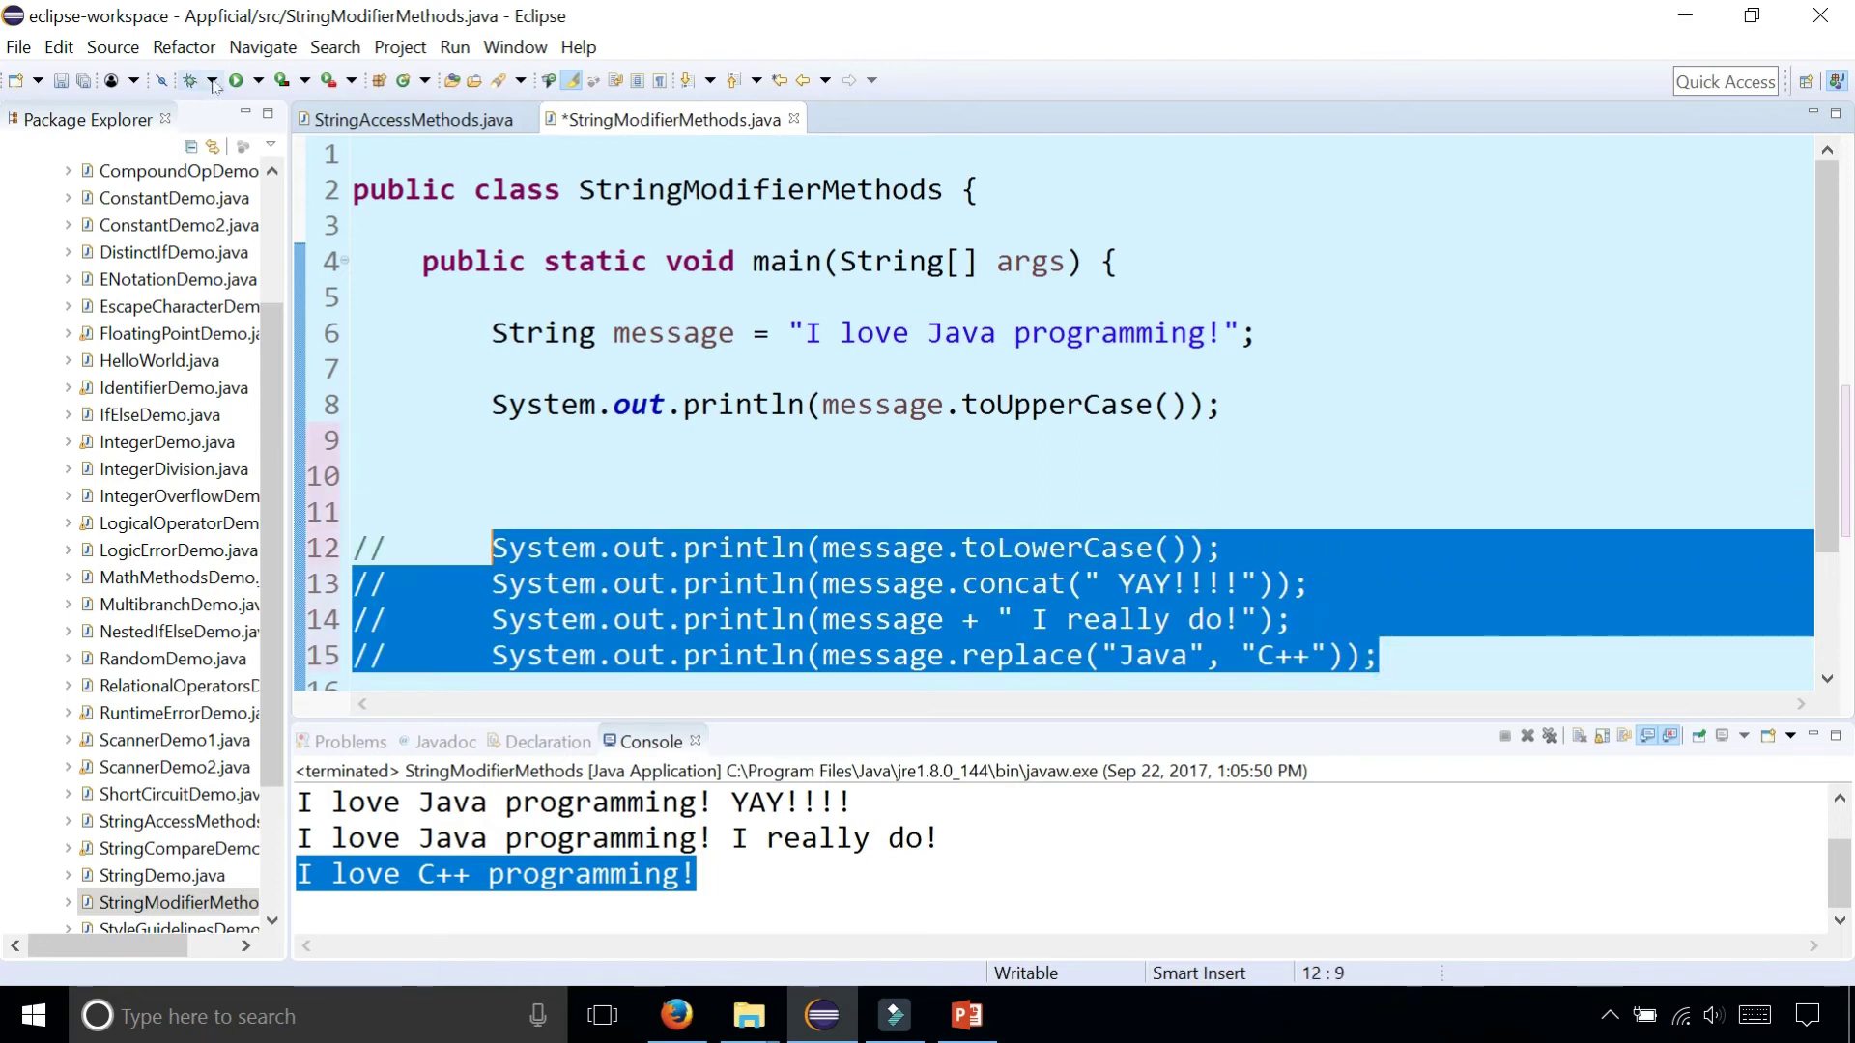
left_click(239, 82)
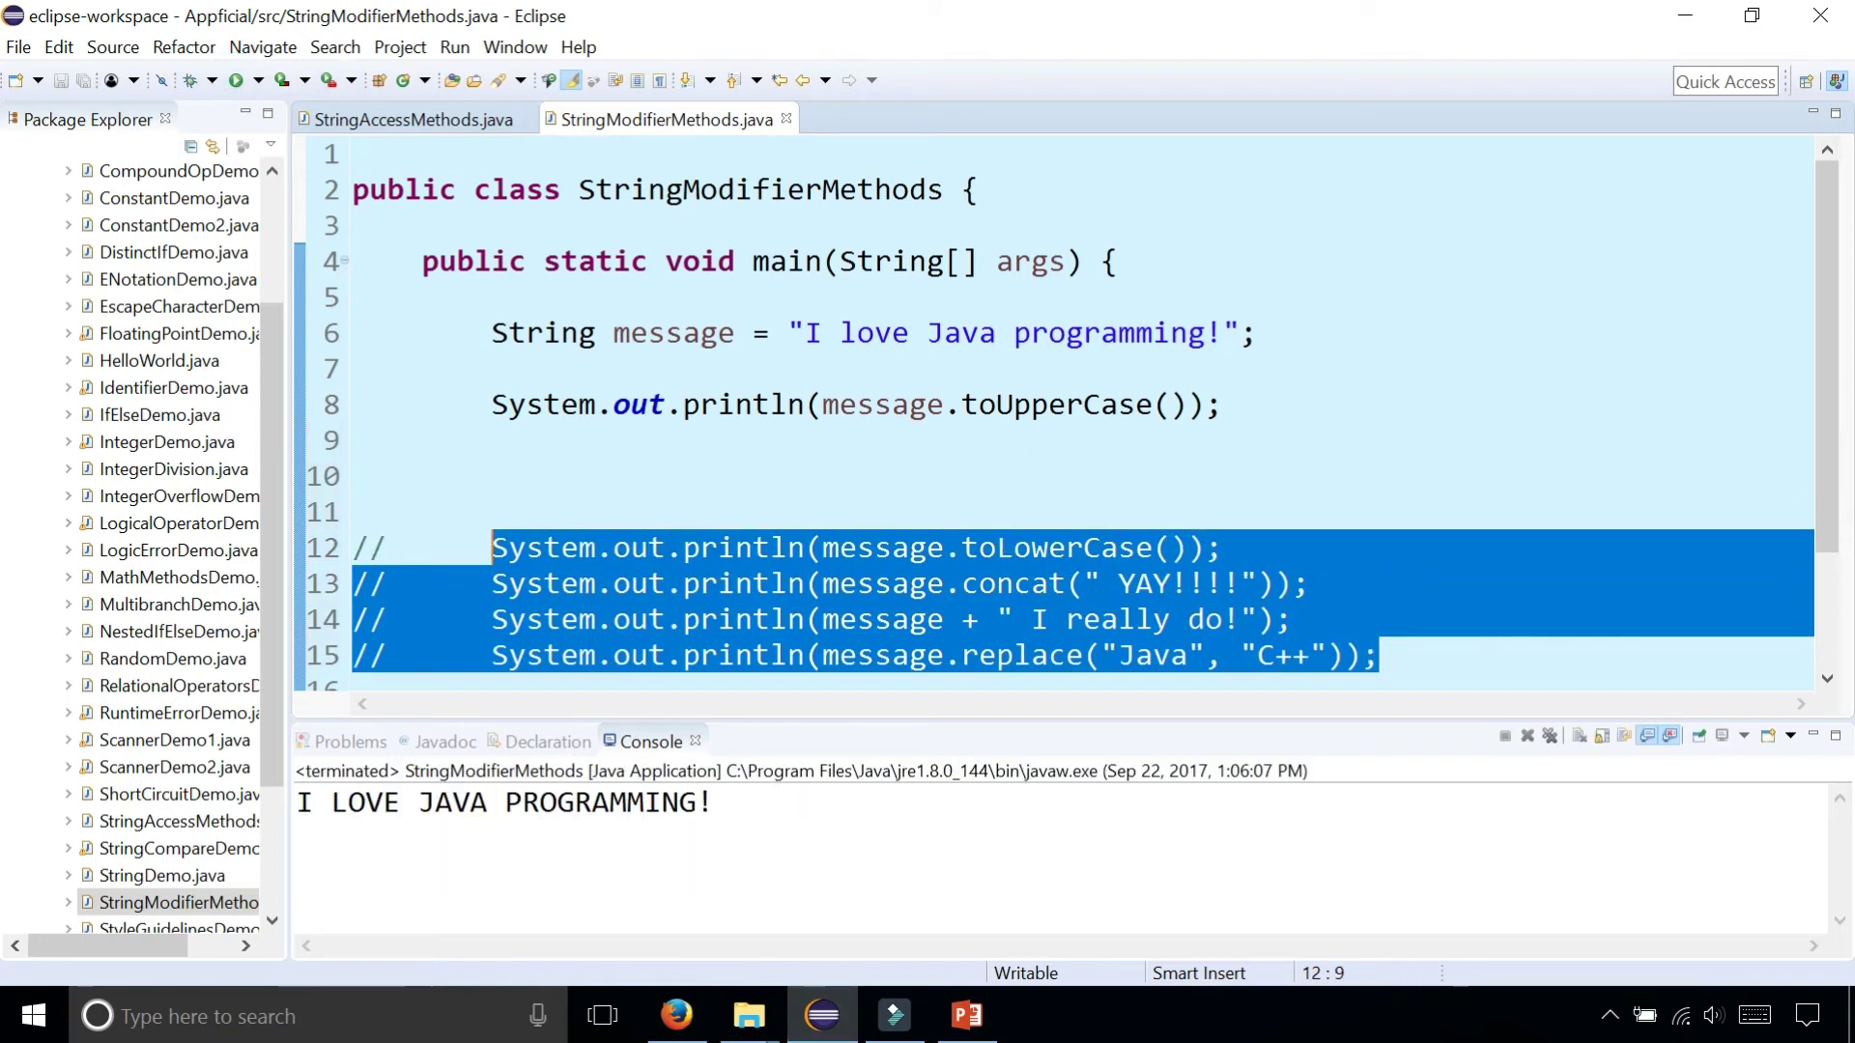
left_click_drag(1223, 405, 492, 403)
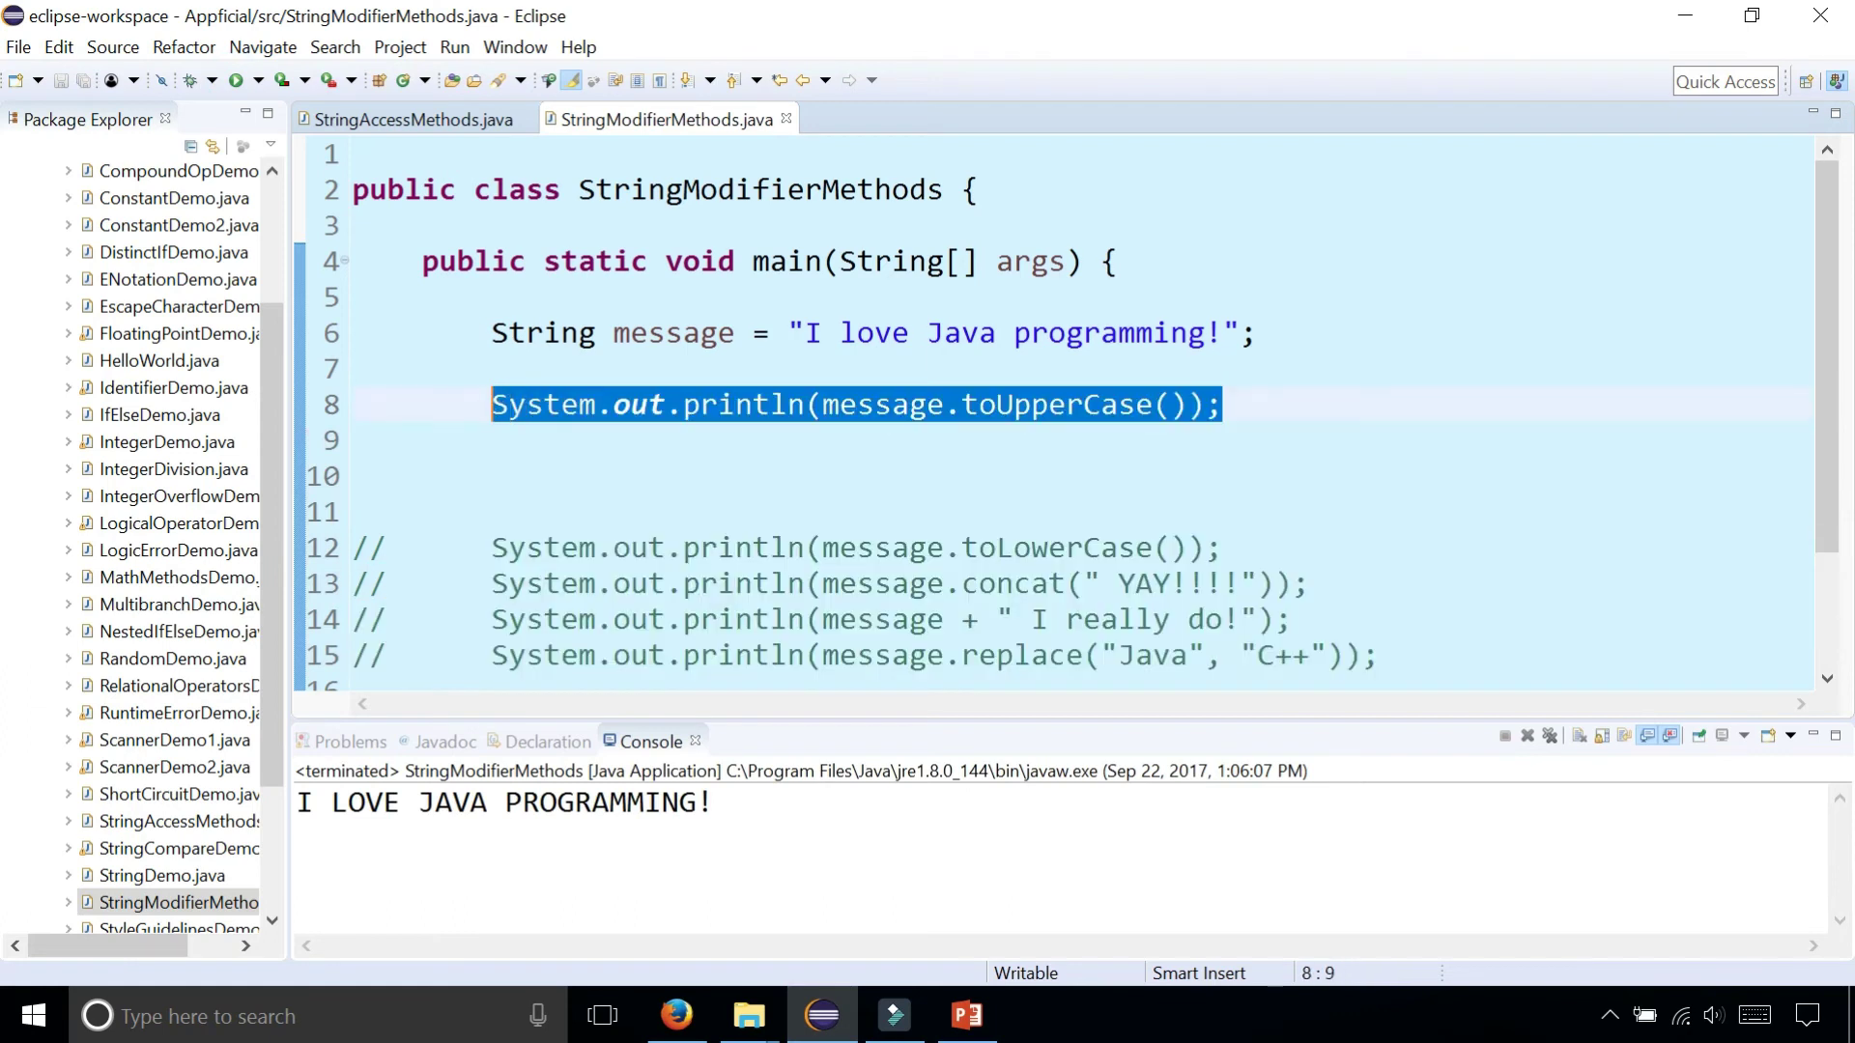
Duplicate the line 8 print onto line 9 and remove its .toUpperCase() call.
key("ctrl+c")
left_click(493, 440)
key("ctrl+v")
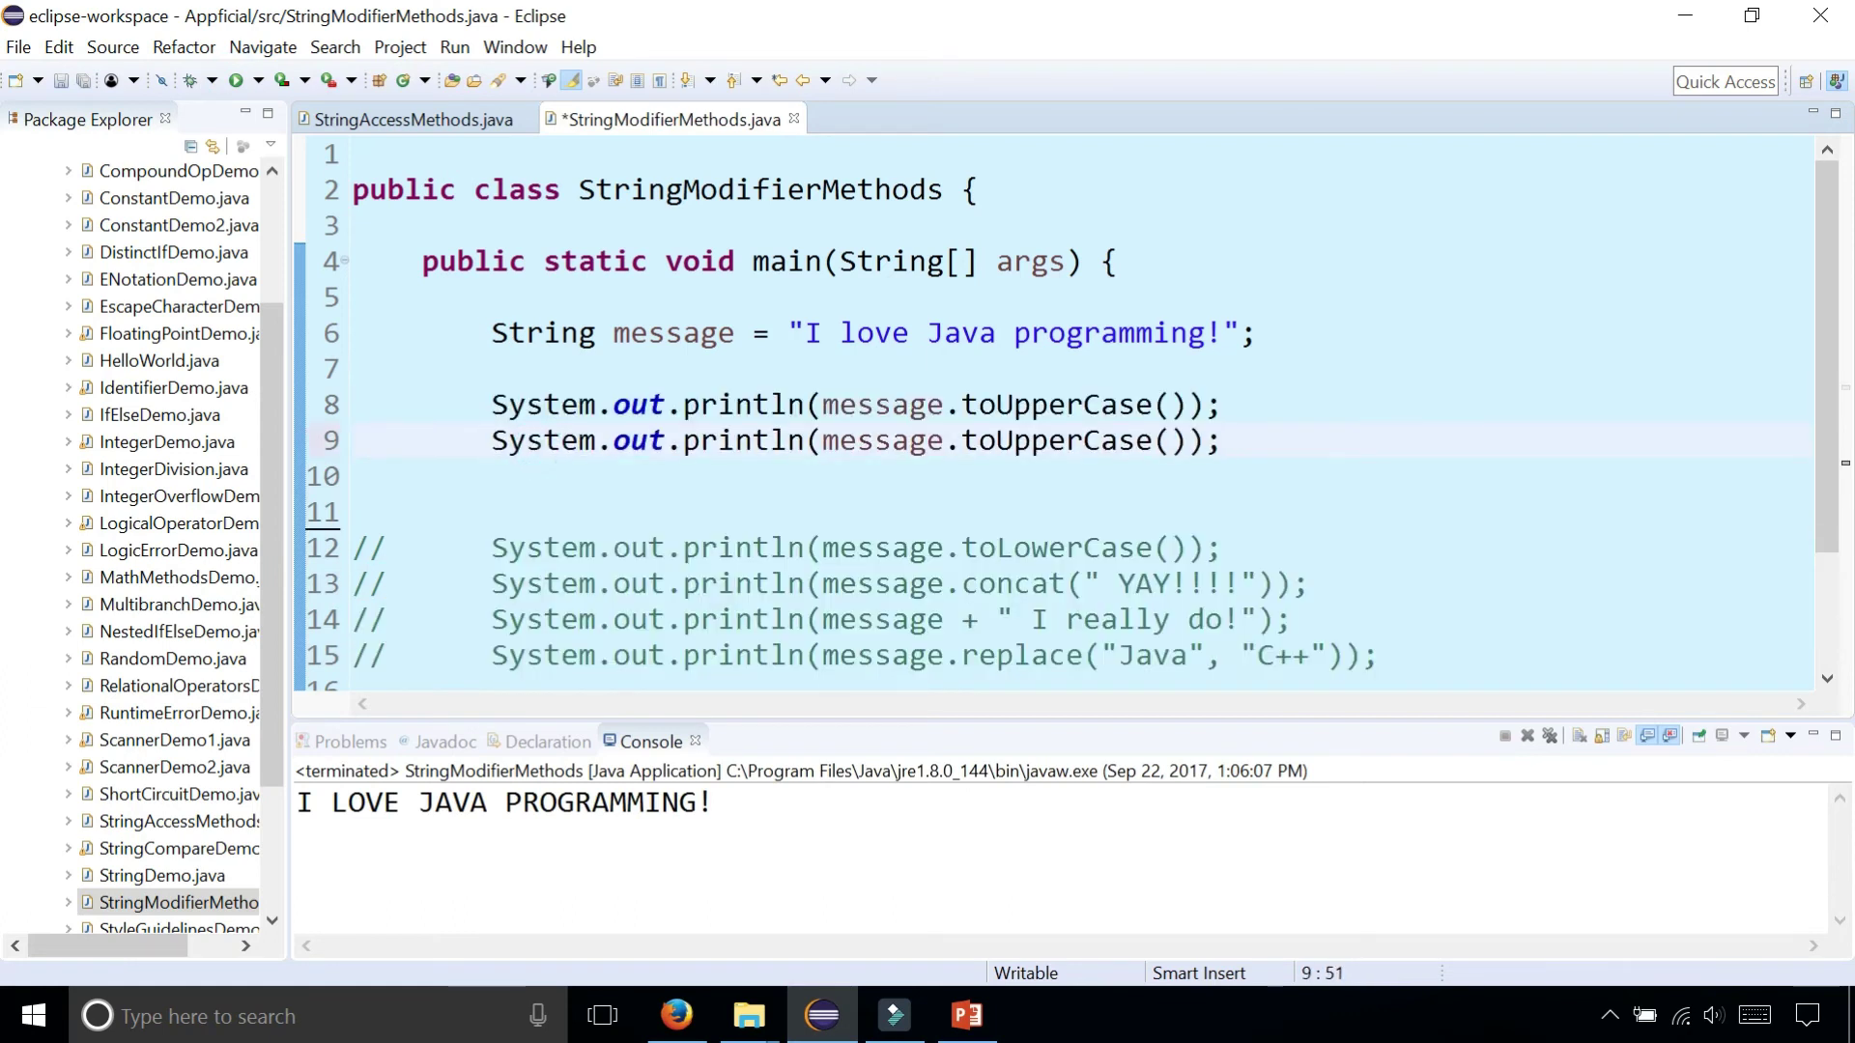
left_click_drag(1189, 441, 945, 440)
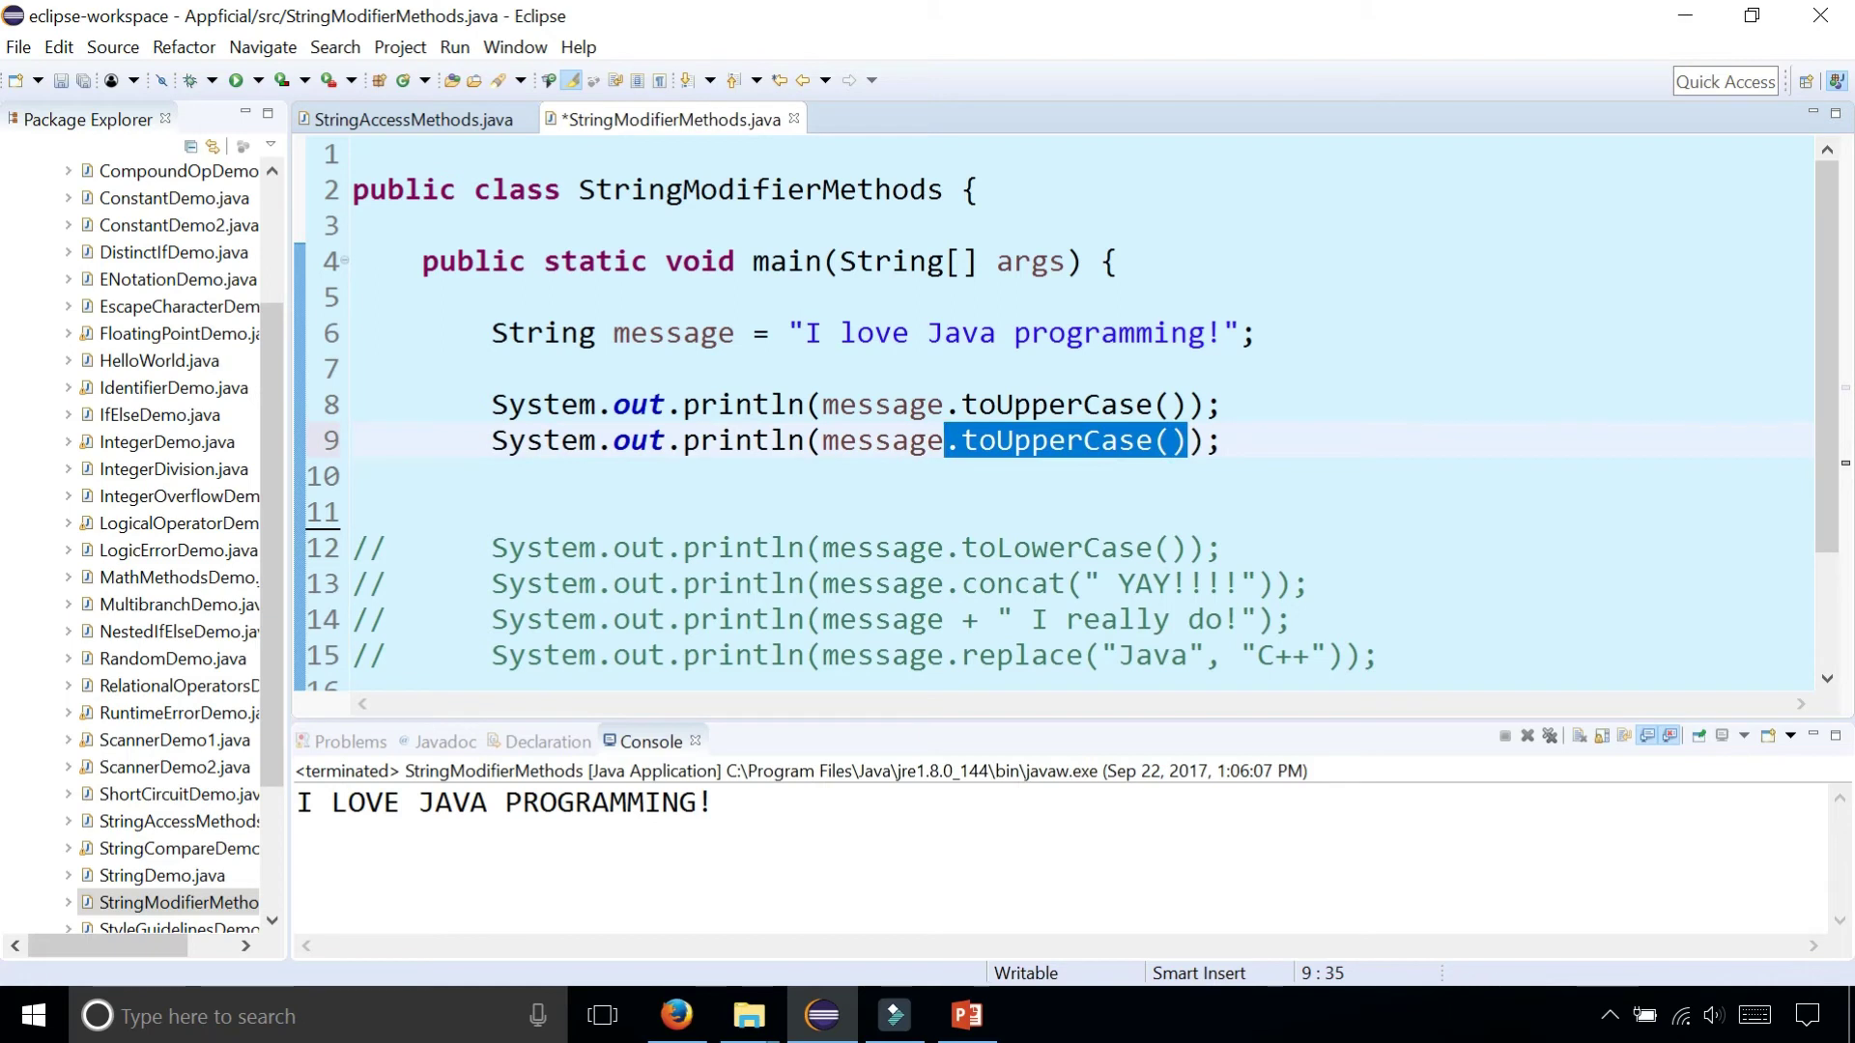
key("BackSpace")
left_click(1192, 495)
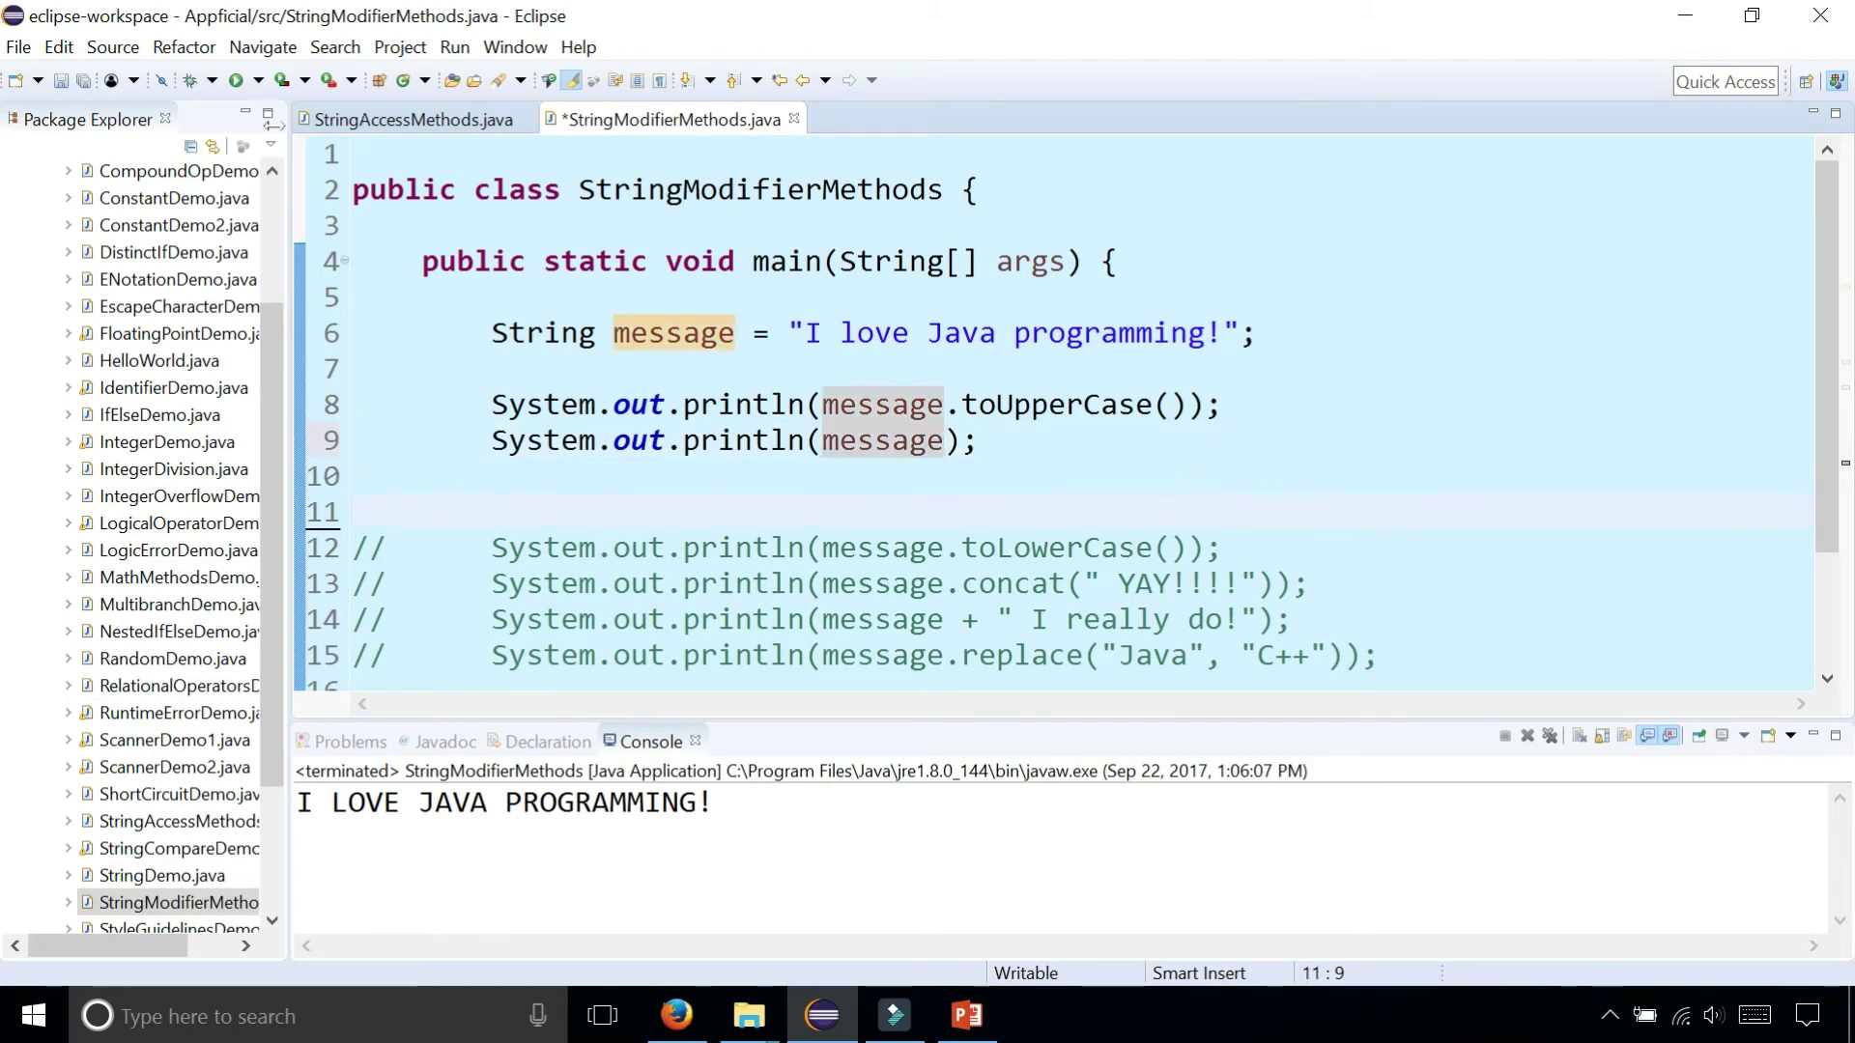
Run and compare the uppercase line with the unchanged I love Java programming!
left_click(237, 79)
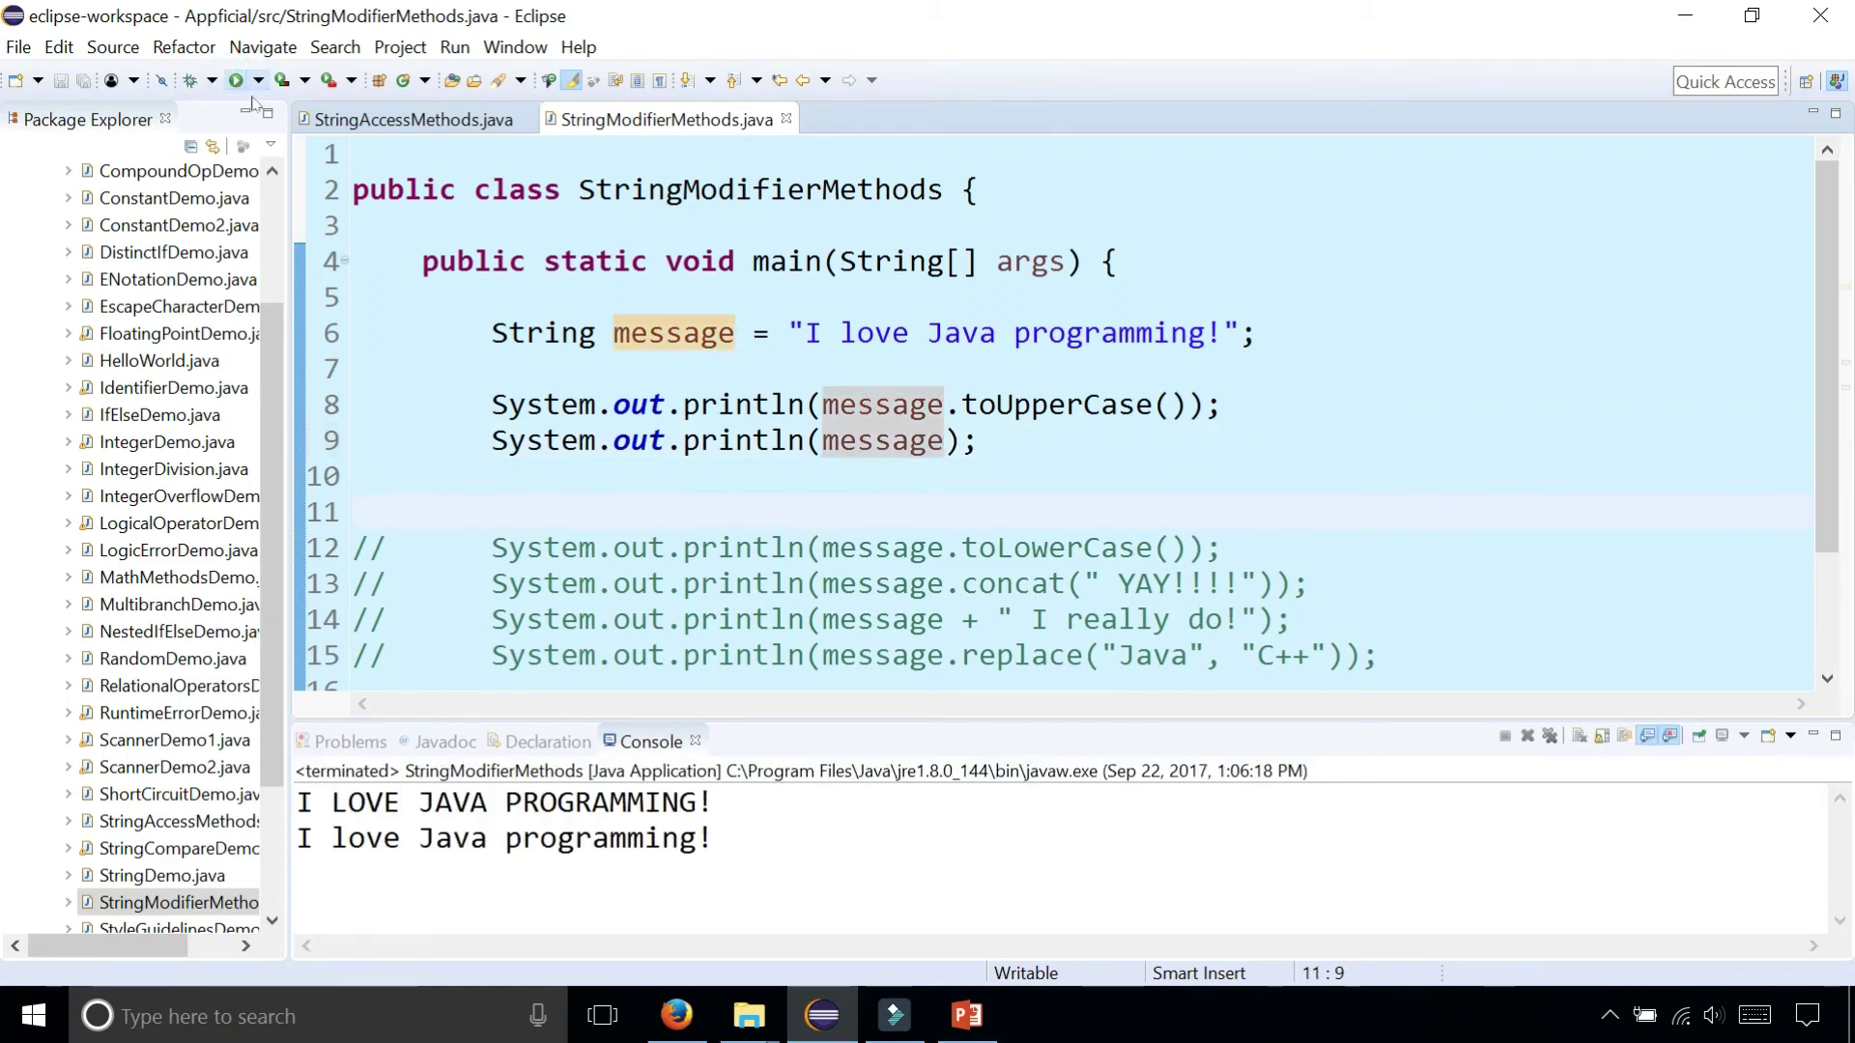
left_click_drag(710, 803, 298, 804)
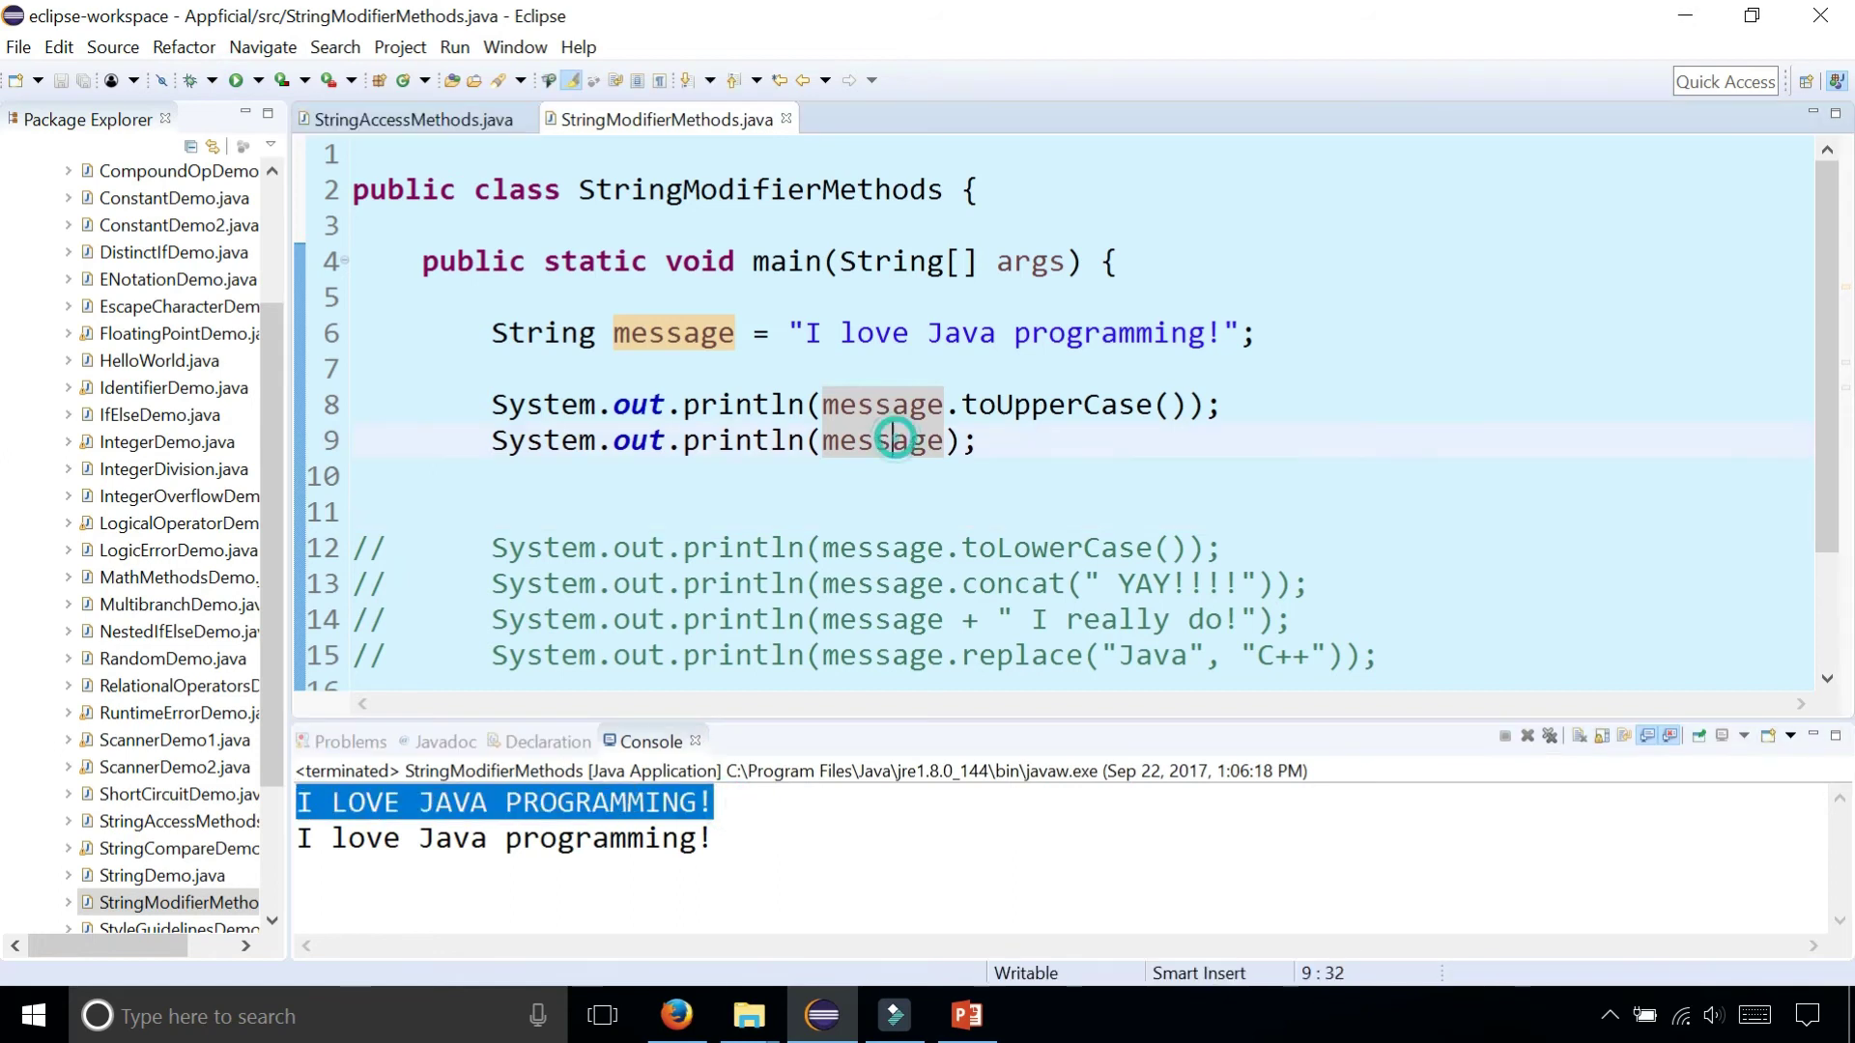
left_click(896, 441)
left_click_drag(710, 838, 296, 839)
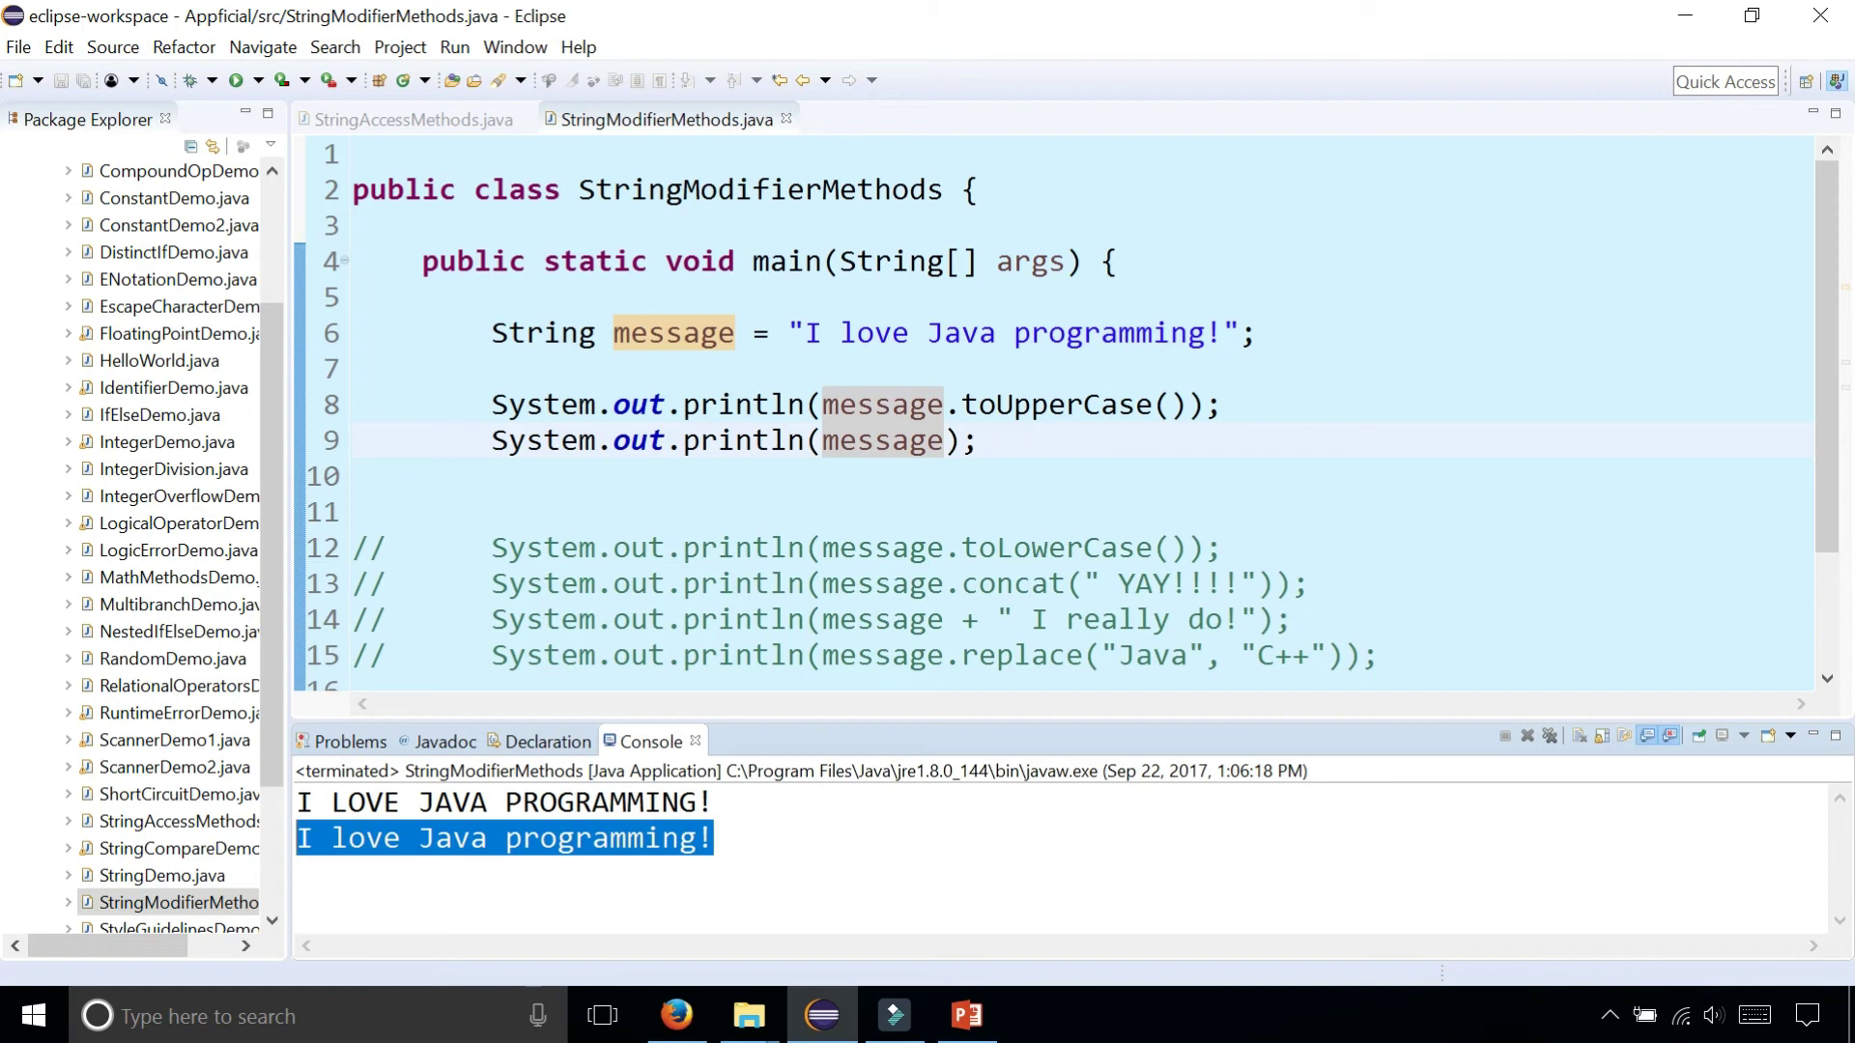
left_click(725, 476)
left_click(1024, 440)
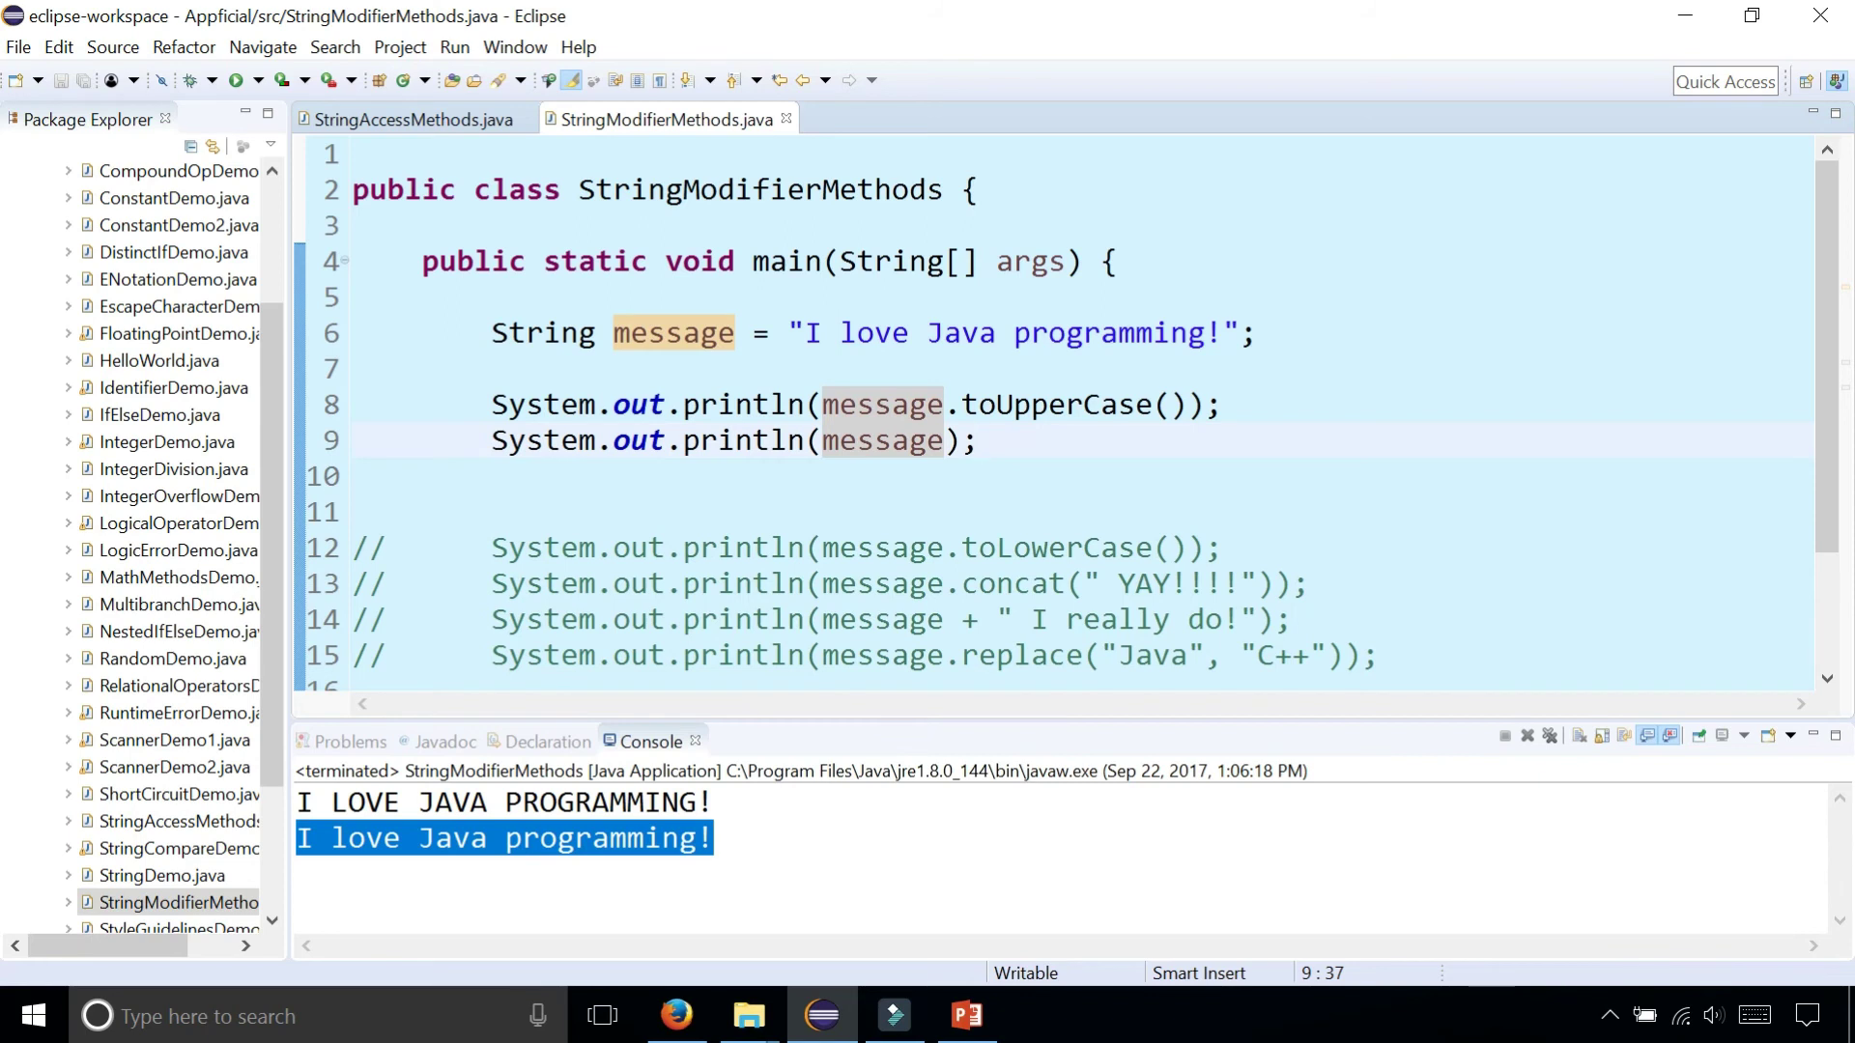
left_click(1275, 404)
Insert message = message.toUpperCase(); on a new line 10.
key("Return")
key("Return")
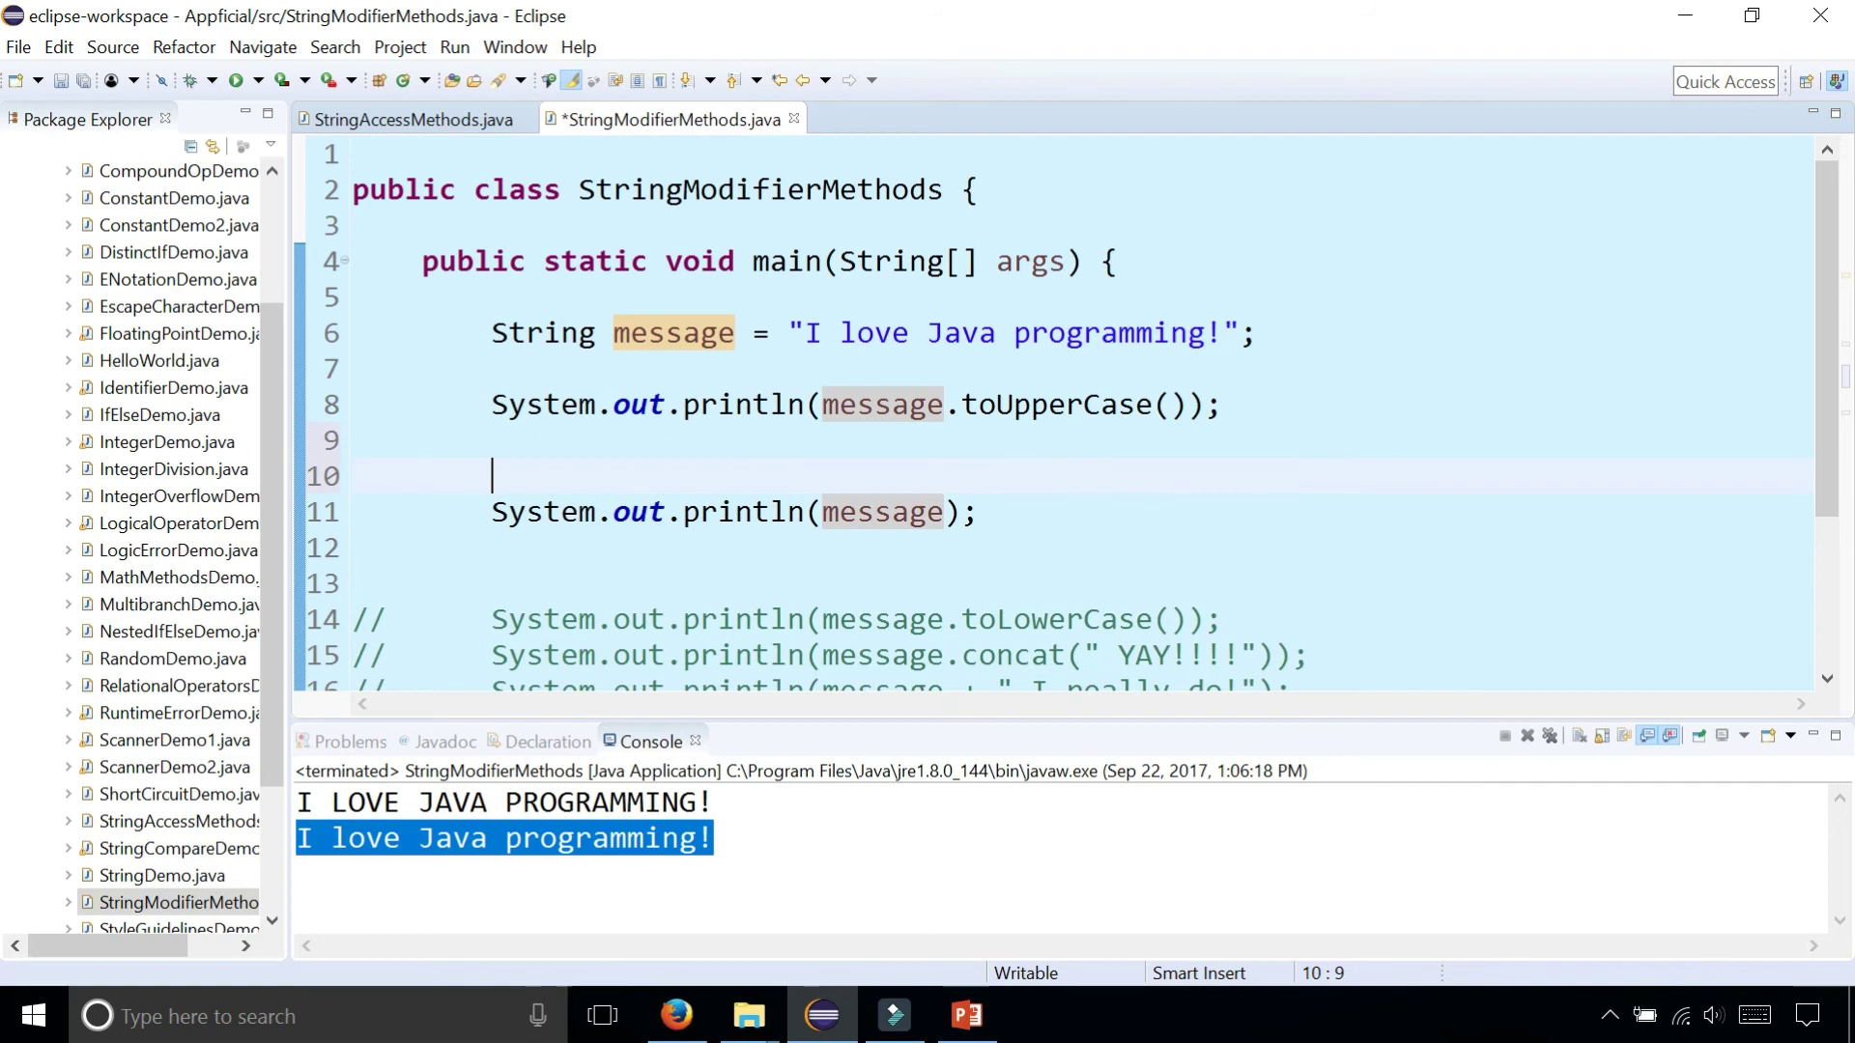
key("Return")
key("Up")
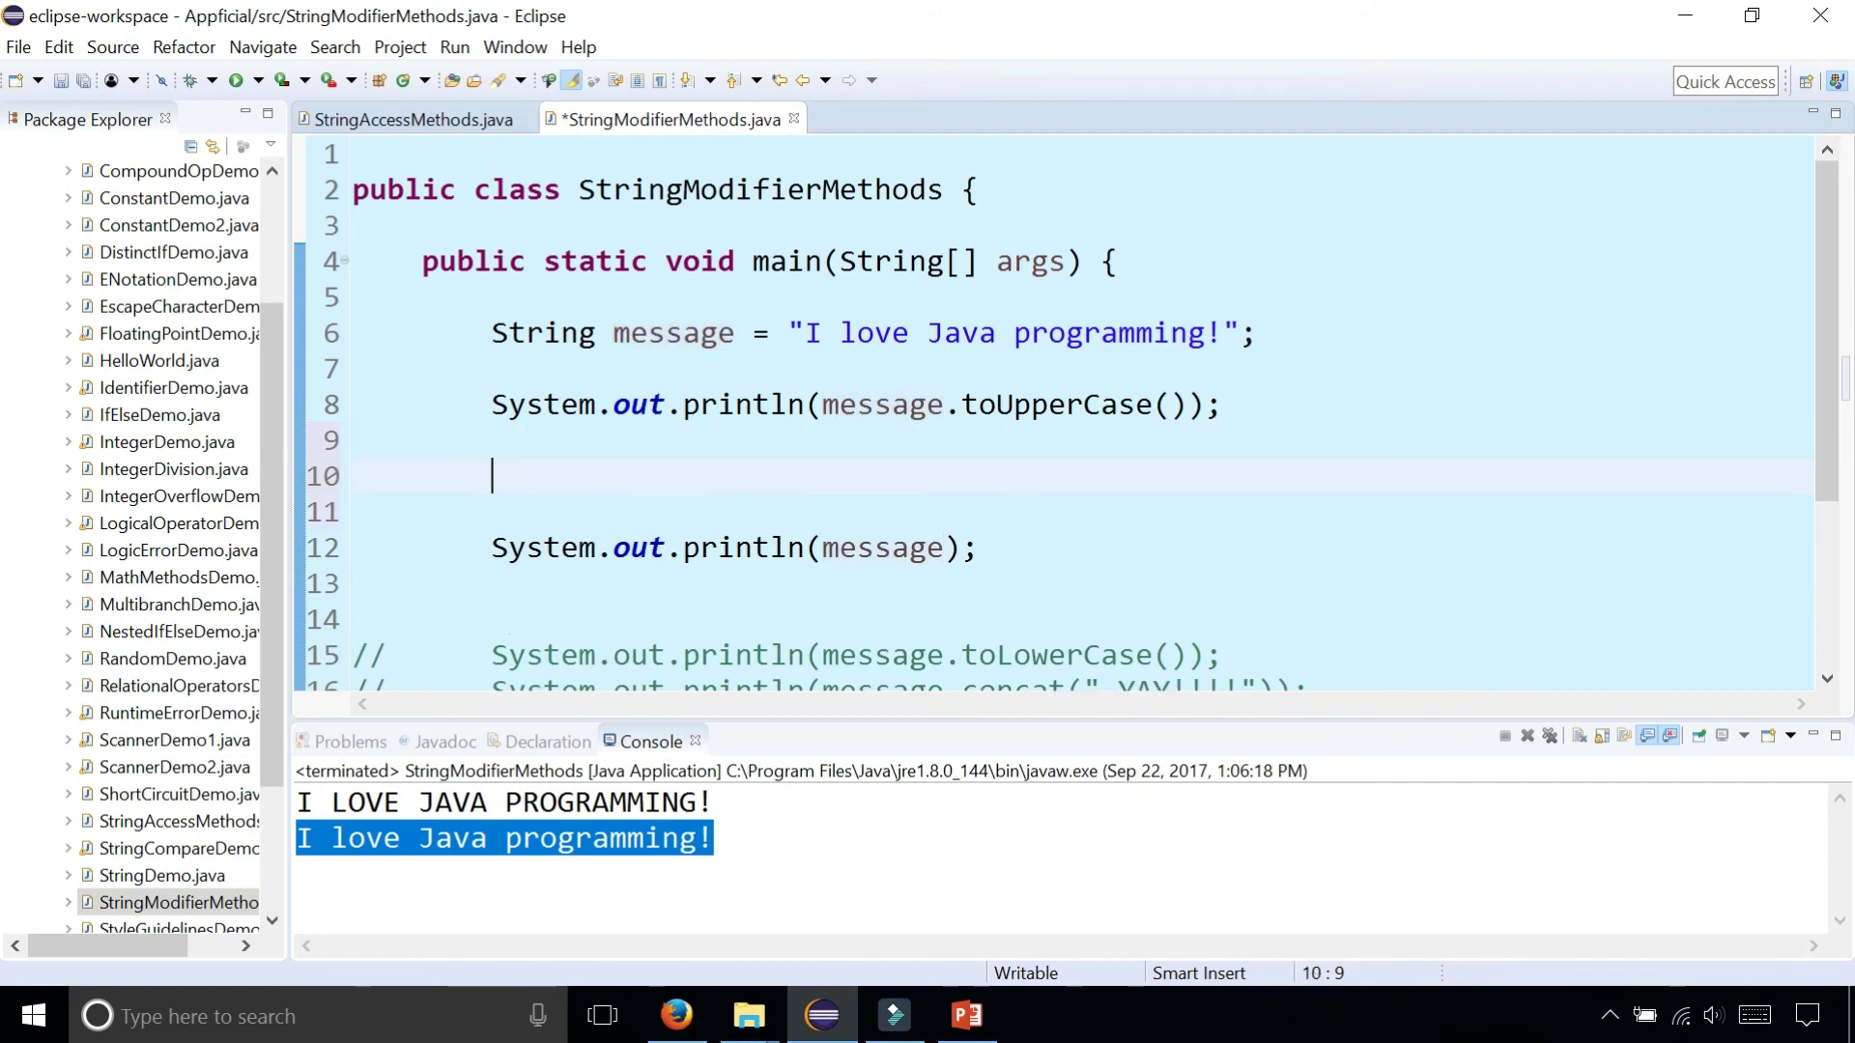
type("message = ")
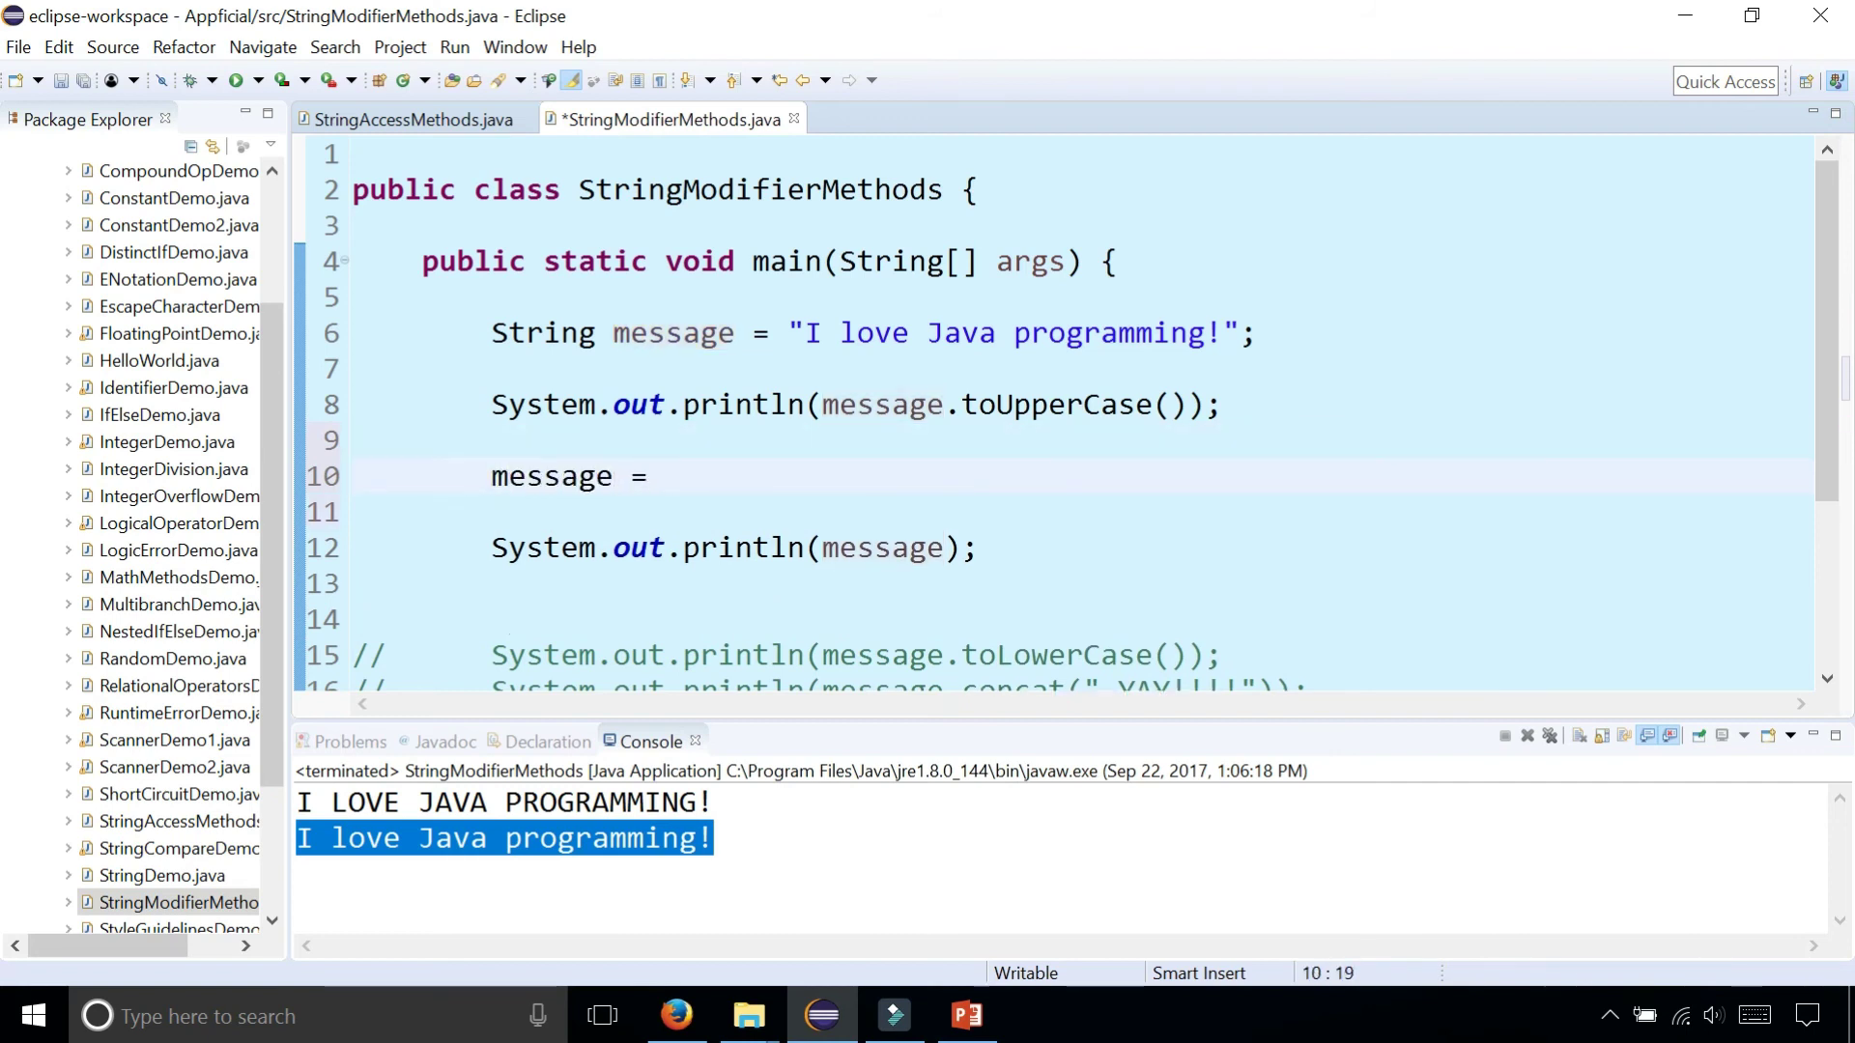
type("messag")
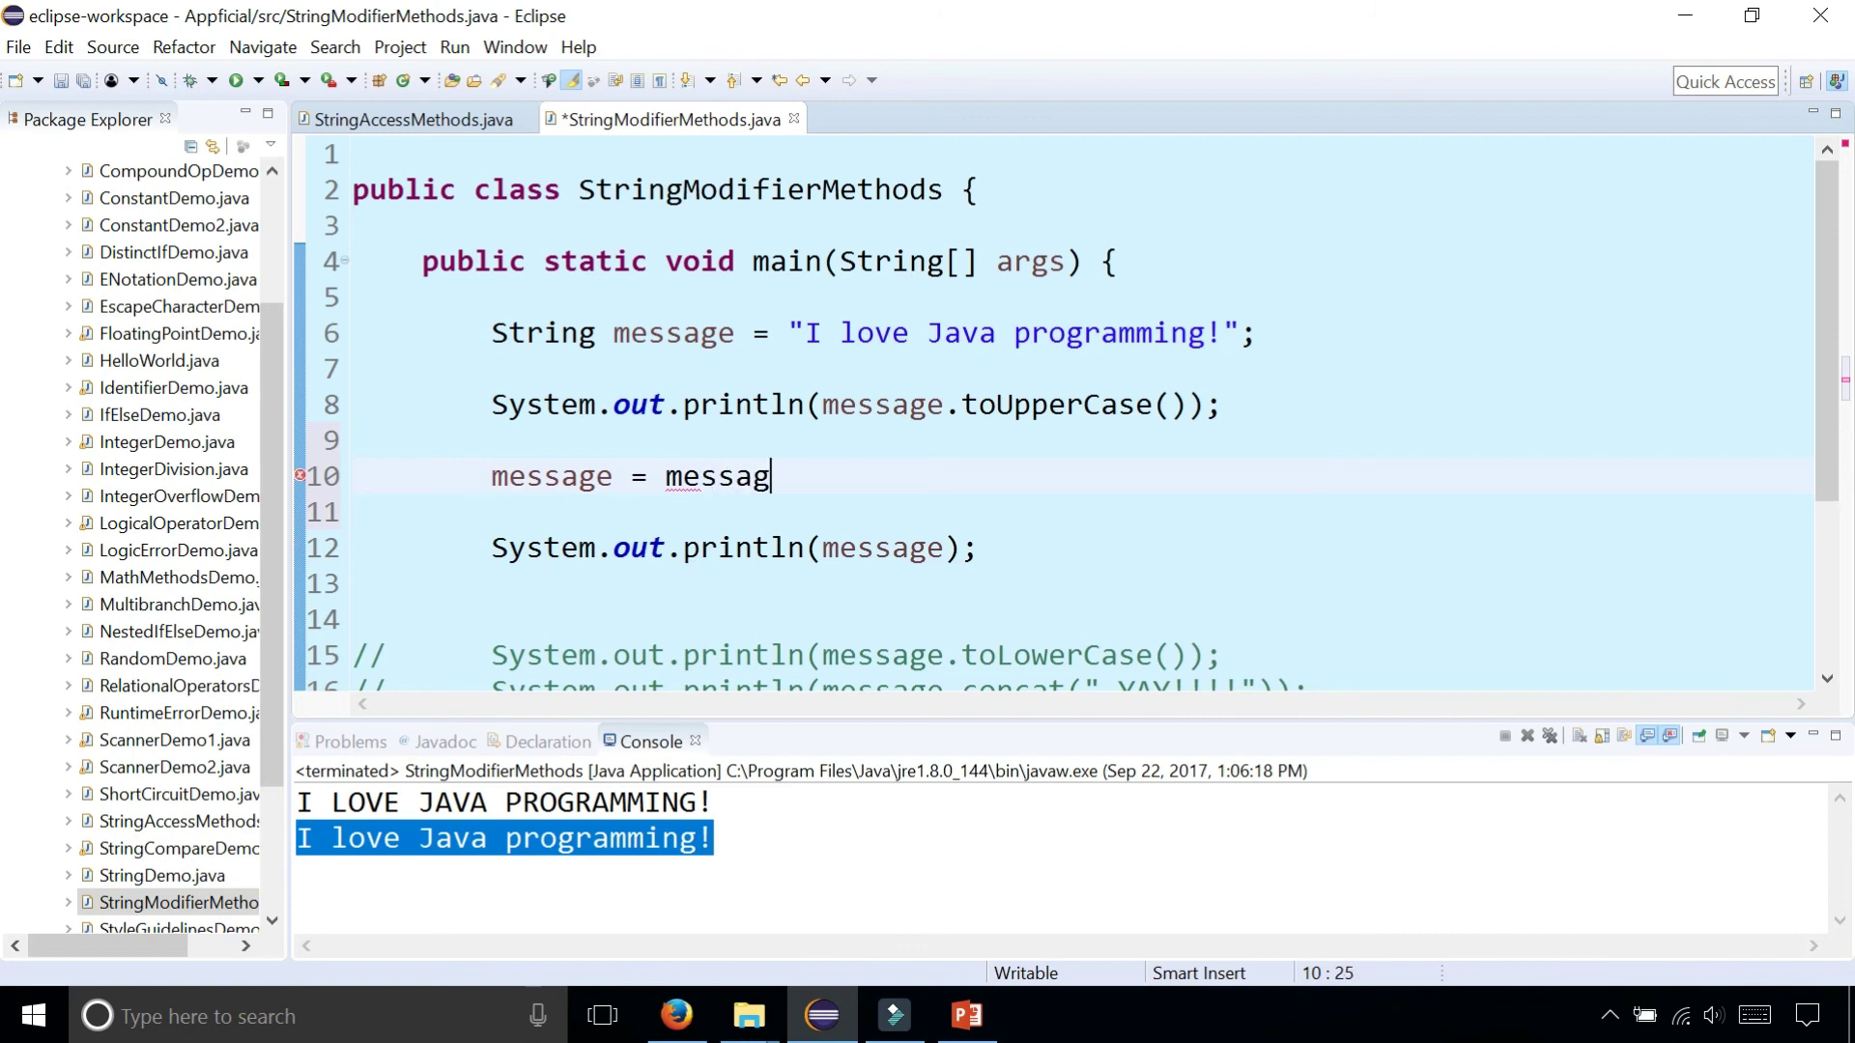
type("e.to")
key("Return")
type(";")
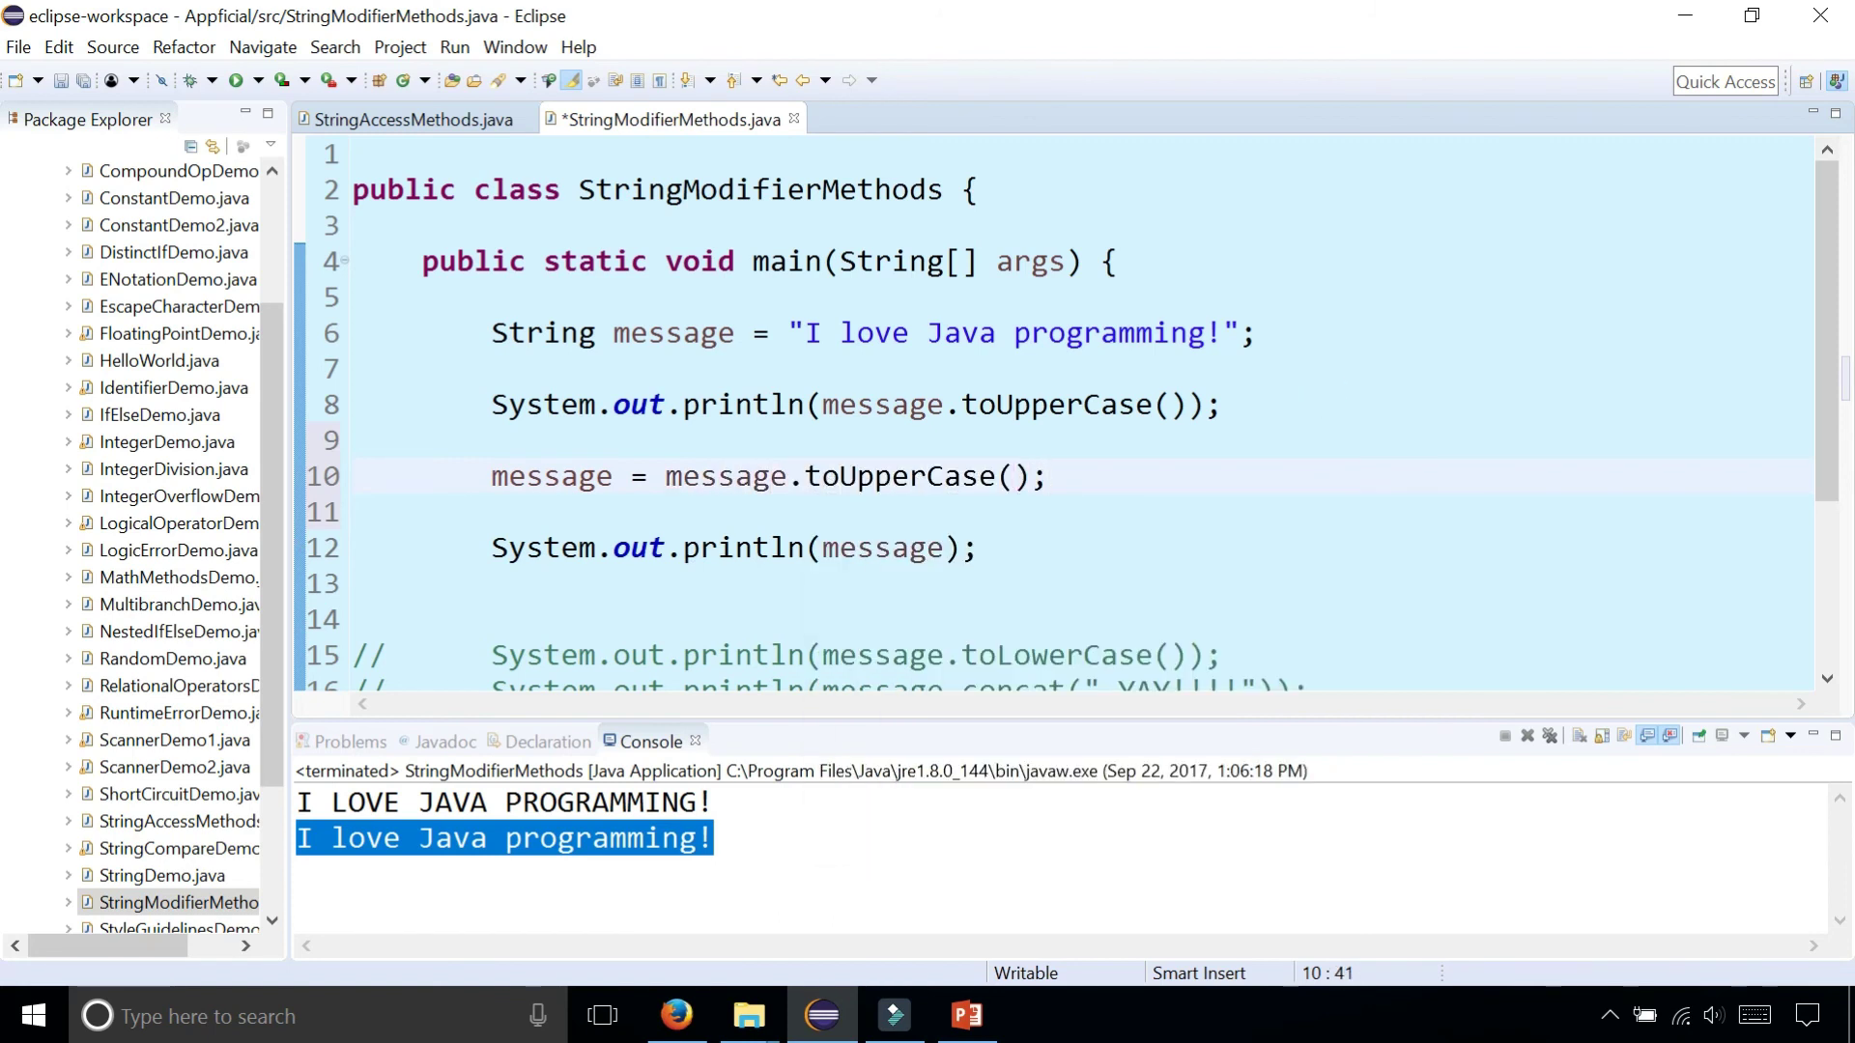
key("shift+Left")
key("shift+Left")
key("shift+Left")
key("shift+Left")
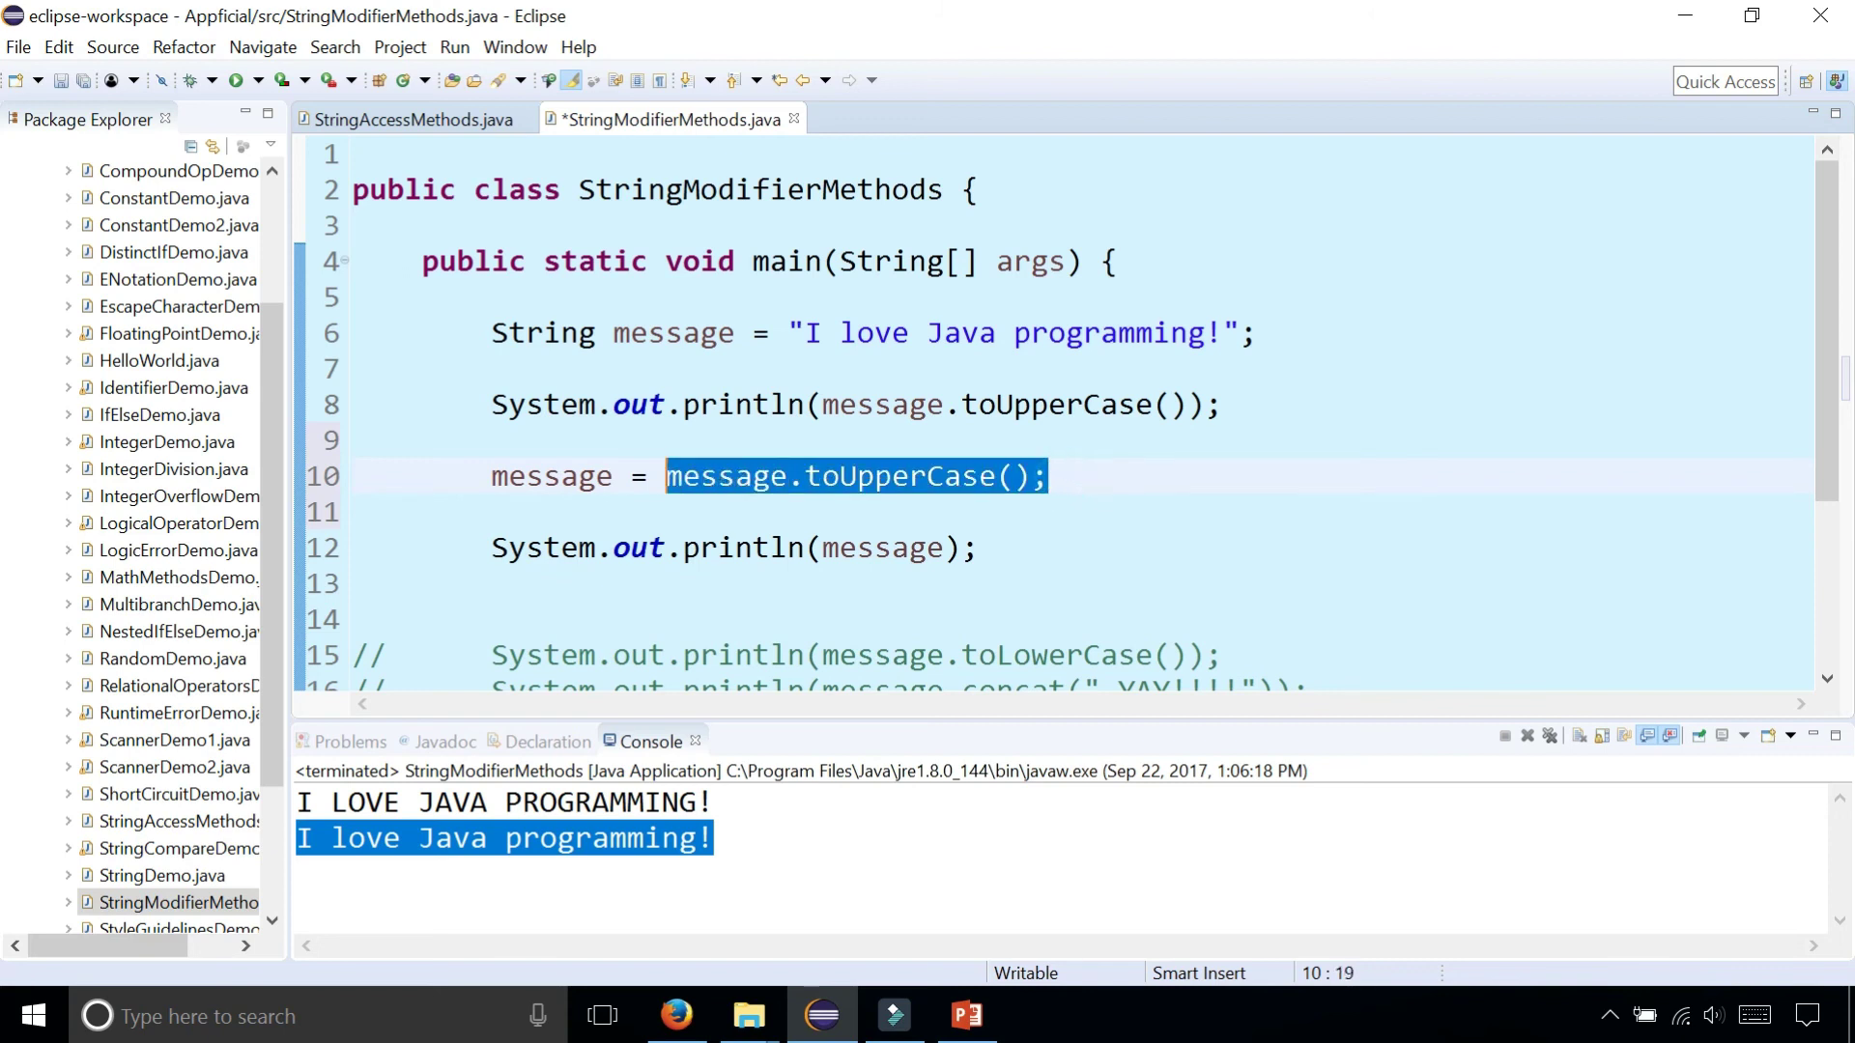
Run and confirm both console lines read I LOVE JAVA PROGRAMMING!
left_click(236, 80)
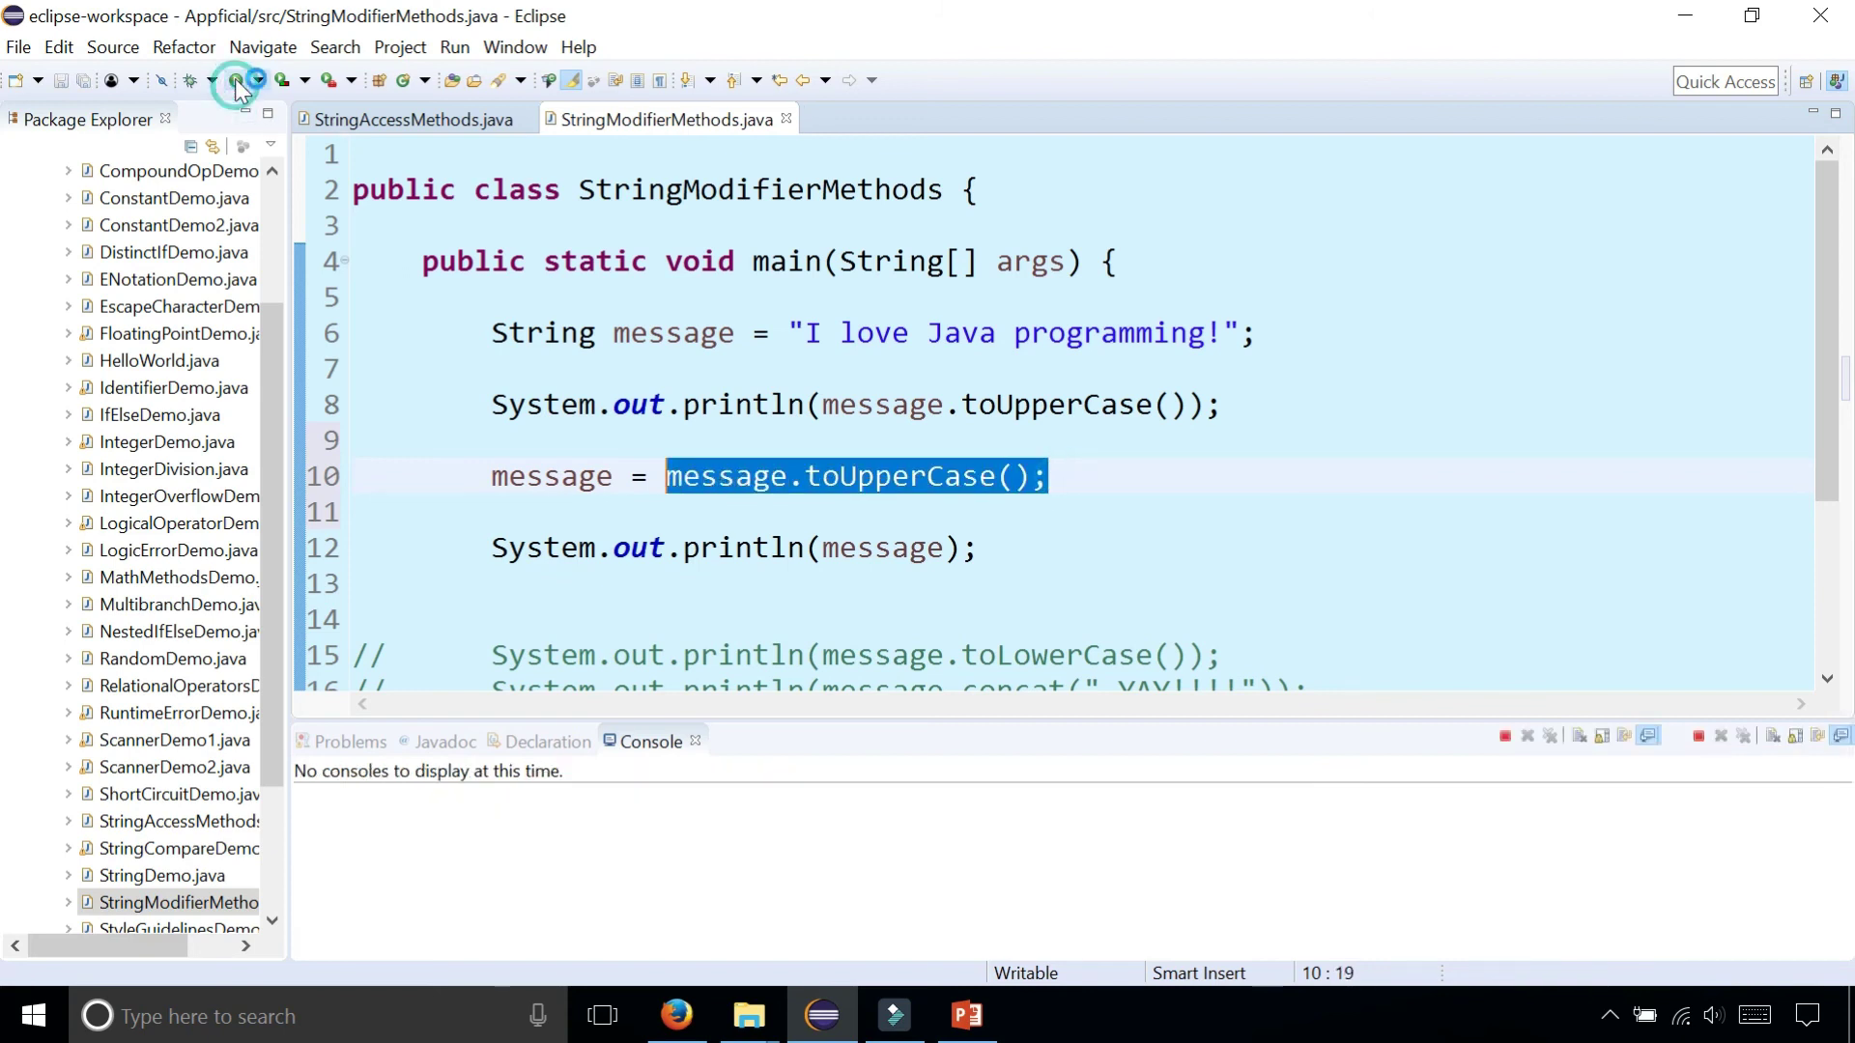
left_click(884, 547)
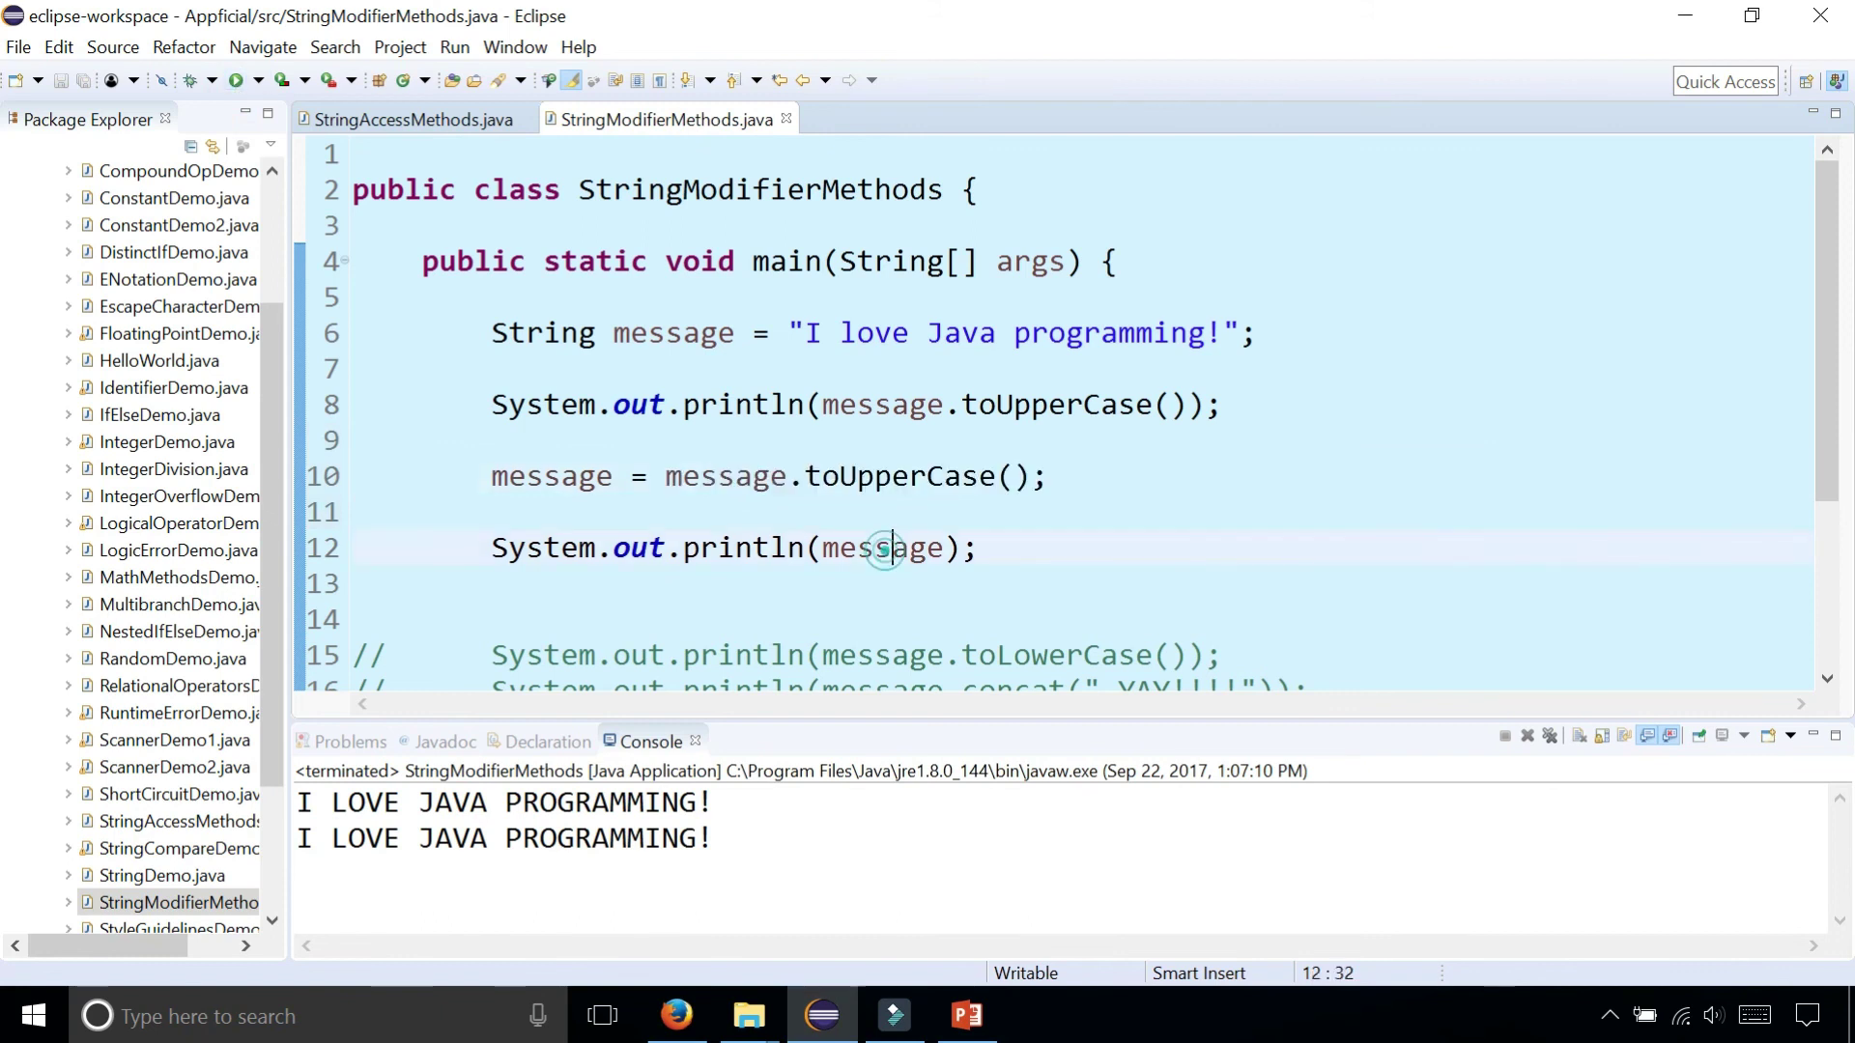
left_click_drag(710, 840, 299, 838)
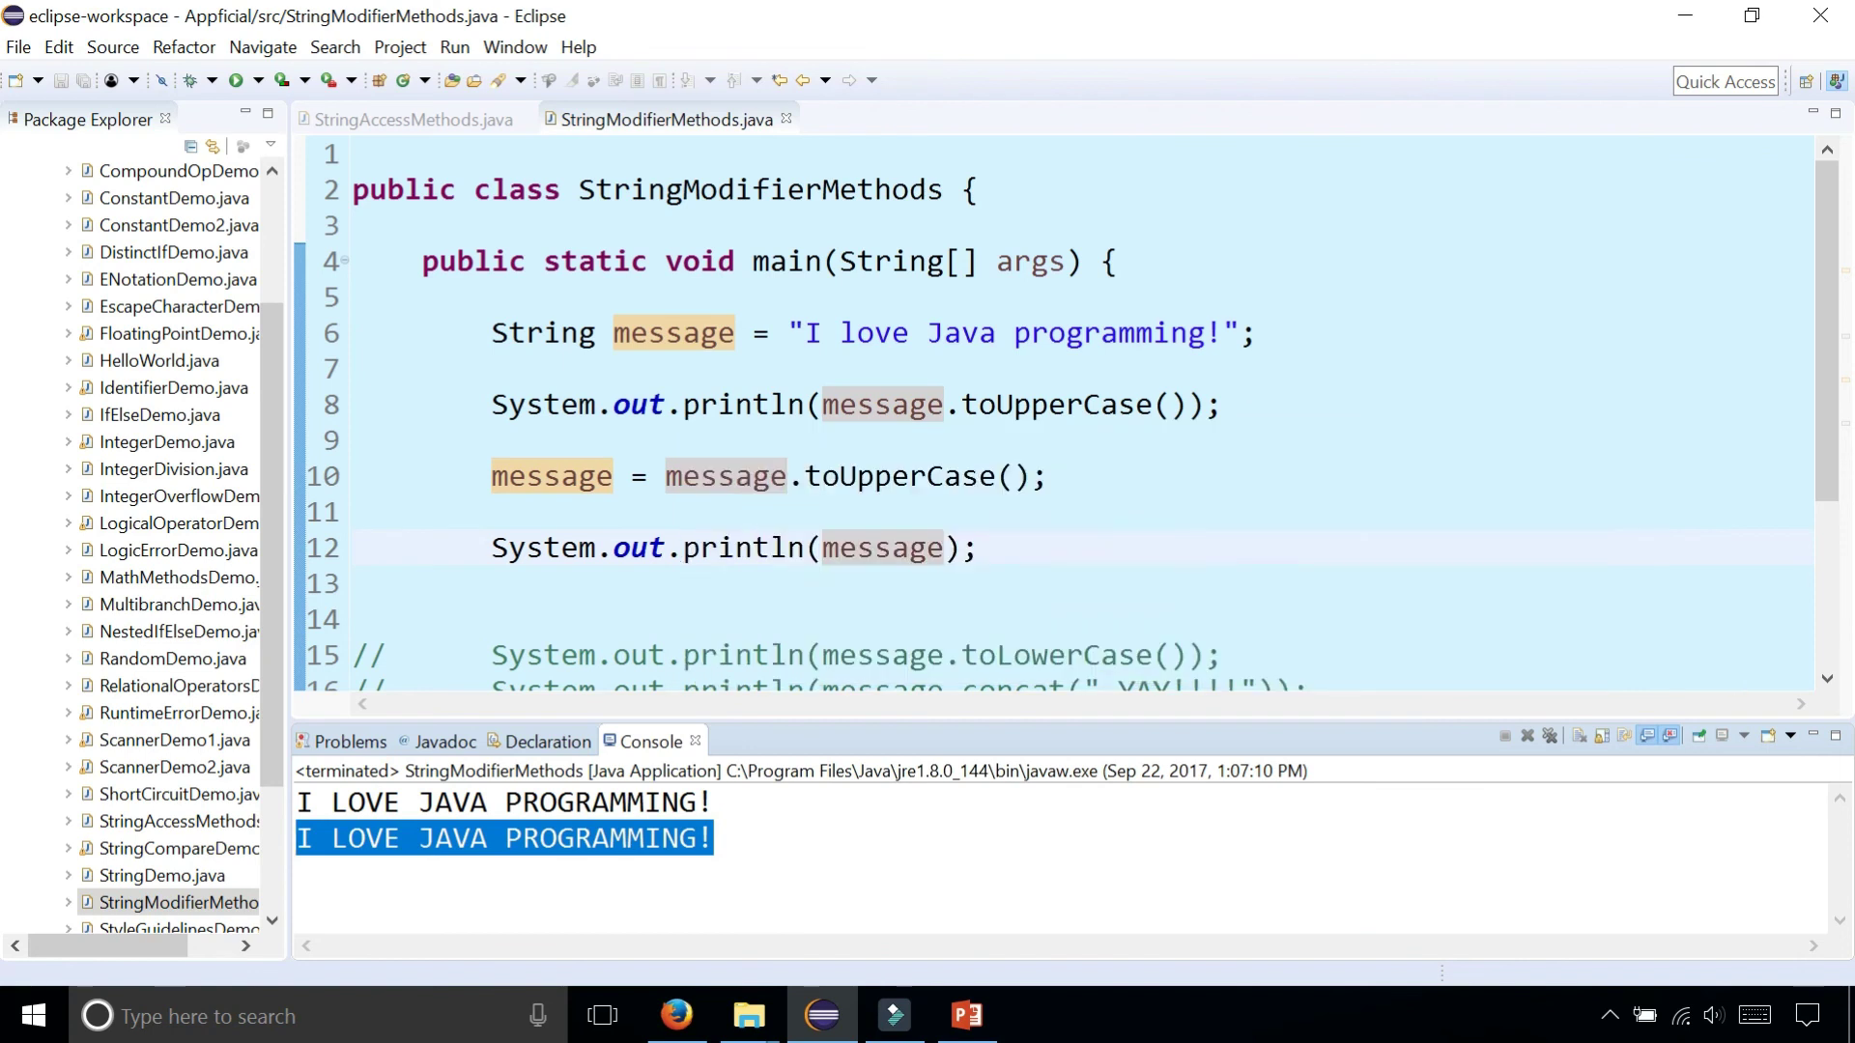
left_click(1269, 365)
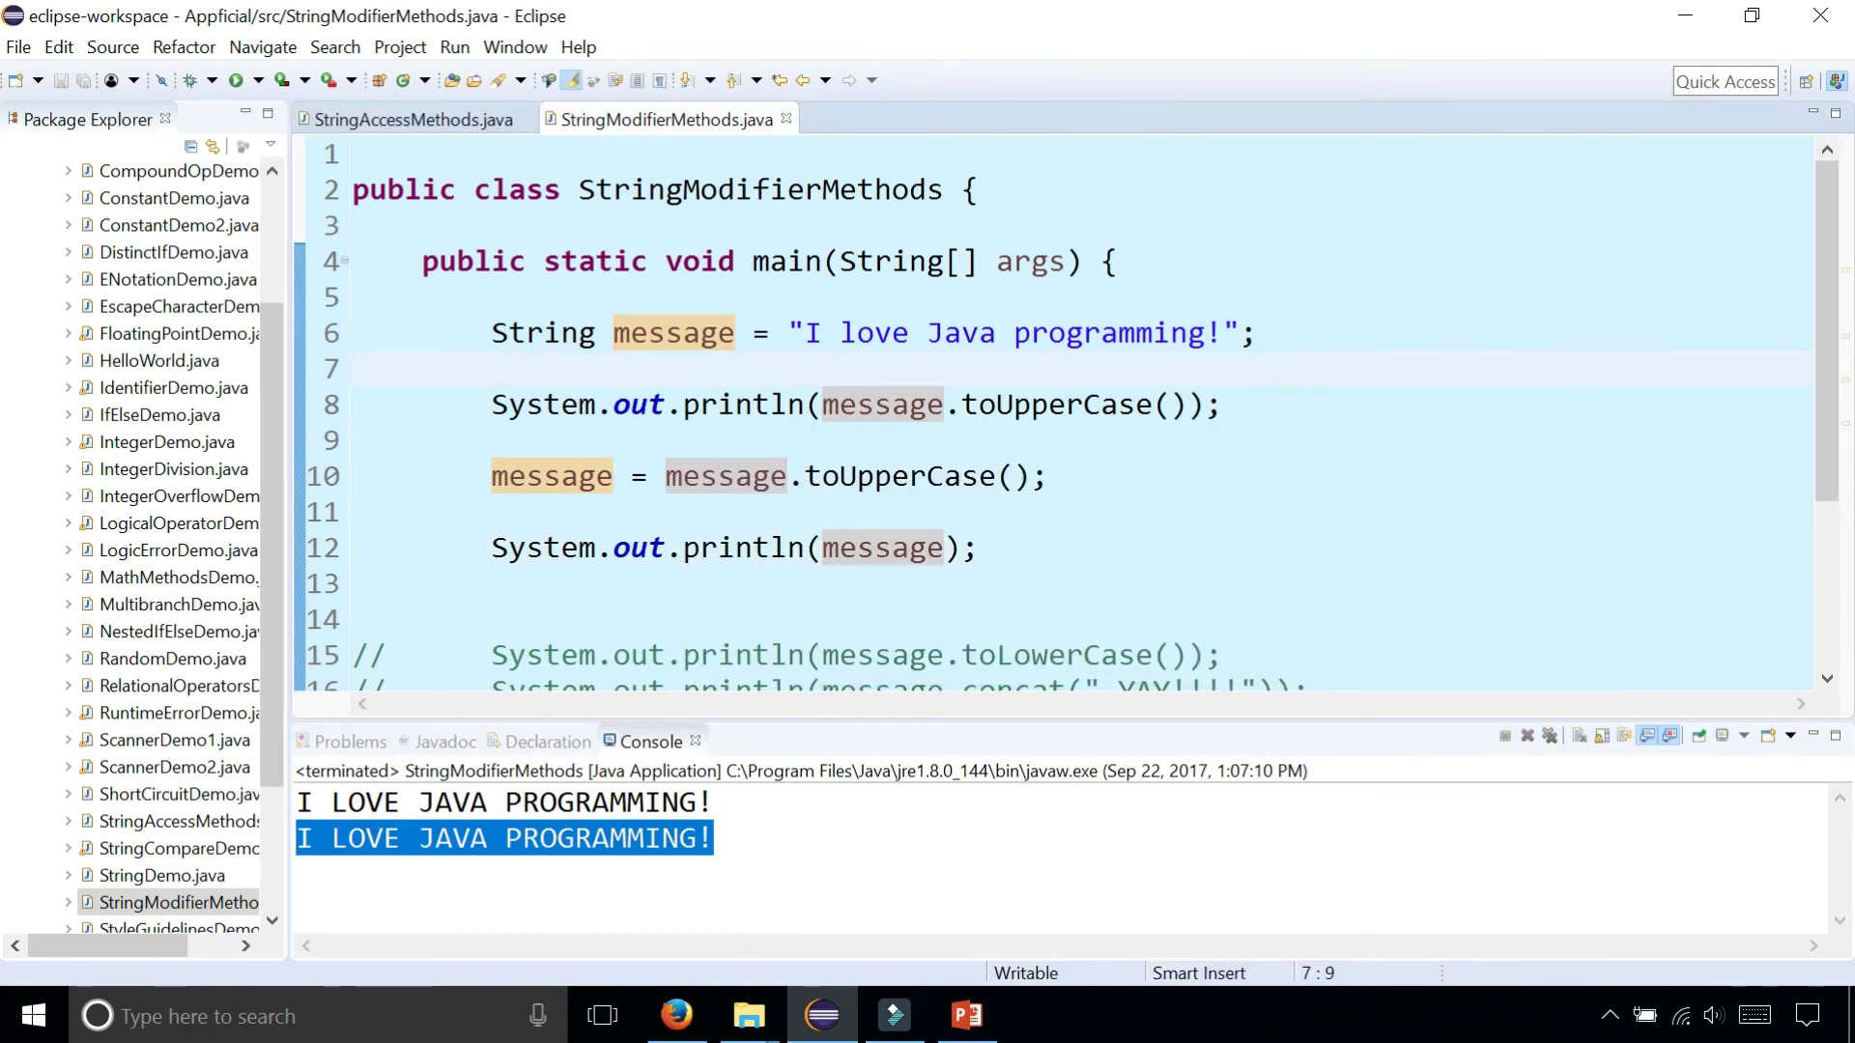